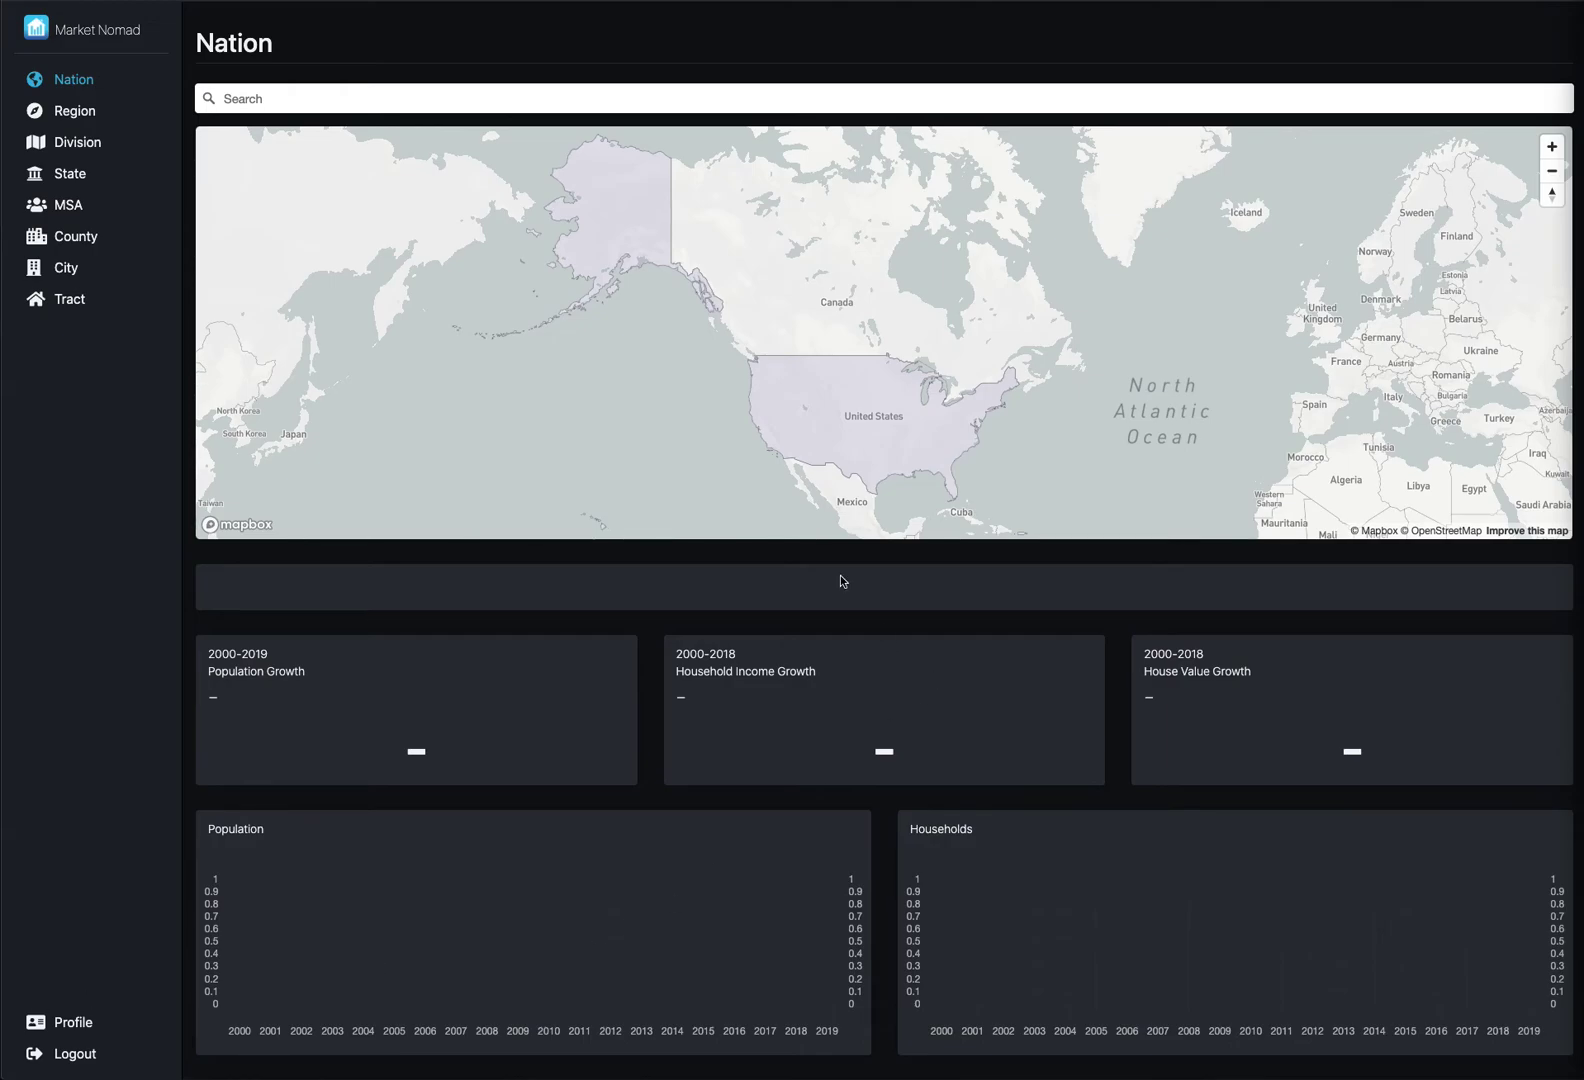
- Load the United States statistics from the Nation map: 13.82% population growth (A+), 30.39% income growth (A+)
{"action": "left_click", "coordinate": [857, 437]}
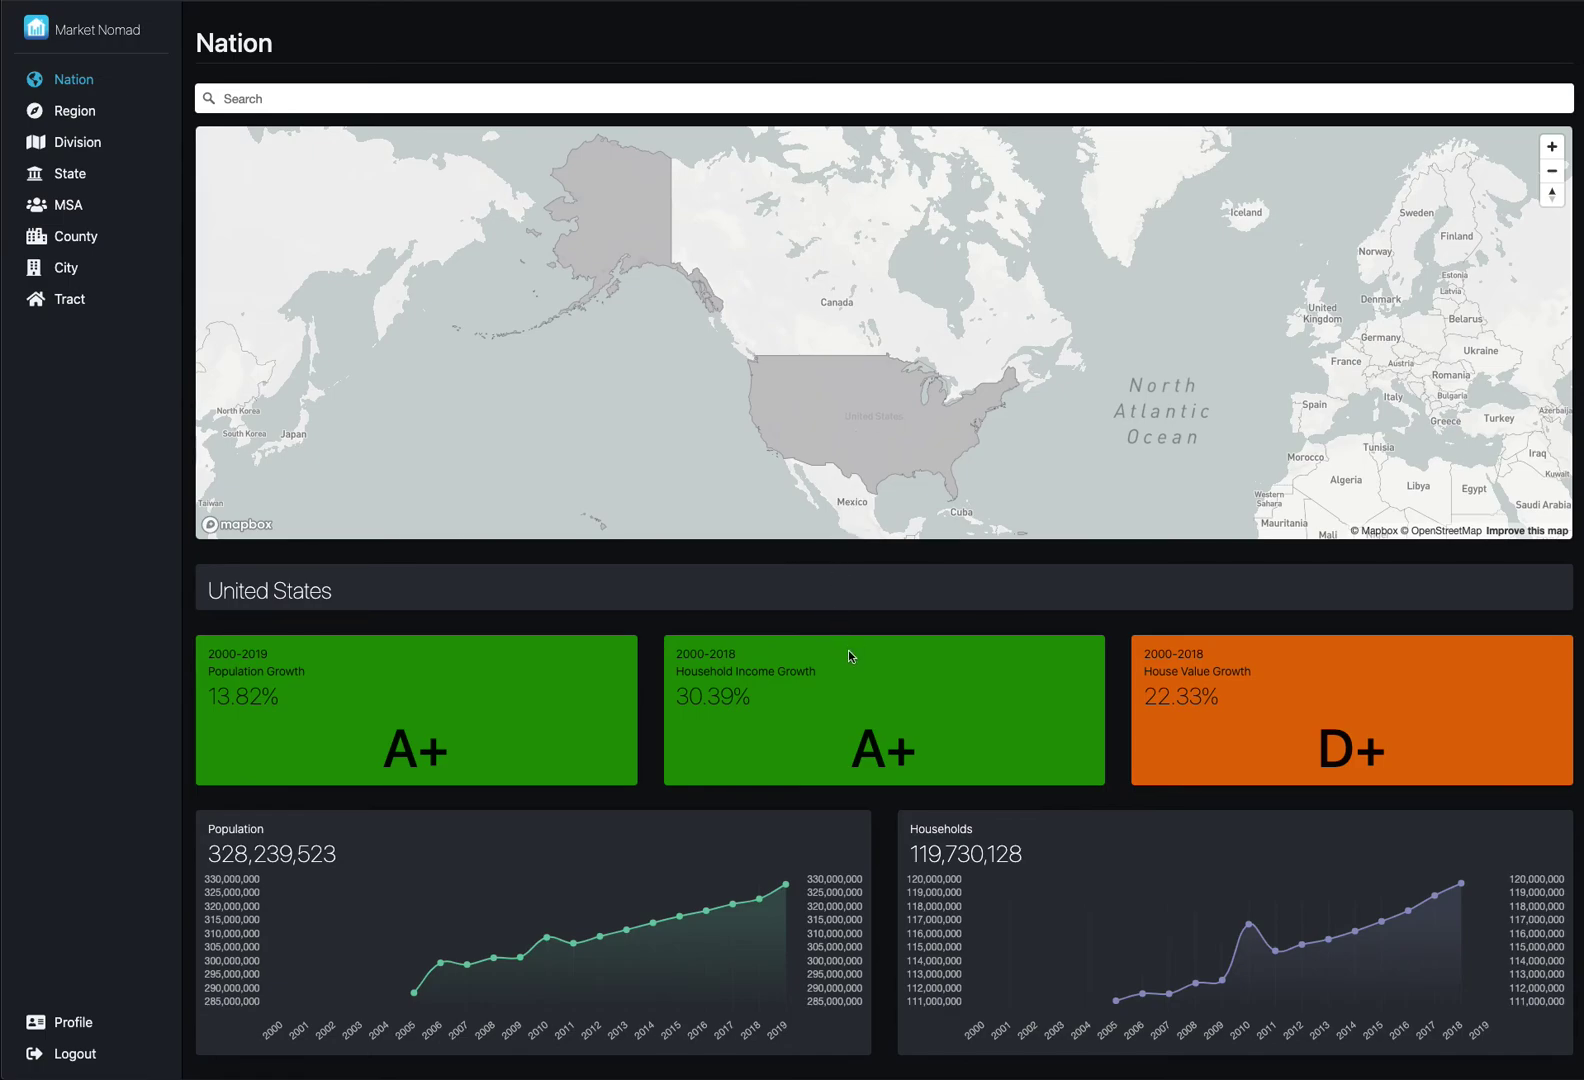
{"action": "scroll", "coordinate": [848, 652], "scroll_direction": "down", "scroll_amount": 1}
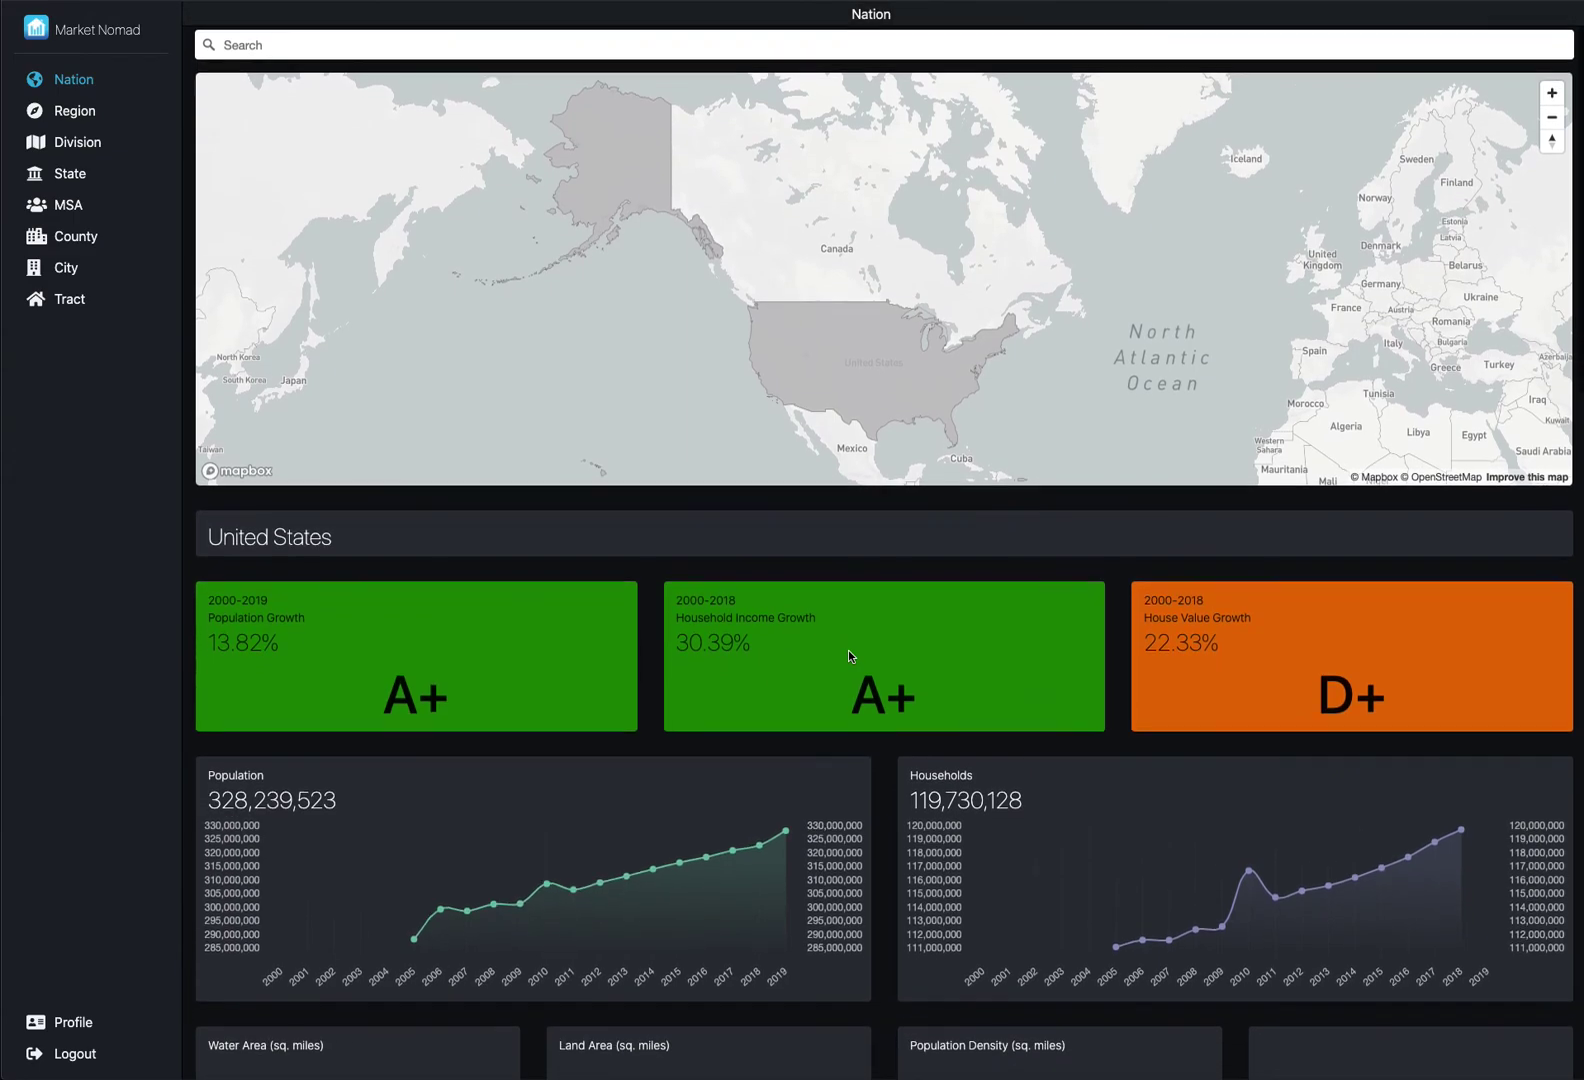
{"action": "scroll", "coordinate": [848, 656], "scroll_direction": "down", "scroll_amount": 4}
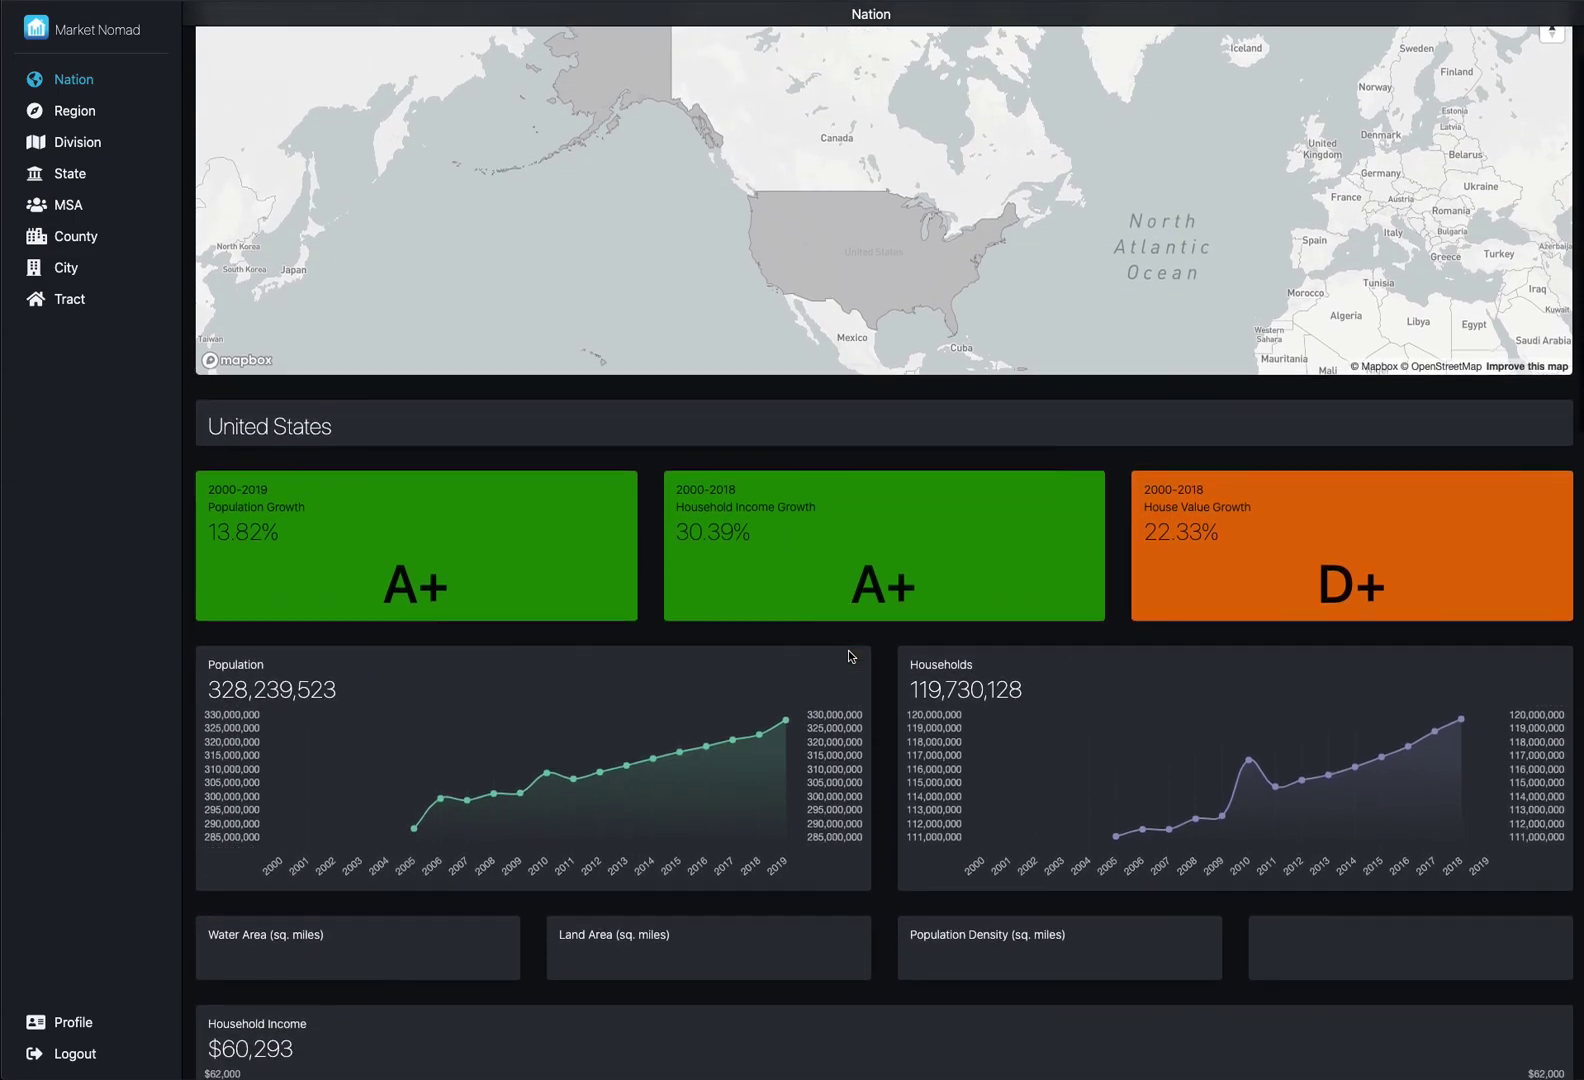
{"action": "mouse_move", "coordinate": [788, 694]}
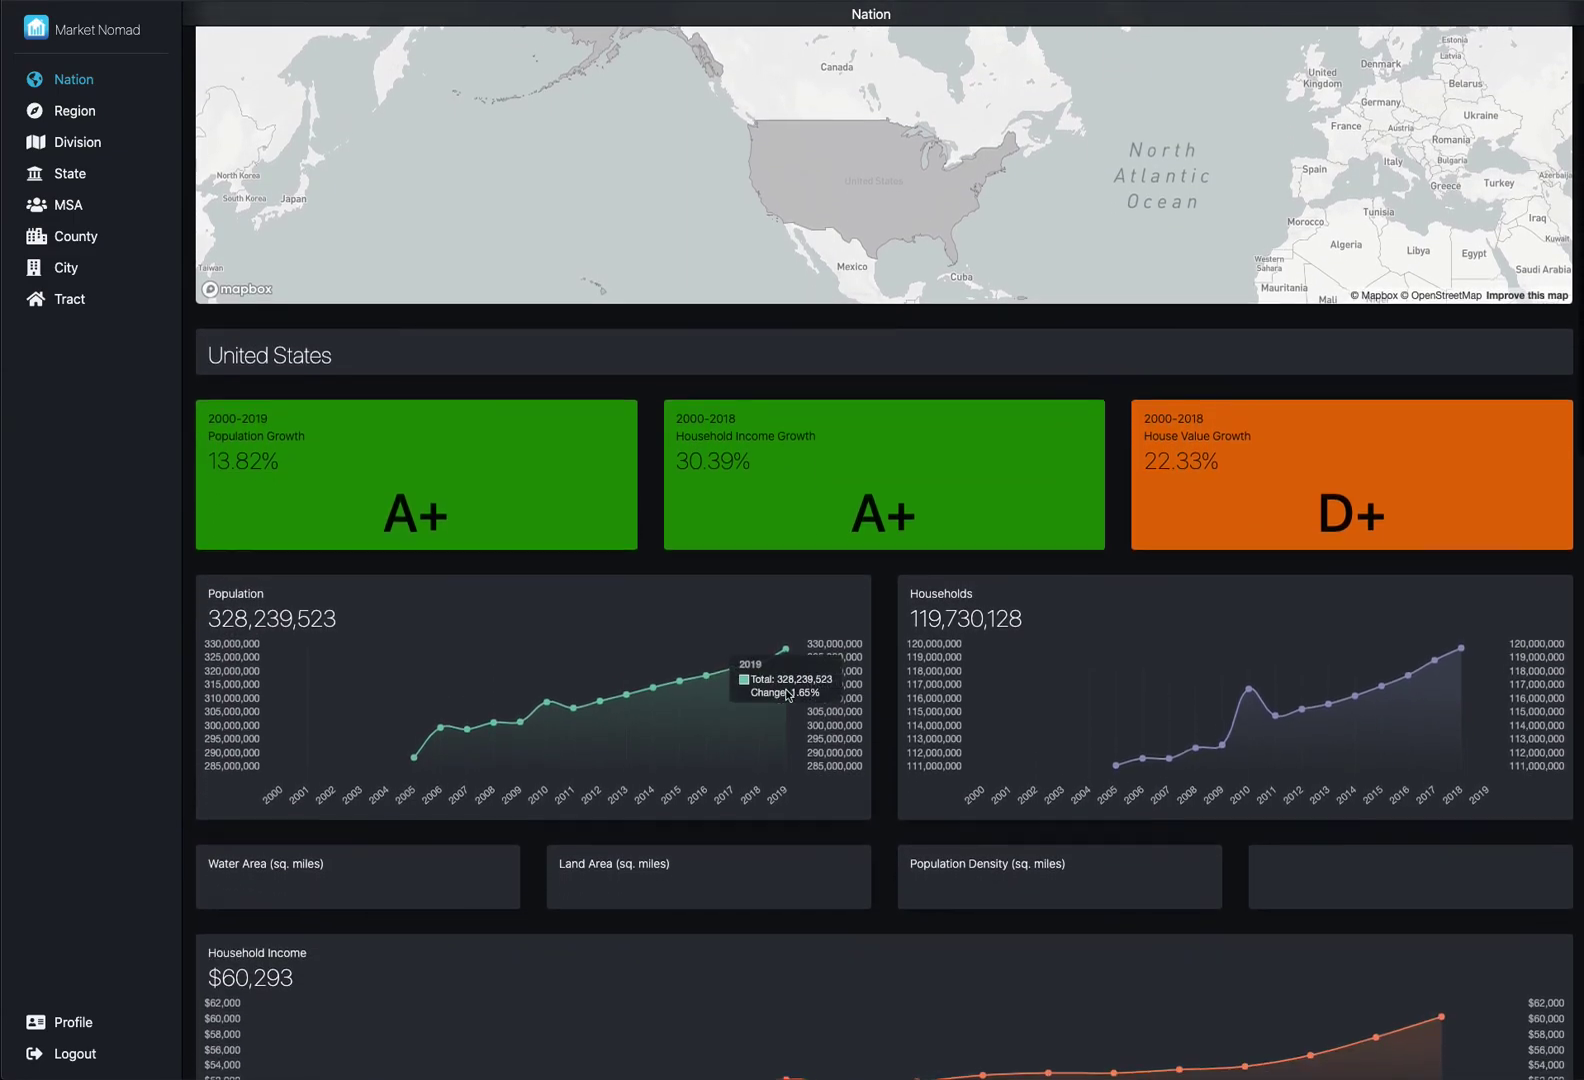
{"action": "scroll", "coordinate": [788, 694], "scroll_direction": "down", "scroll_amount": 2}
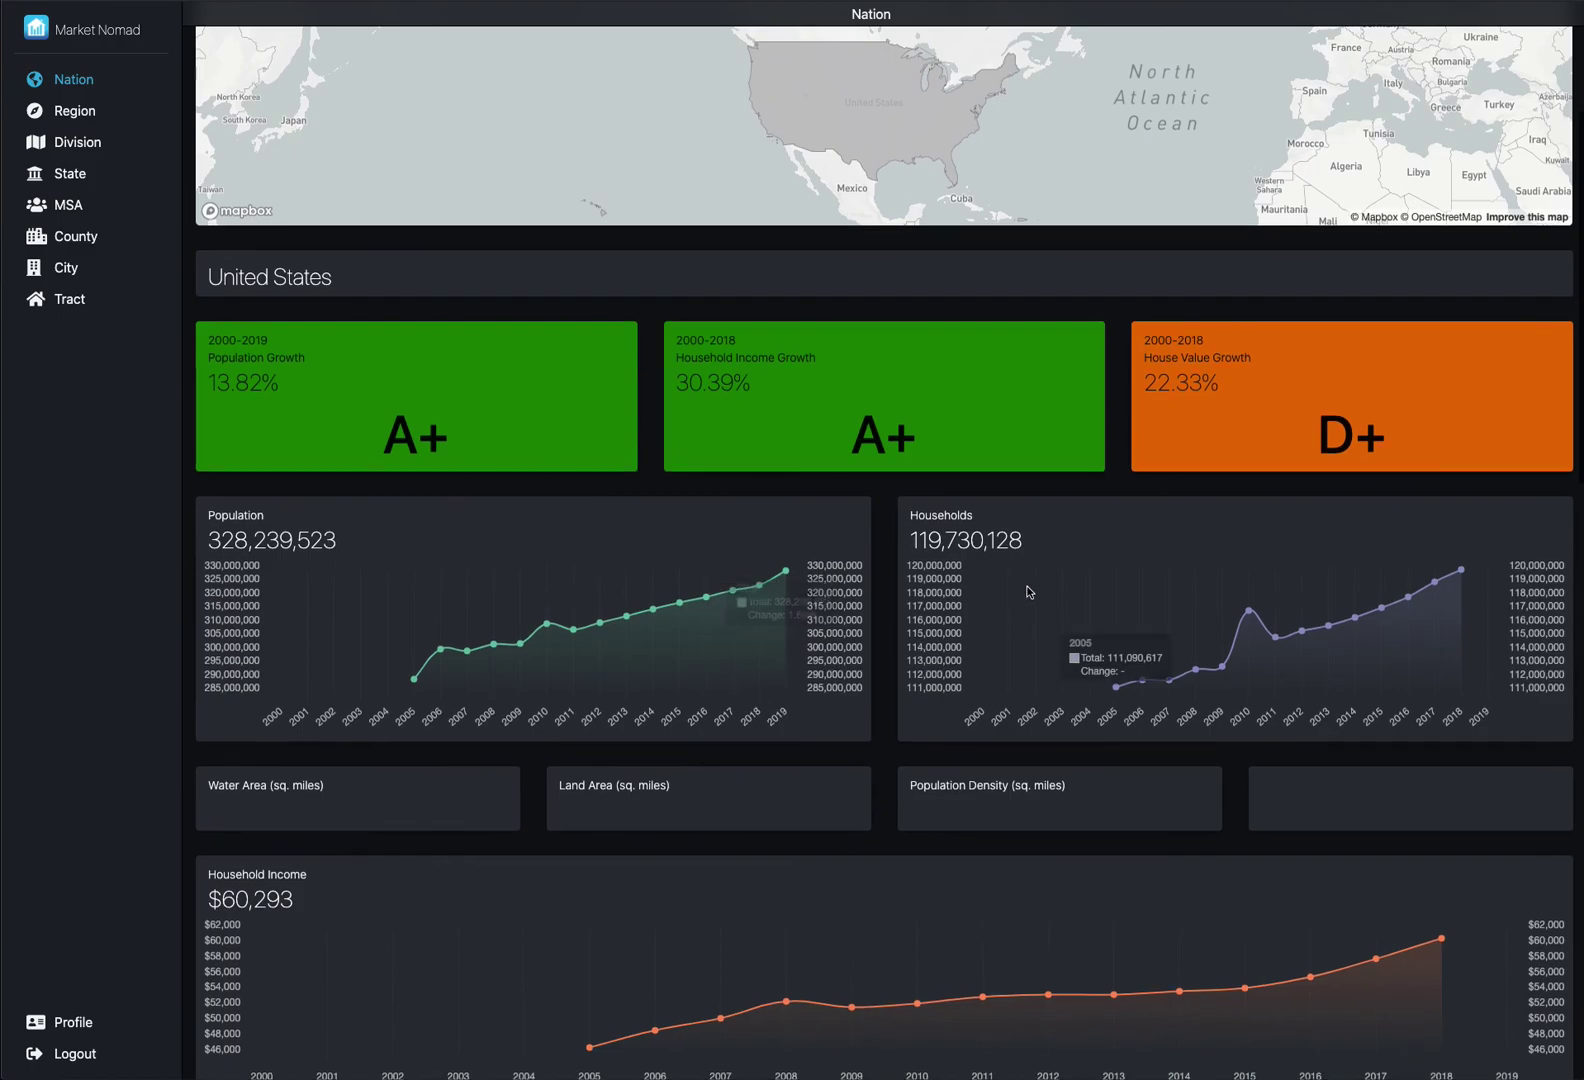
{"action": "scroll", "coordinate": [1022, 600], "scroll_direction": "down", "scroll_amount": 4}
{"action": "scroll", "coordinate": [1097, 700], "scroll_direction": "down", "scroll_amount": 6}
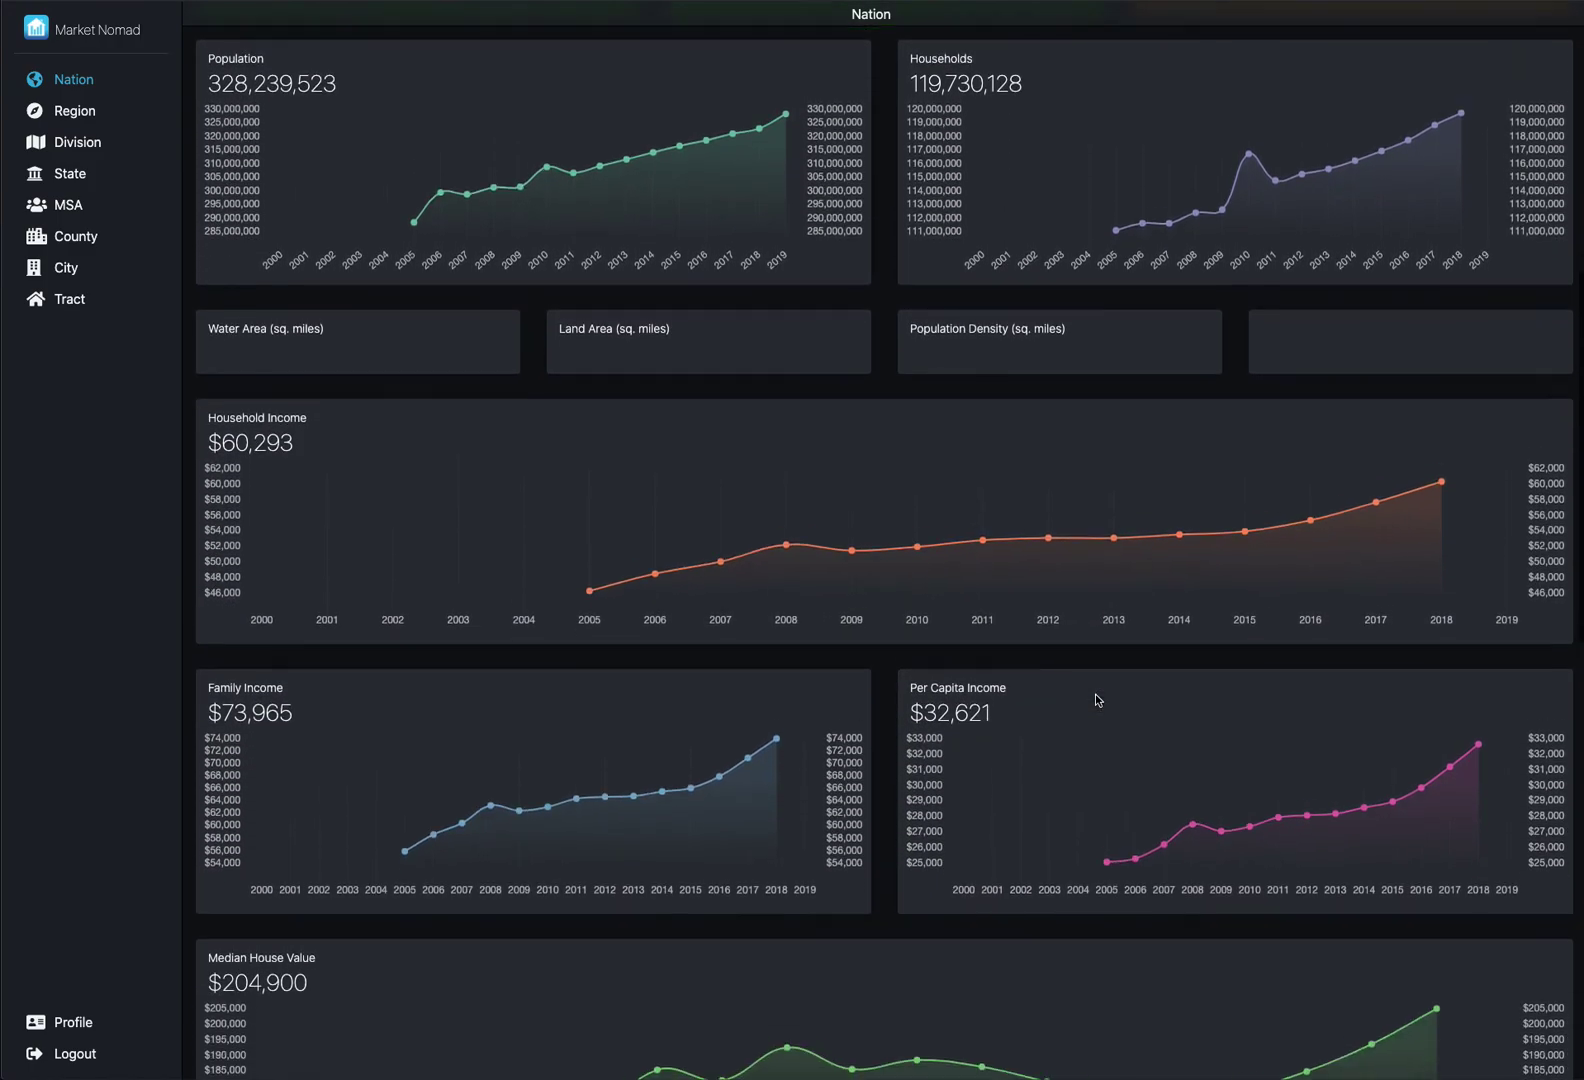
{"action": "scroll", "coordinate": [1097, 700], "scroll_direction": "down", "scroll_amount": 7}
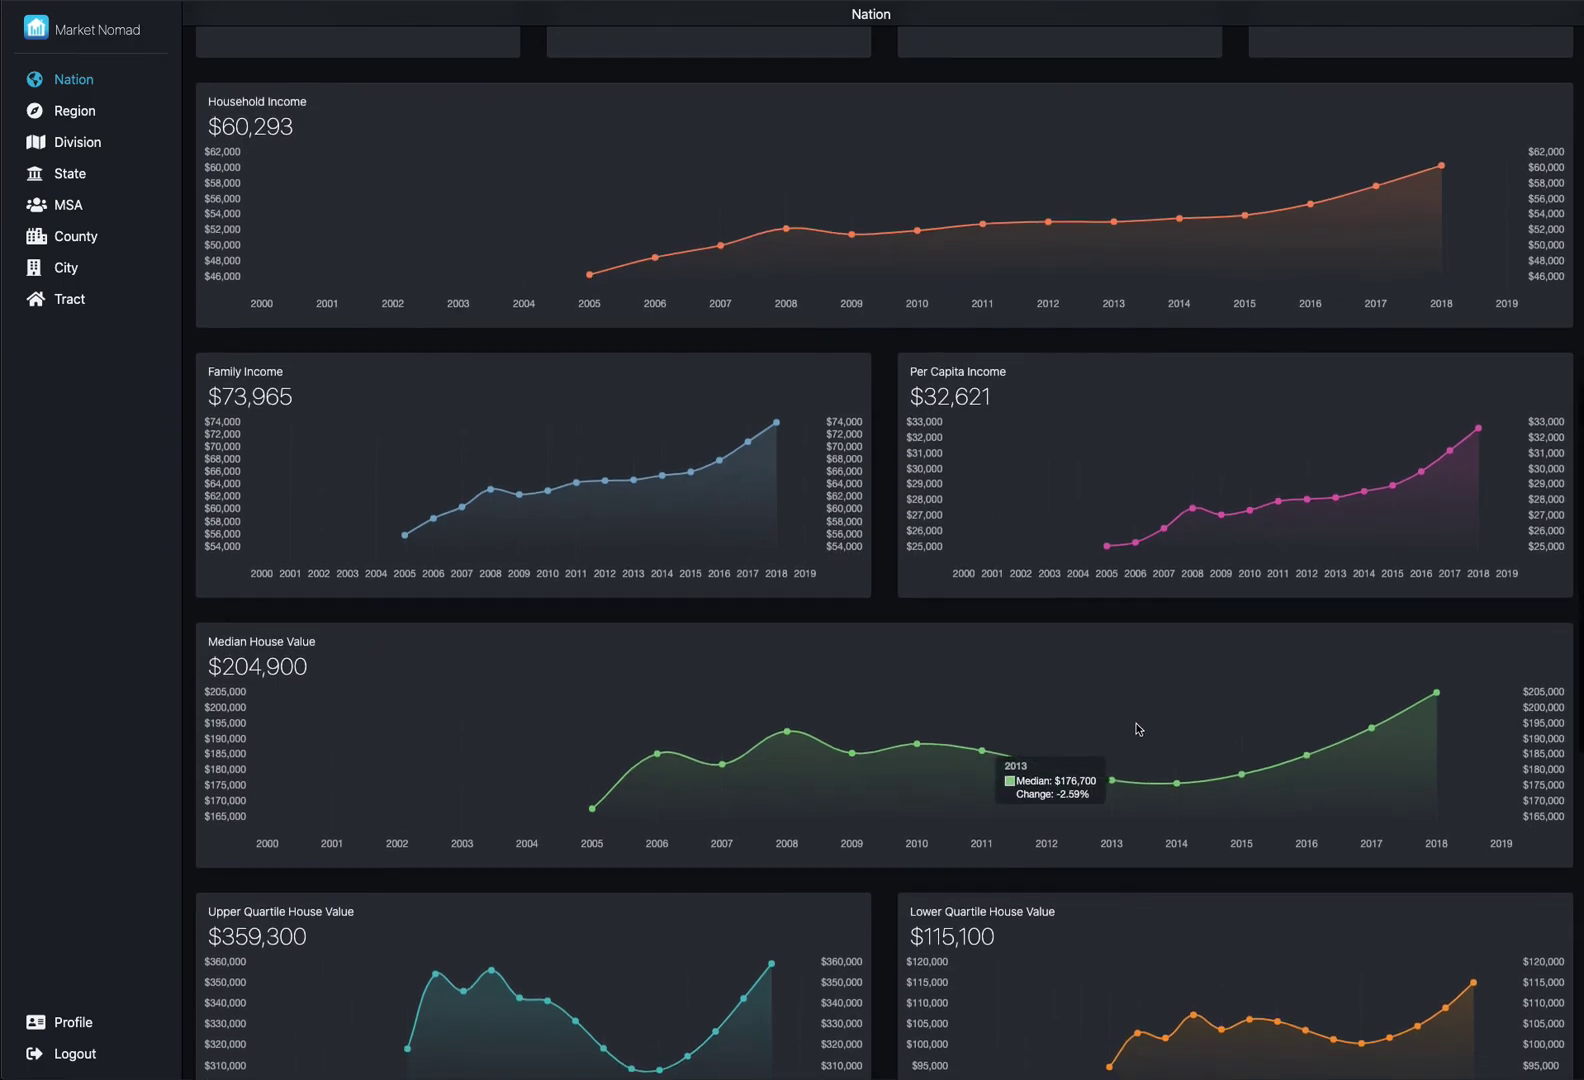
{"action": "scroll", "coordinate": [1138, 729], "scroll_direction": "down", "scroll_amount": 11}
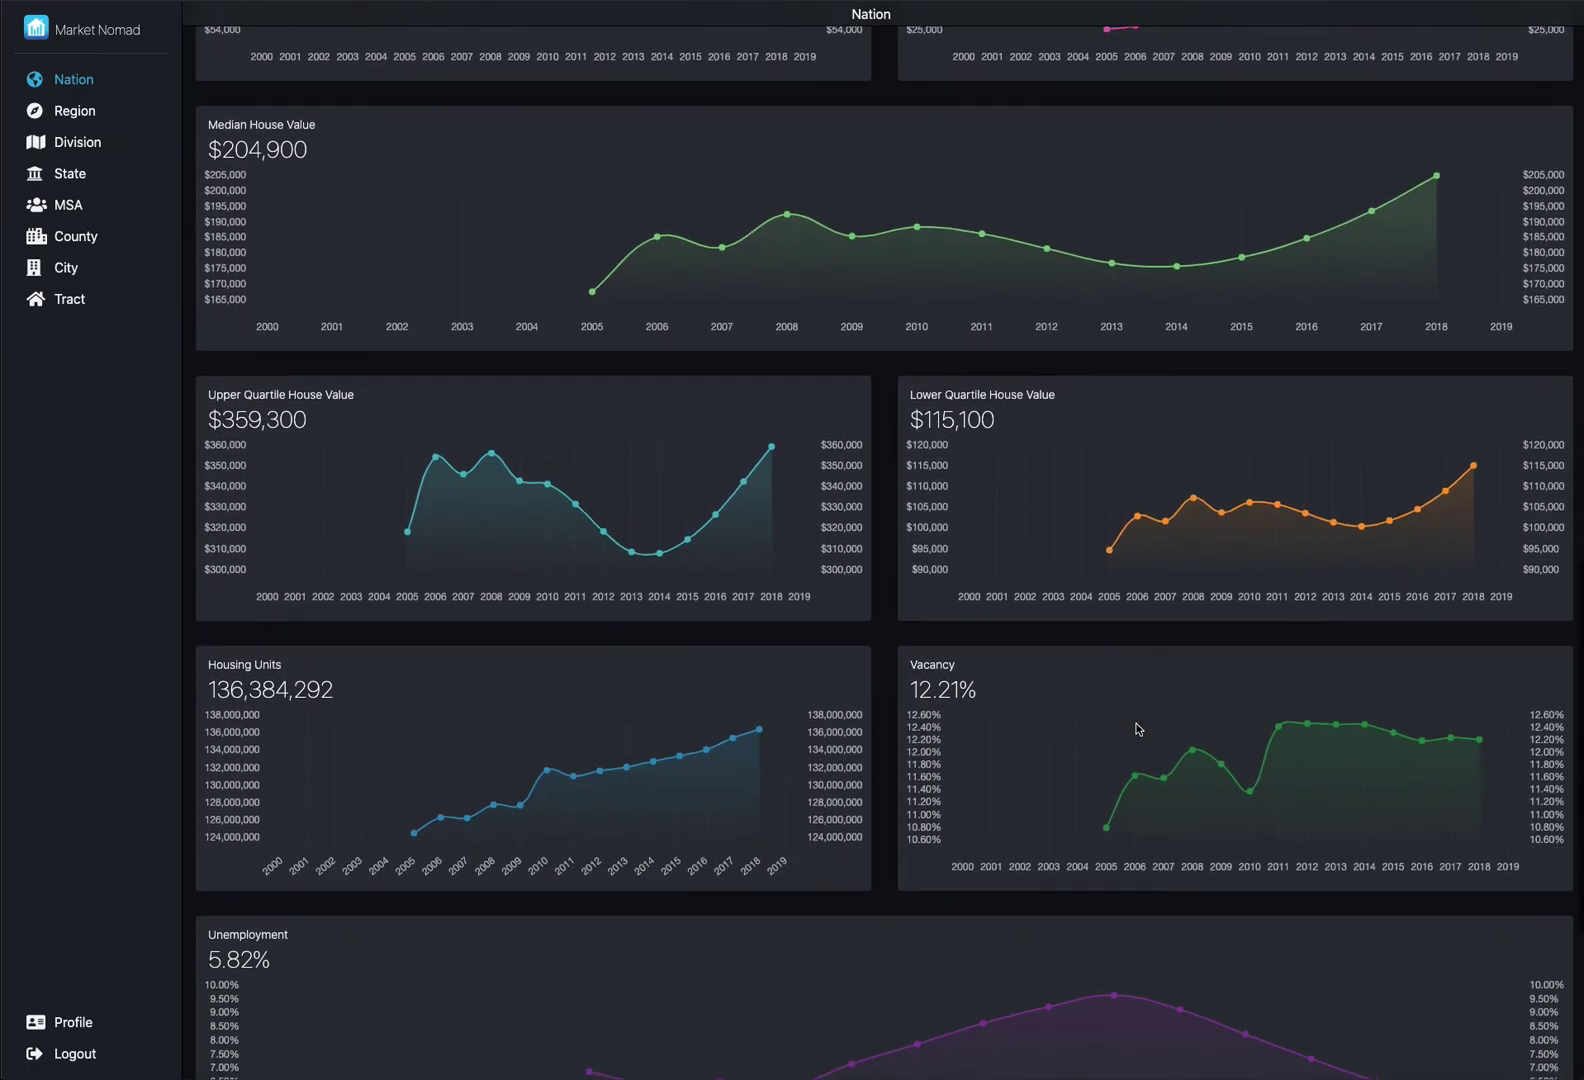
{"action": "scroll", "coordinate": [1136, 729], "scroll_direction": "down", "scroll_amount": 9}
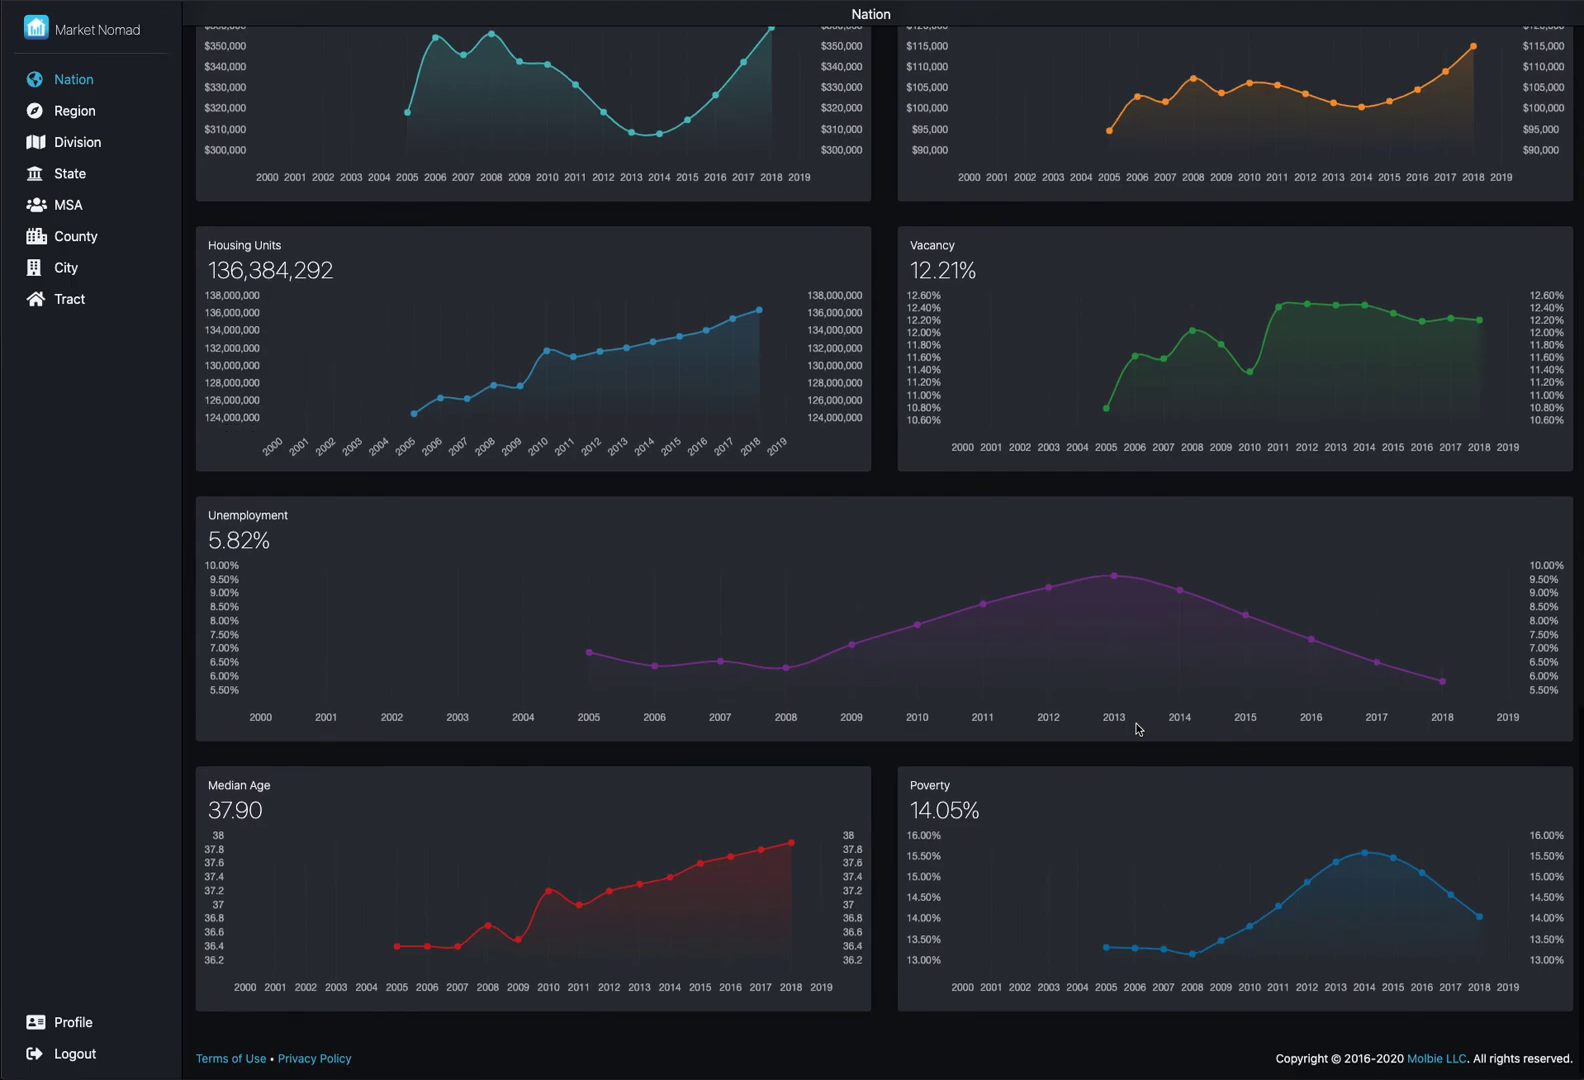
{"action": "mouse_move", "coordinate": [1137, 609]}
{"action": "scroll", "coordinate": [1126, 536], "scroll_direction": "up", "scroll_amount": 15}
{"action": "scroll", "coordinate": [1126, 536], "scroll_direction": "up", "scroll_amount": 20}
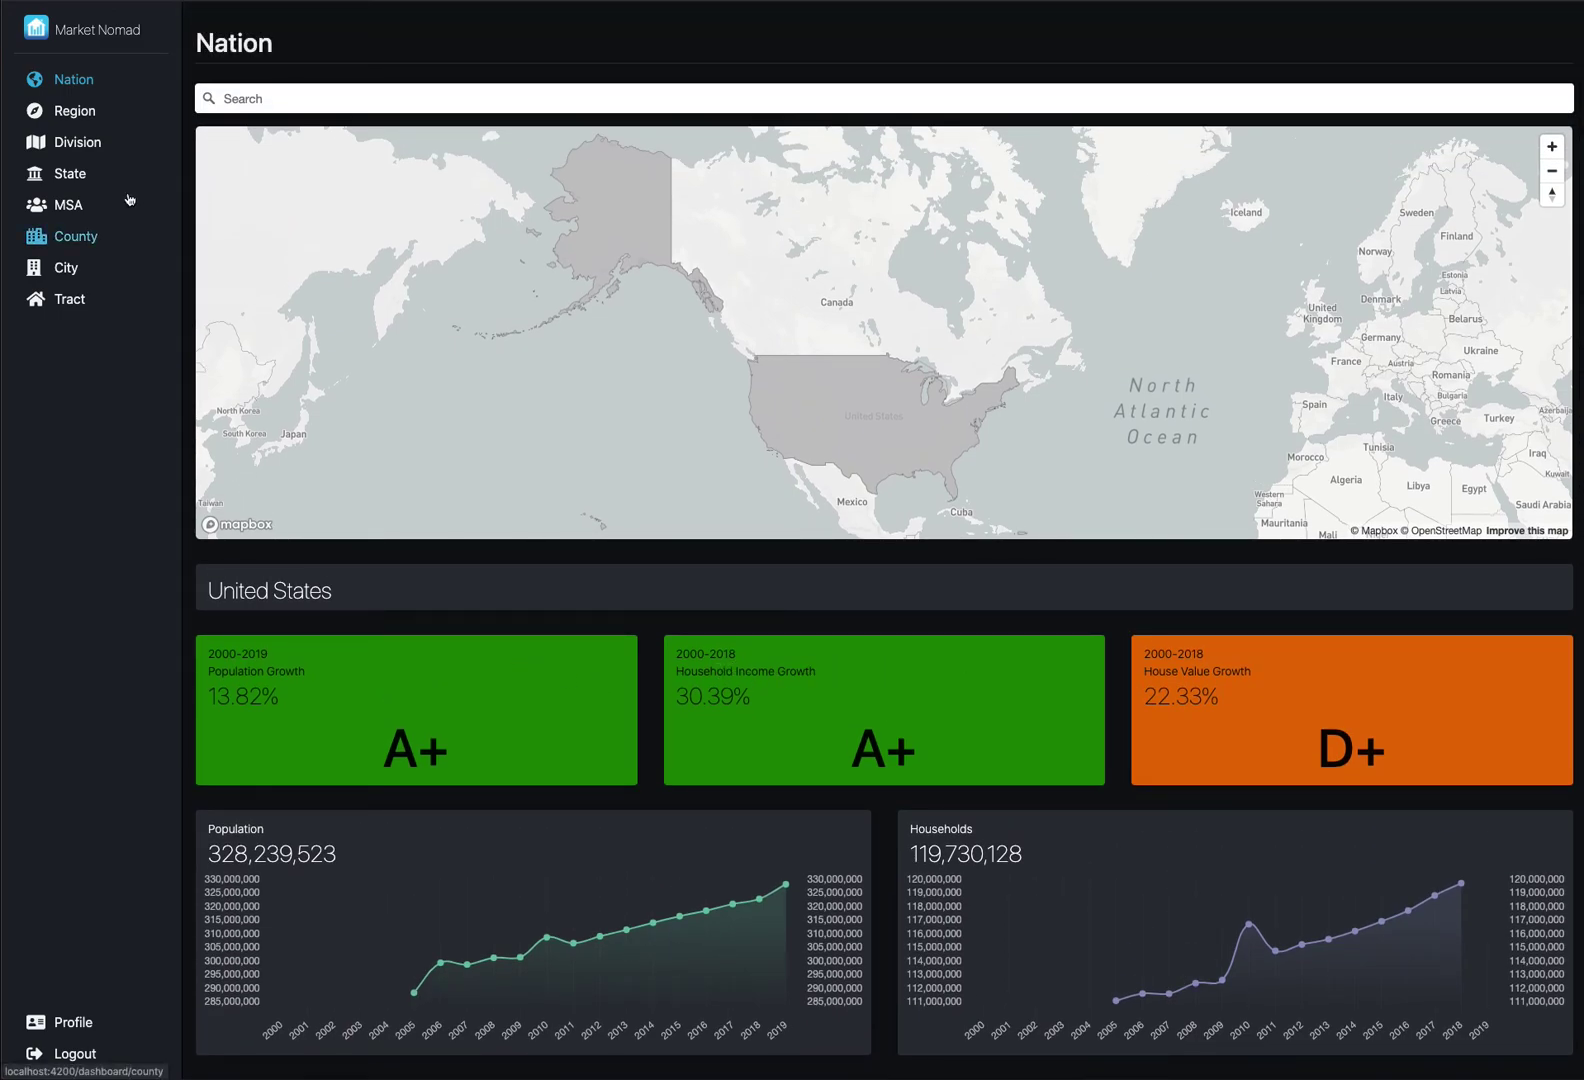
- Open the Region dashboard and view the West, Midwest and Northeast regions in turn
{"action": "left_click", "coordinate": [78, 111]}
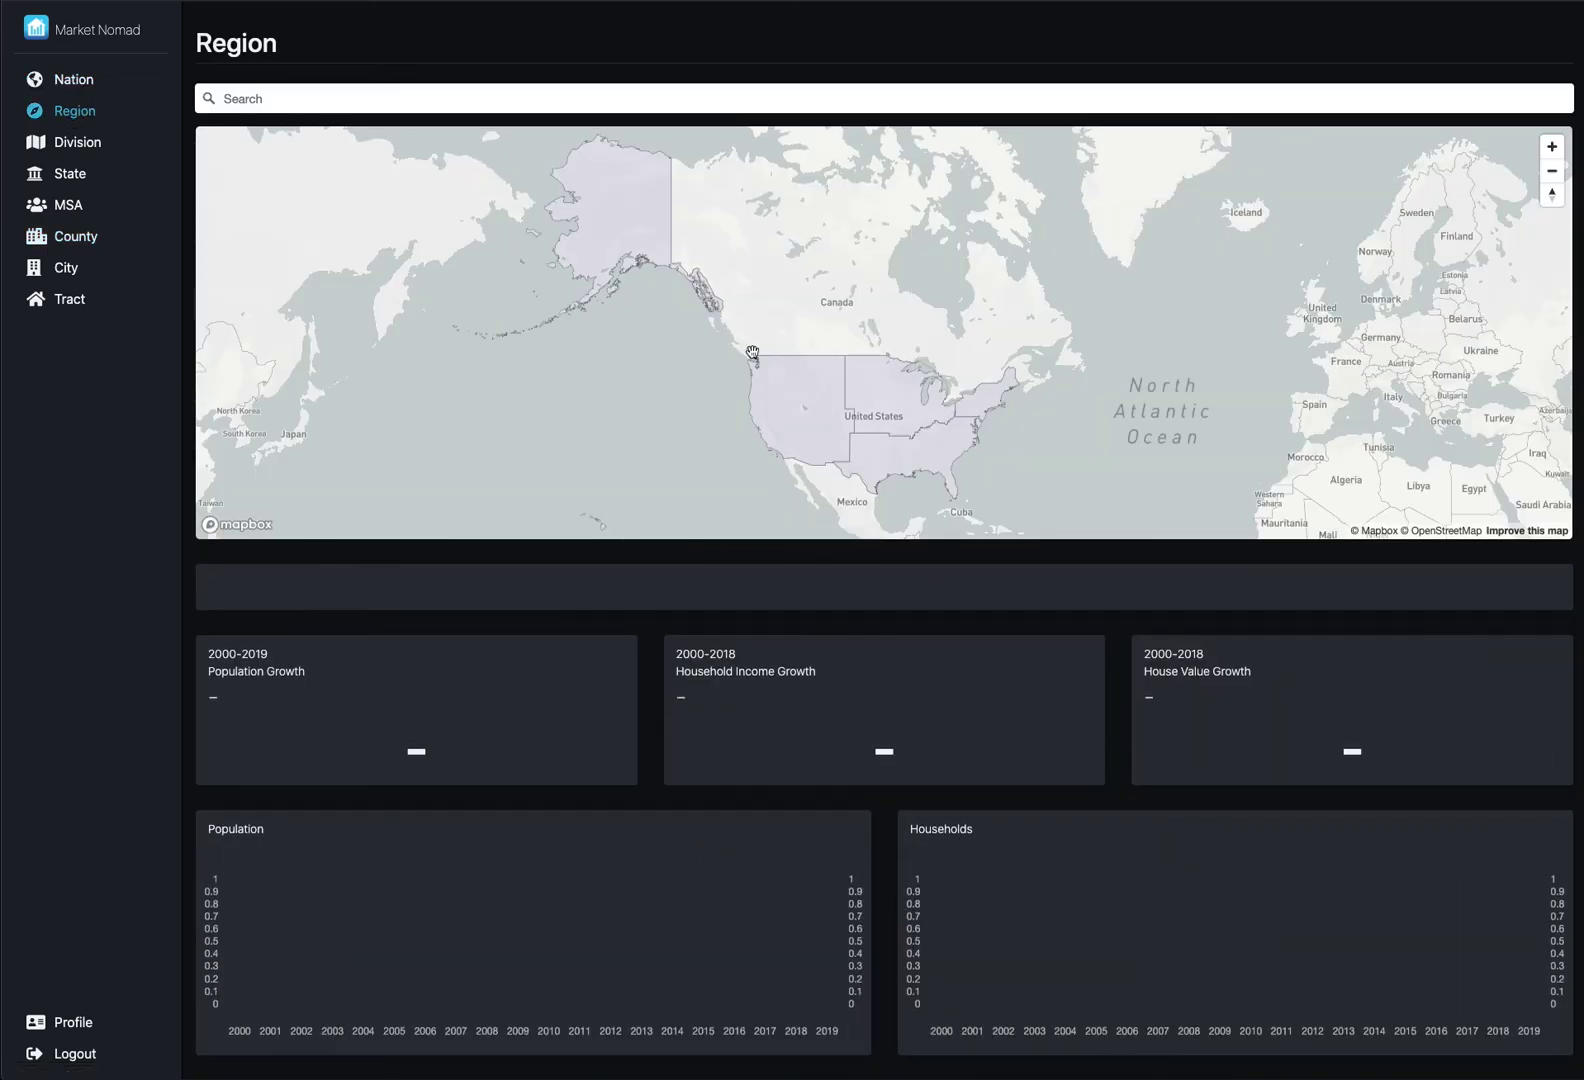
{"action": "left_click", "coordinate": [789, 430]}
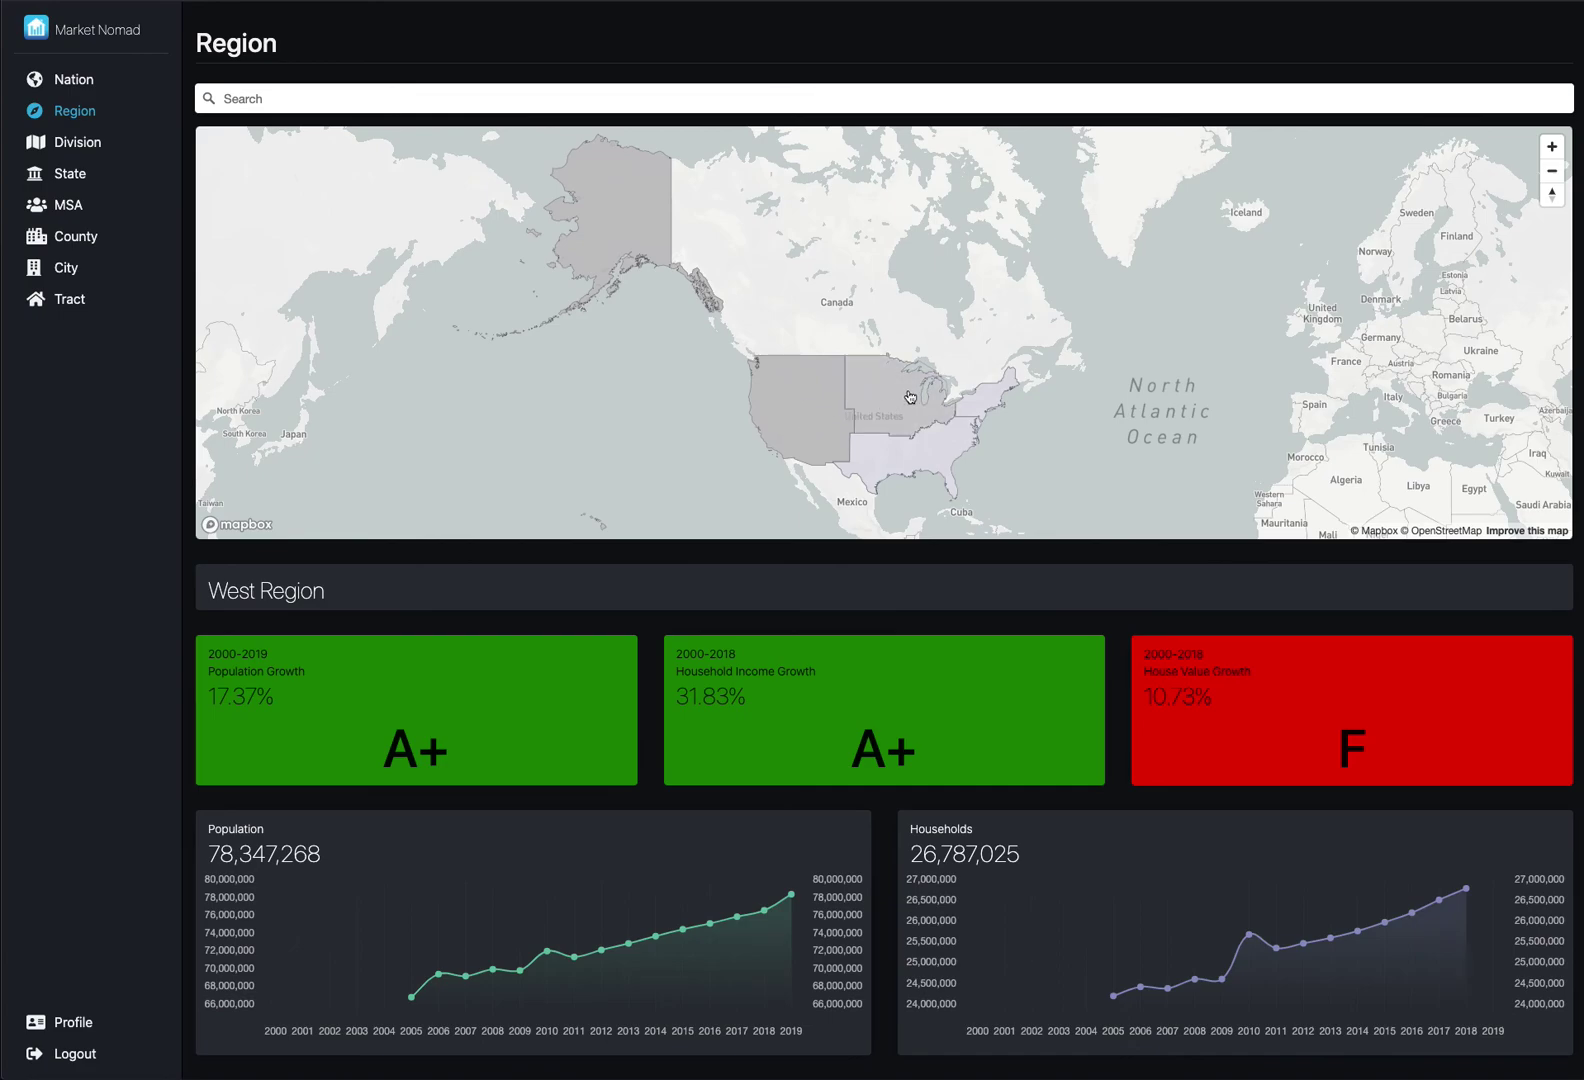
{"action": "left_click", "coordinate": [905, 398]}
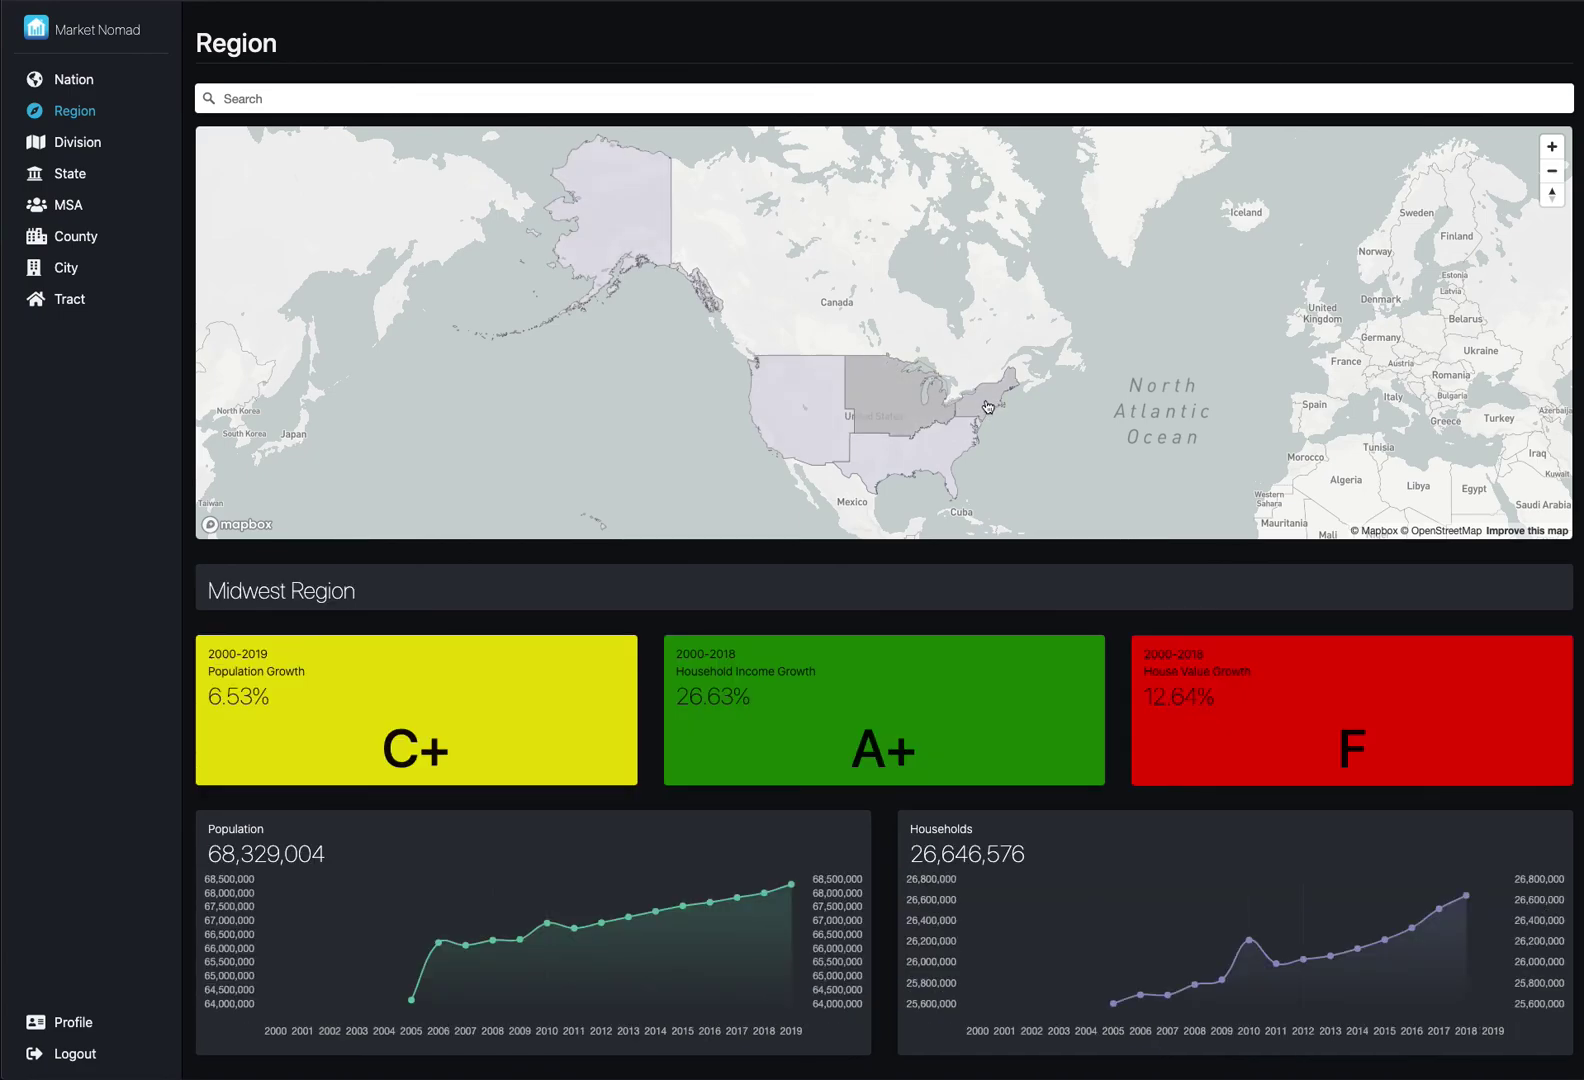
{"action": "left_click", "coordinate": [986, 405]}
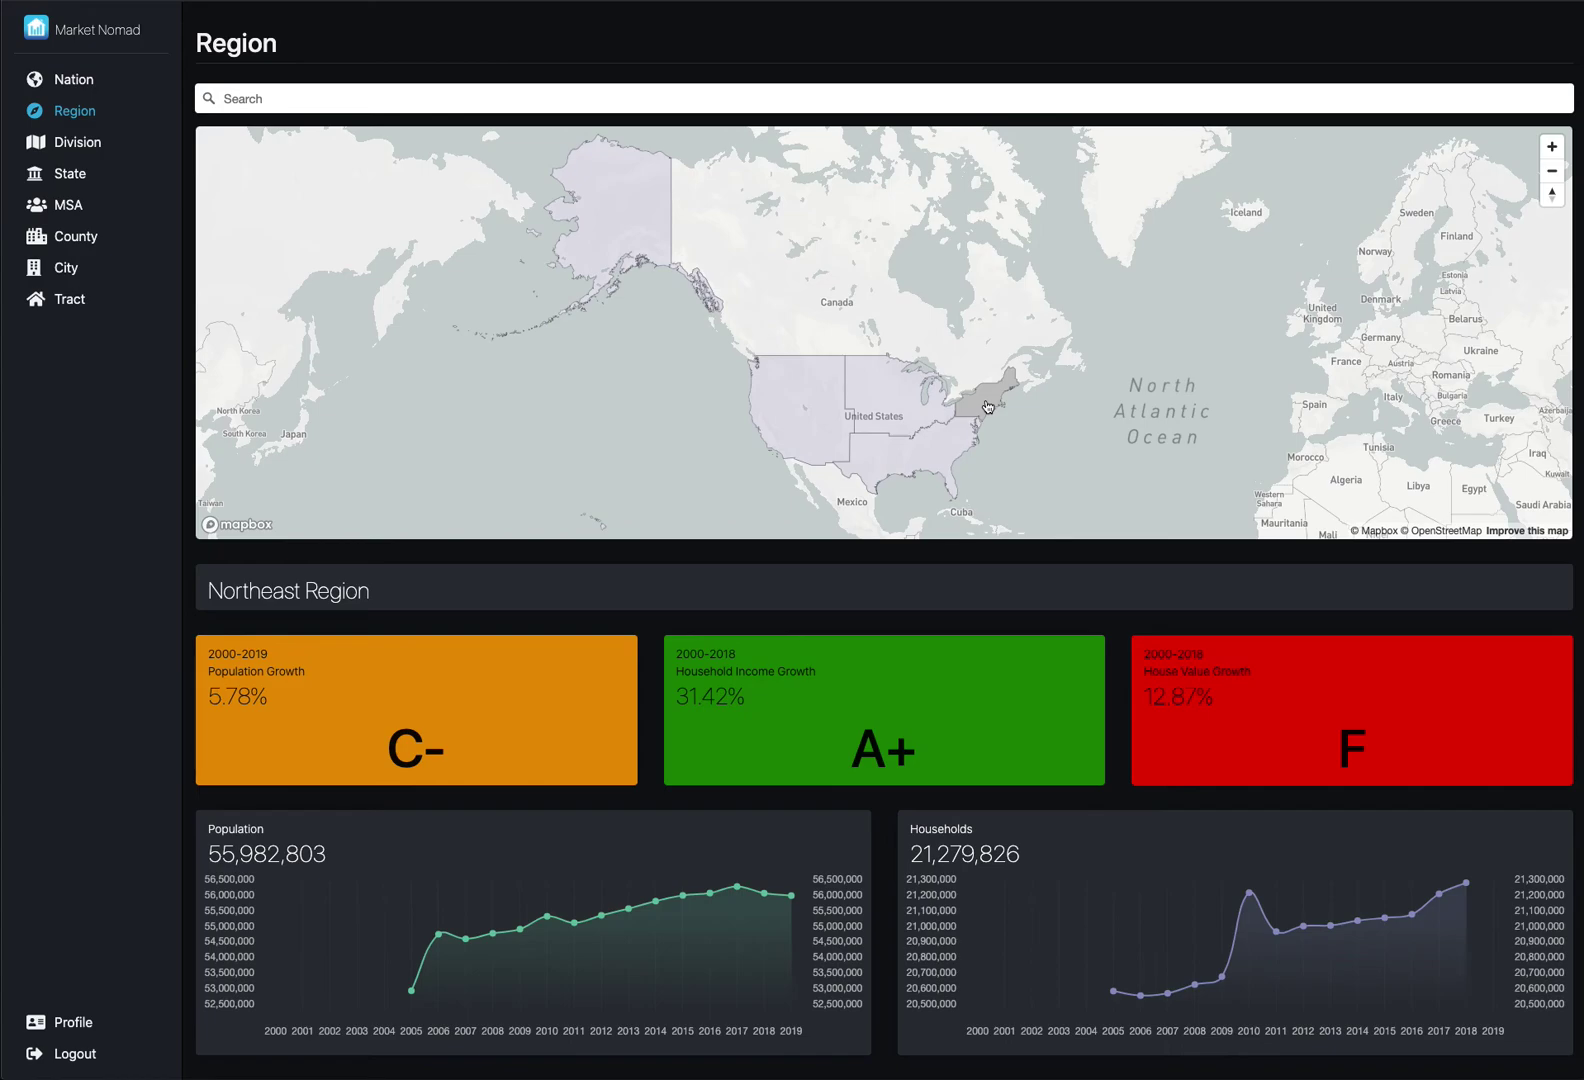
- View the South Region's statistics, then return to the West Region's statistics
{"action": "left_click", "coordinate": [948, 440]}
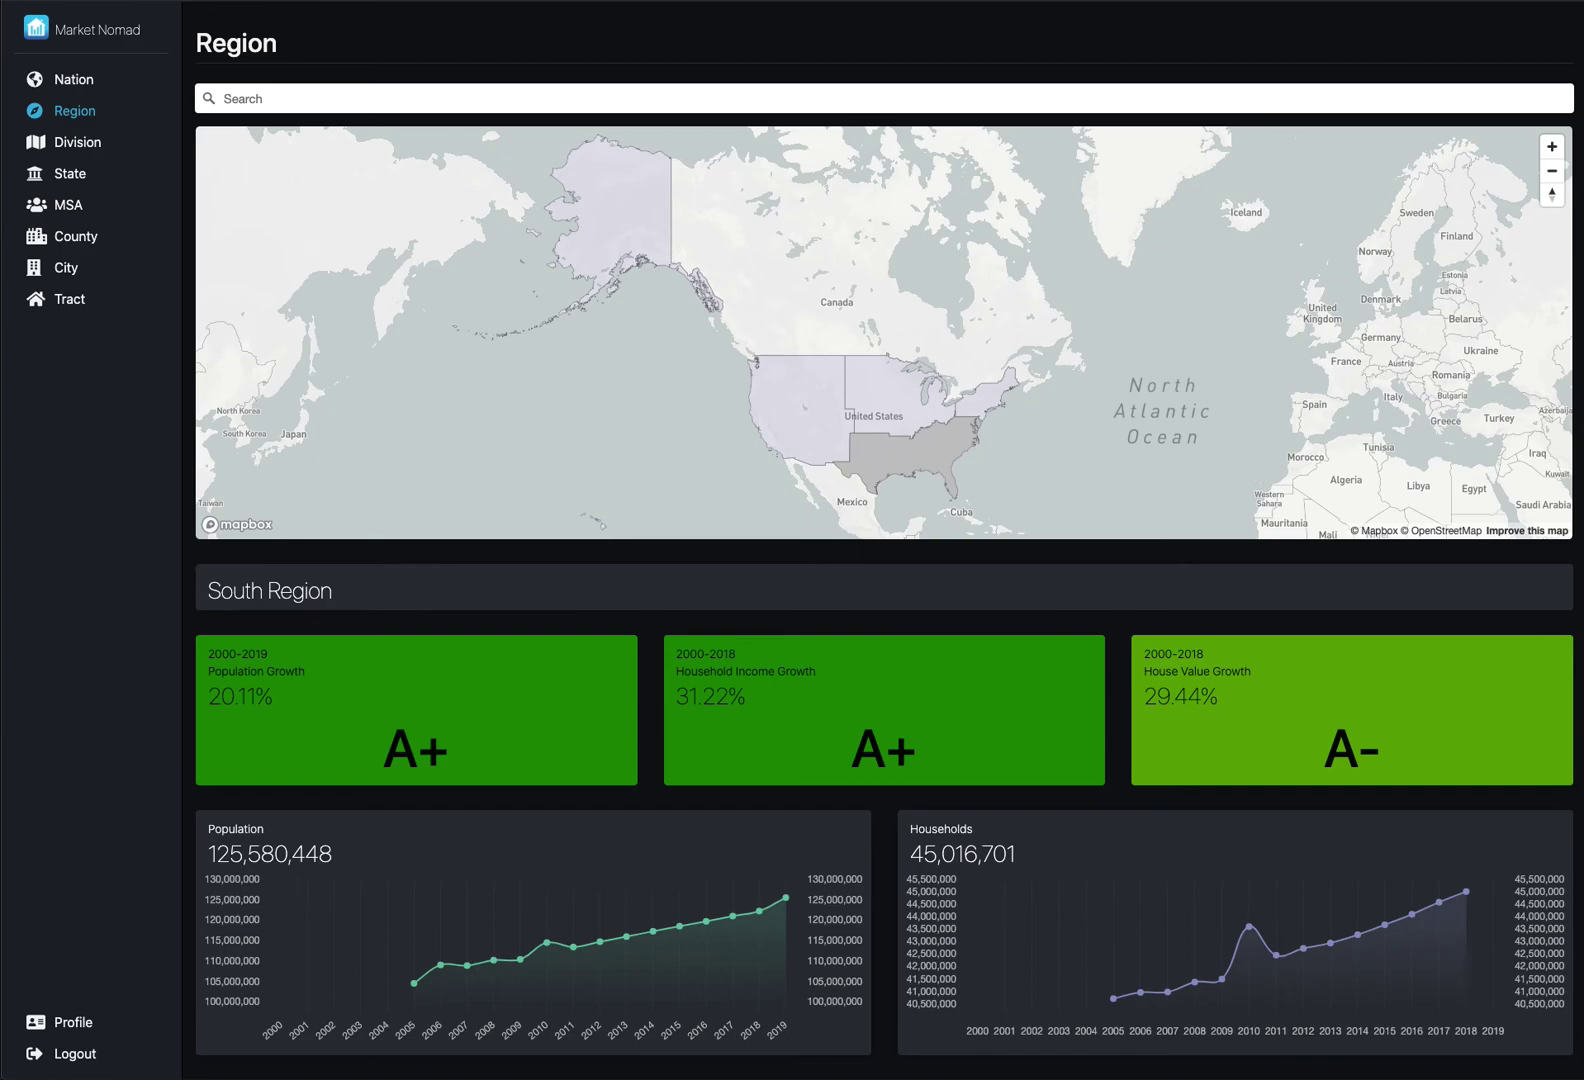
{"action": "left_click", "coordinate": [800, 425]}
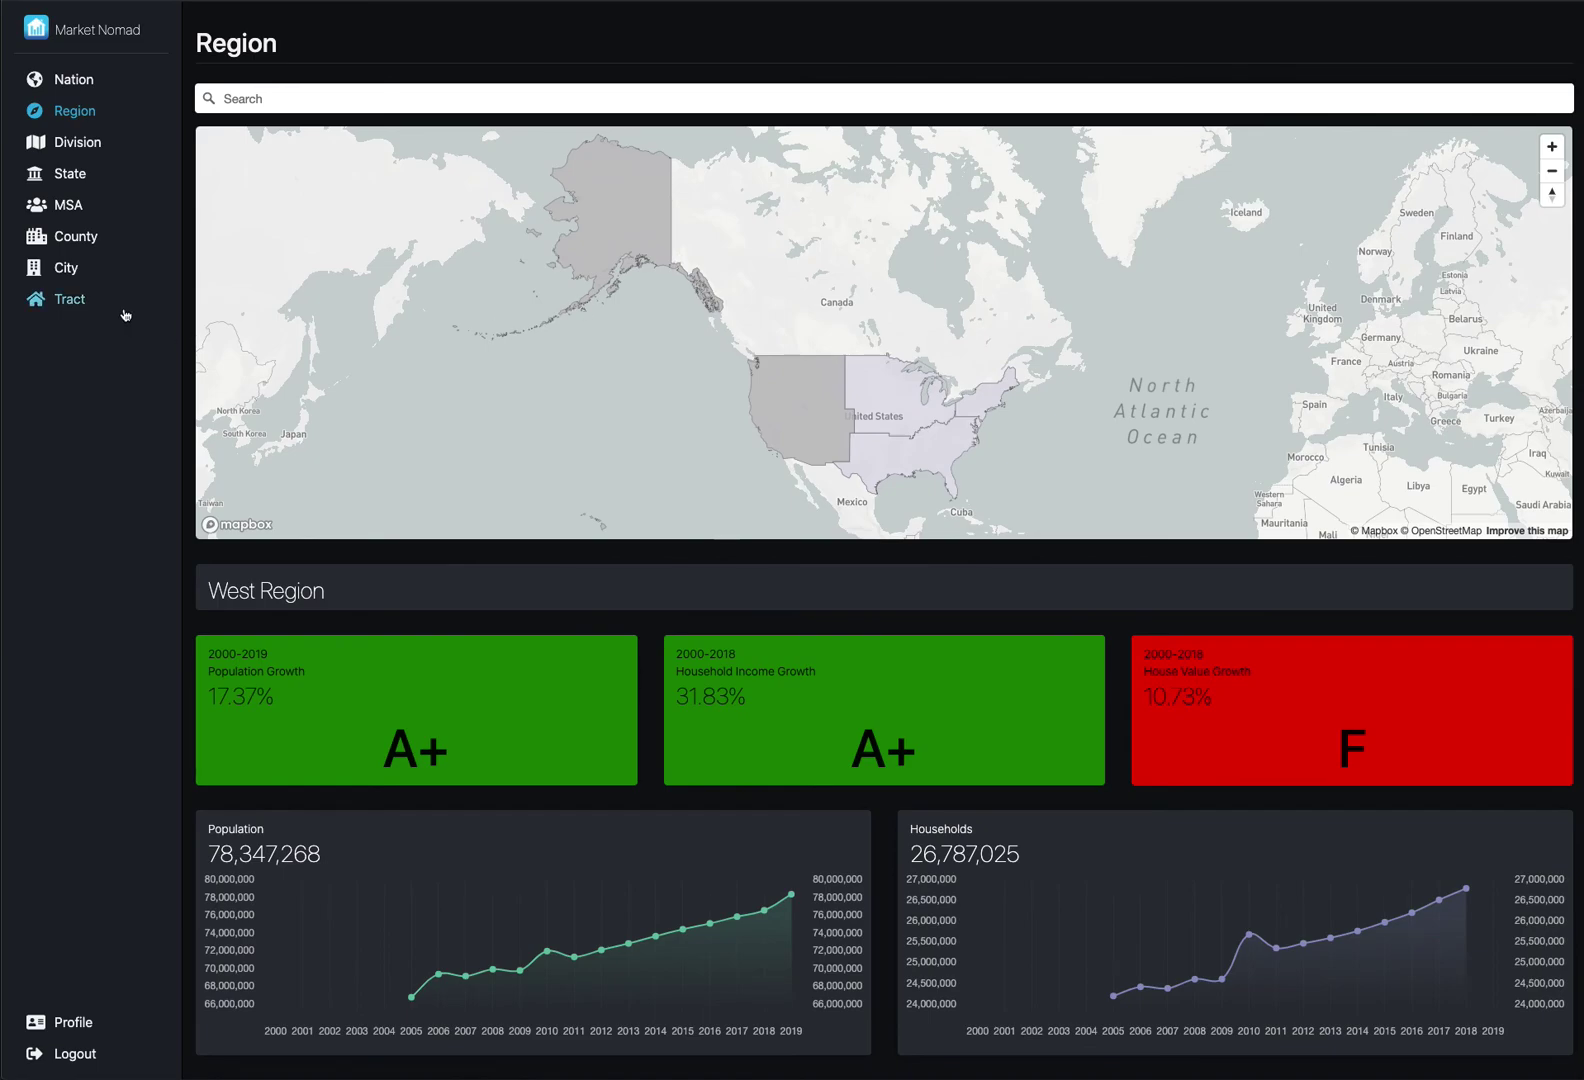
- Open the Division dashboard and toggle between the Pacific and Mountain divisions, ending on Mountain
{"action": "left_click", "coordinate": [79, 144]}
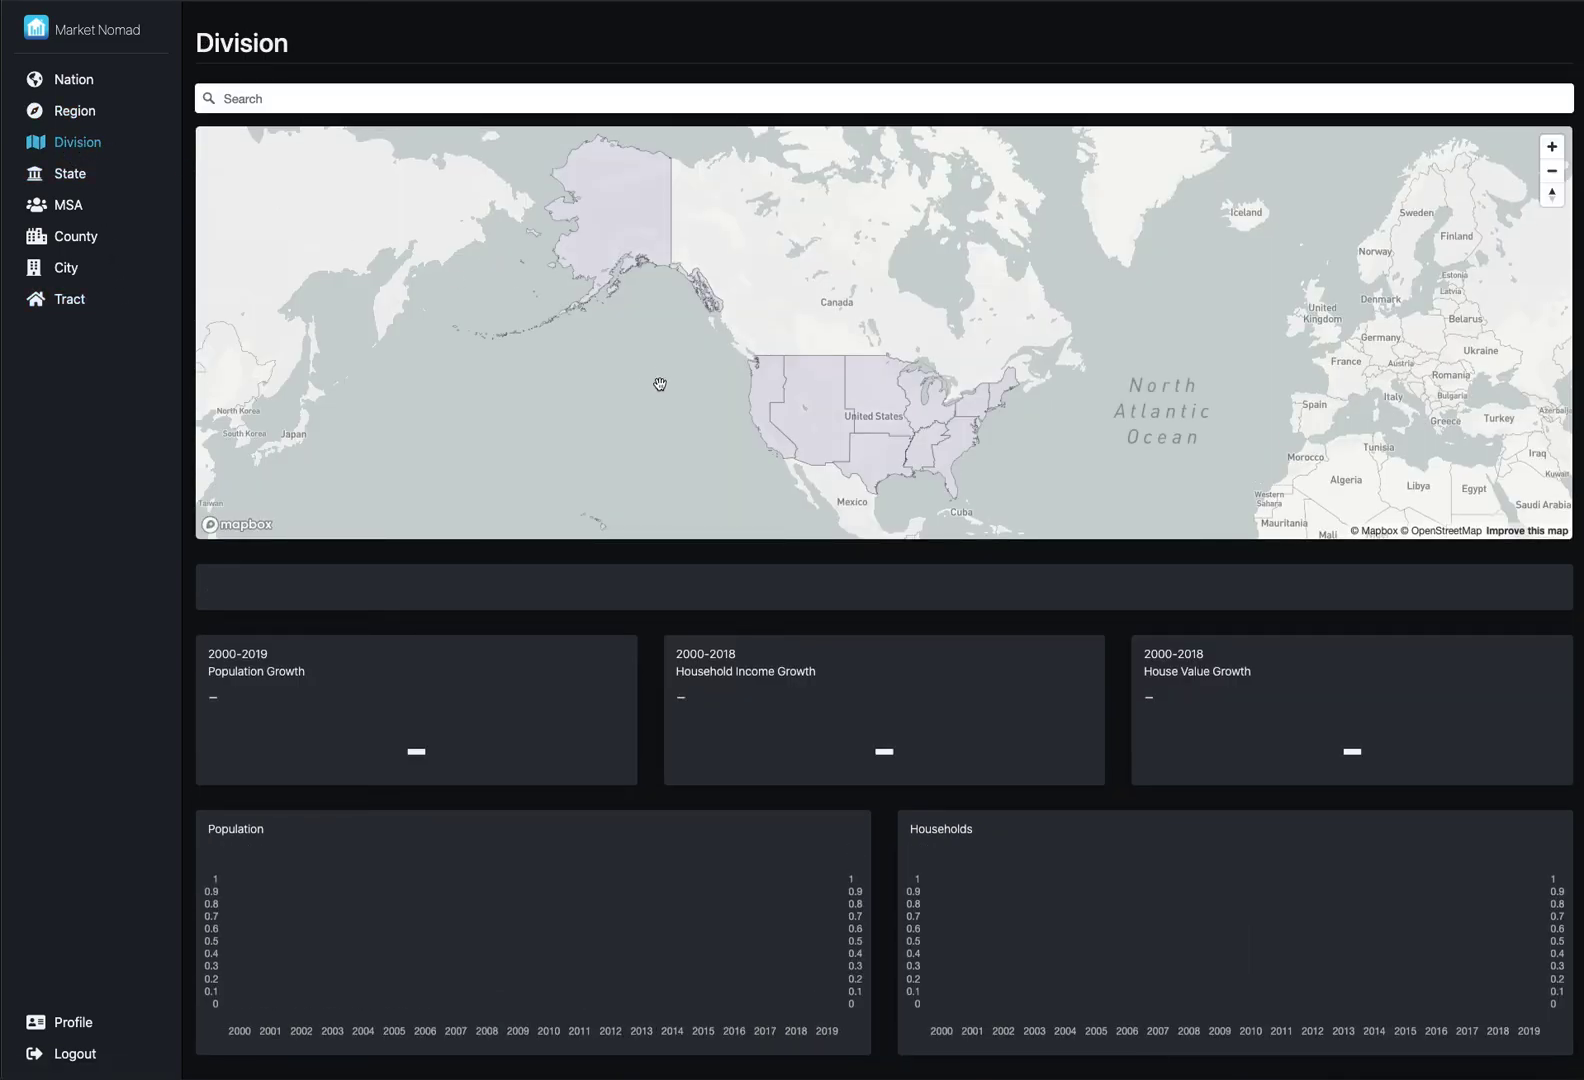
{"action": "left_click", "coordinate": [763, 416]}
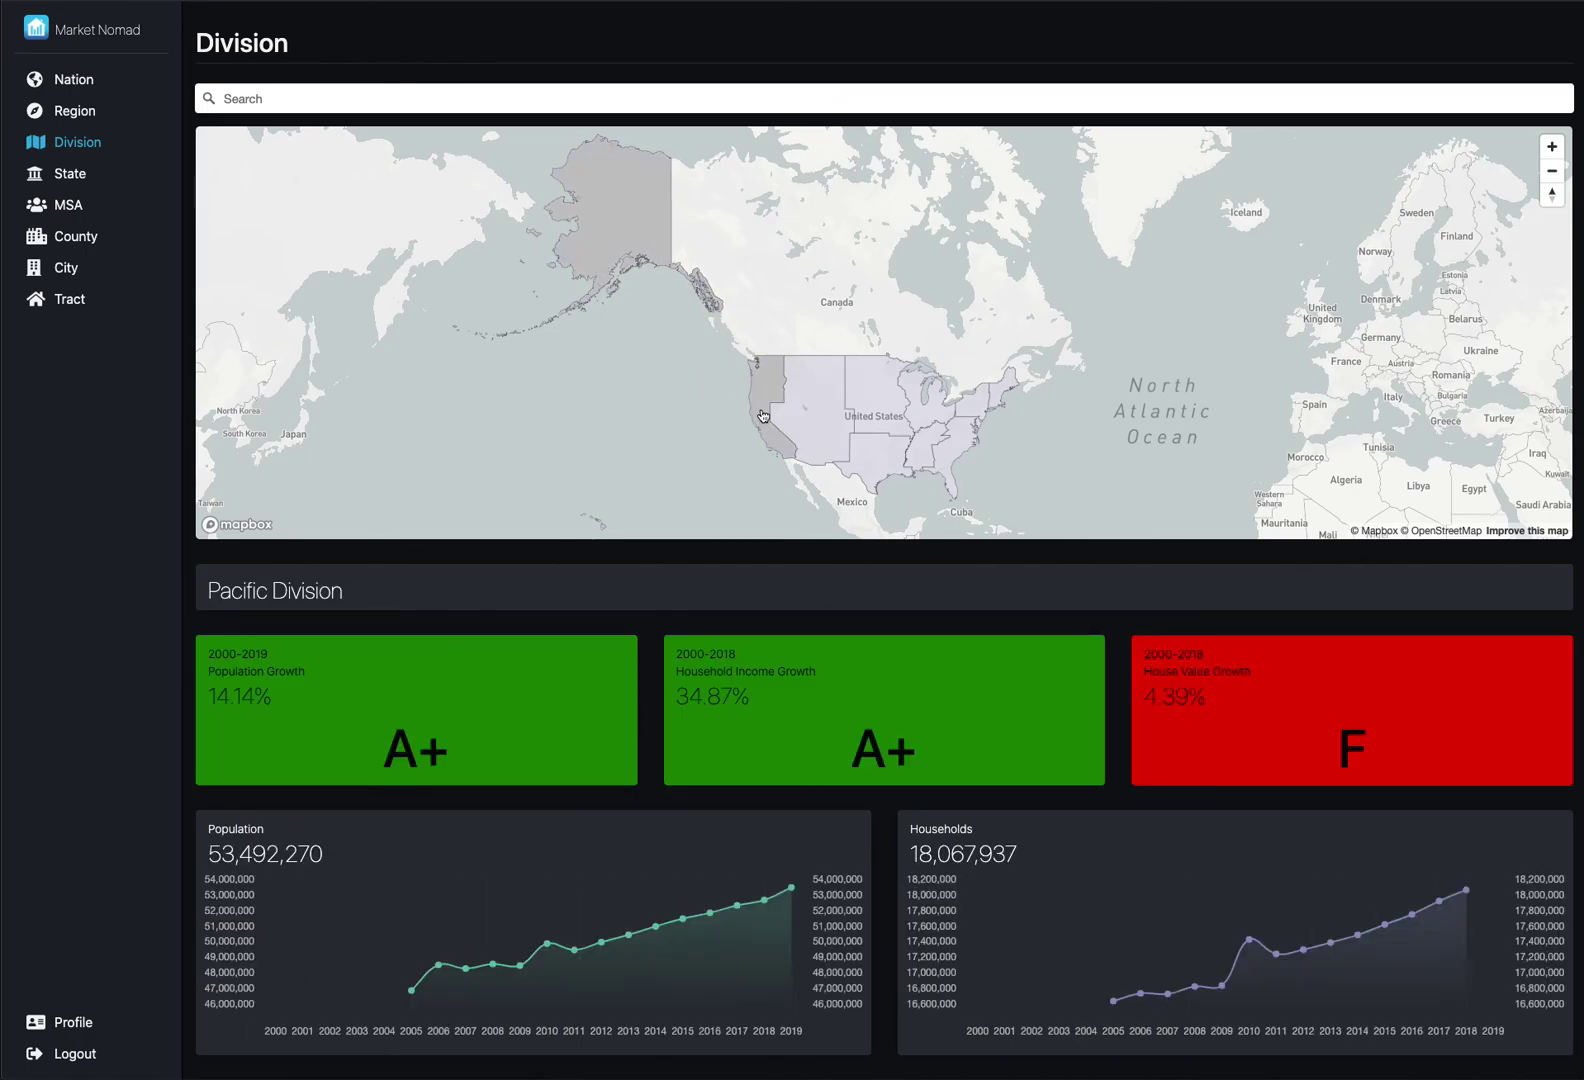
{"action": "left_click", "coordinate": [809, 414]}
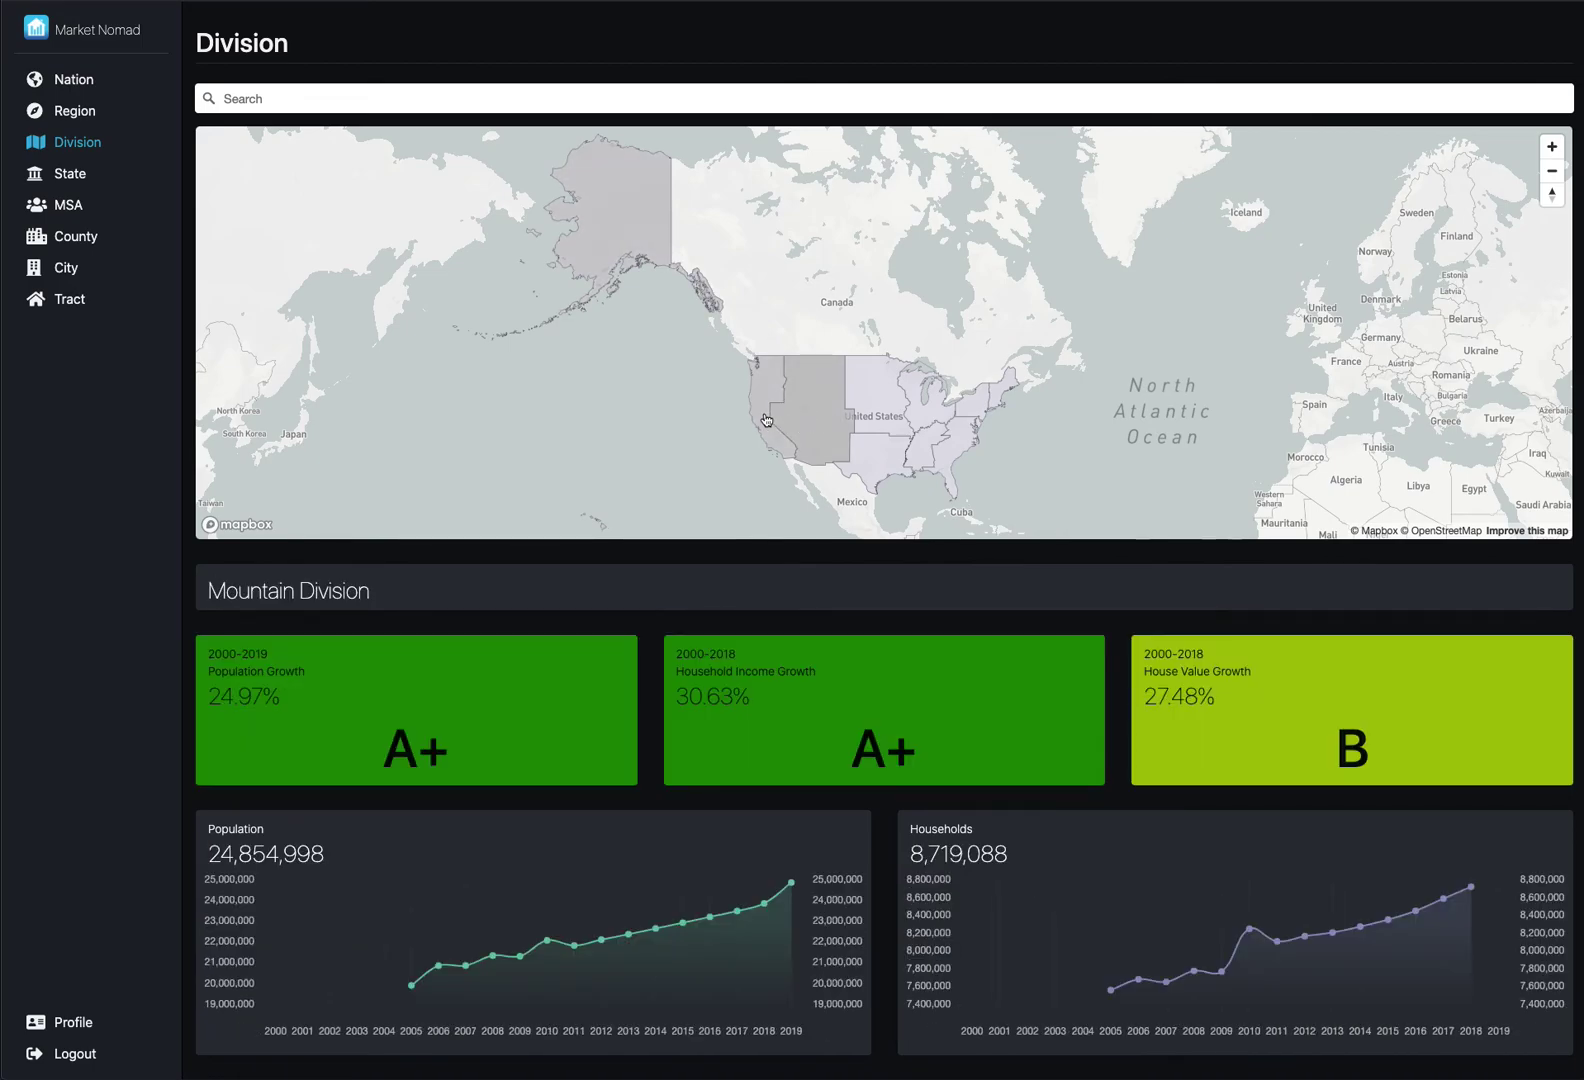
{"action": "left_click", "coordinate": [763, 420]}
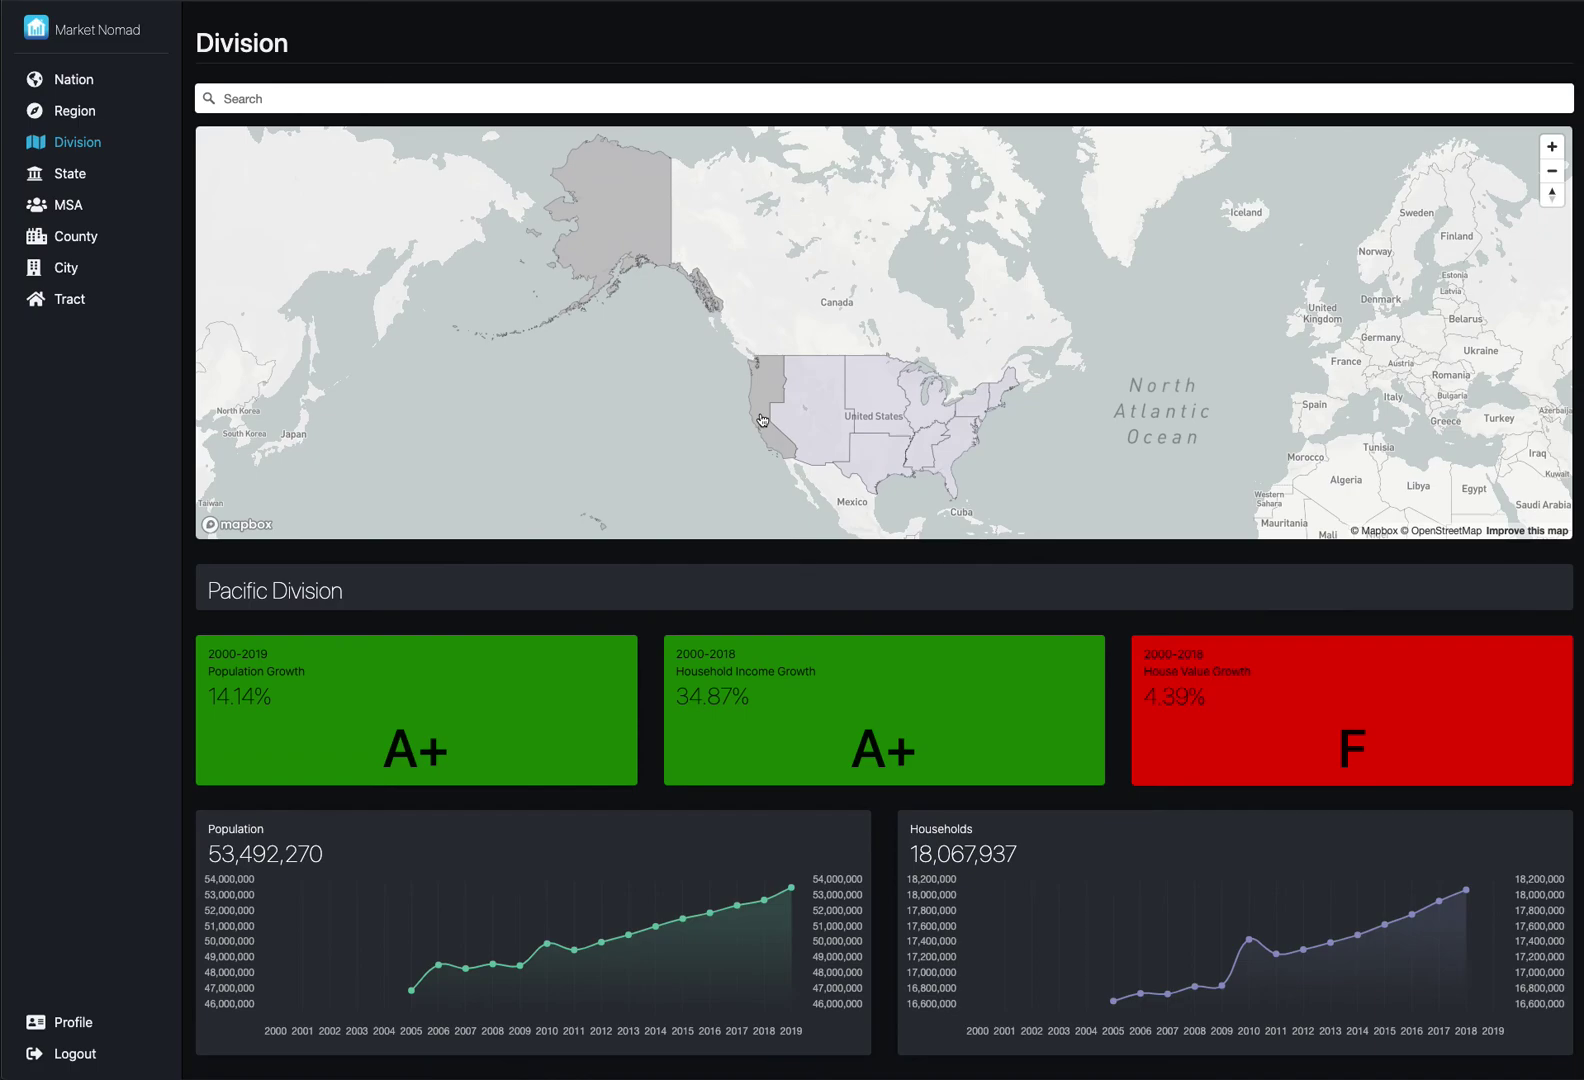
{"action": "left_click", "coordinate": [793, 417]}
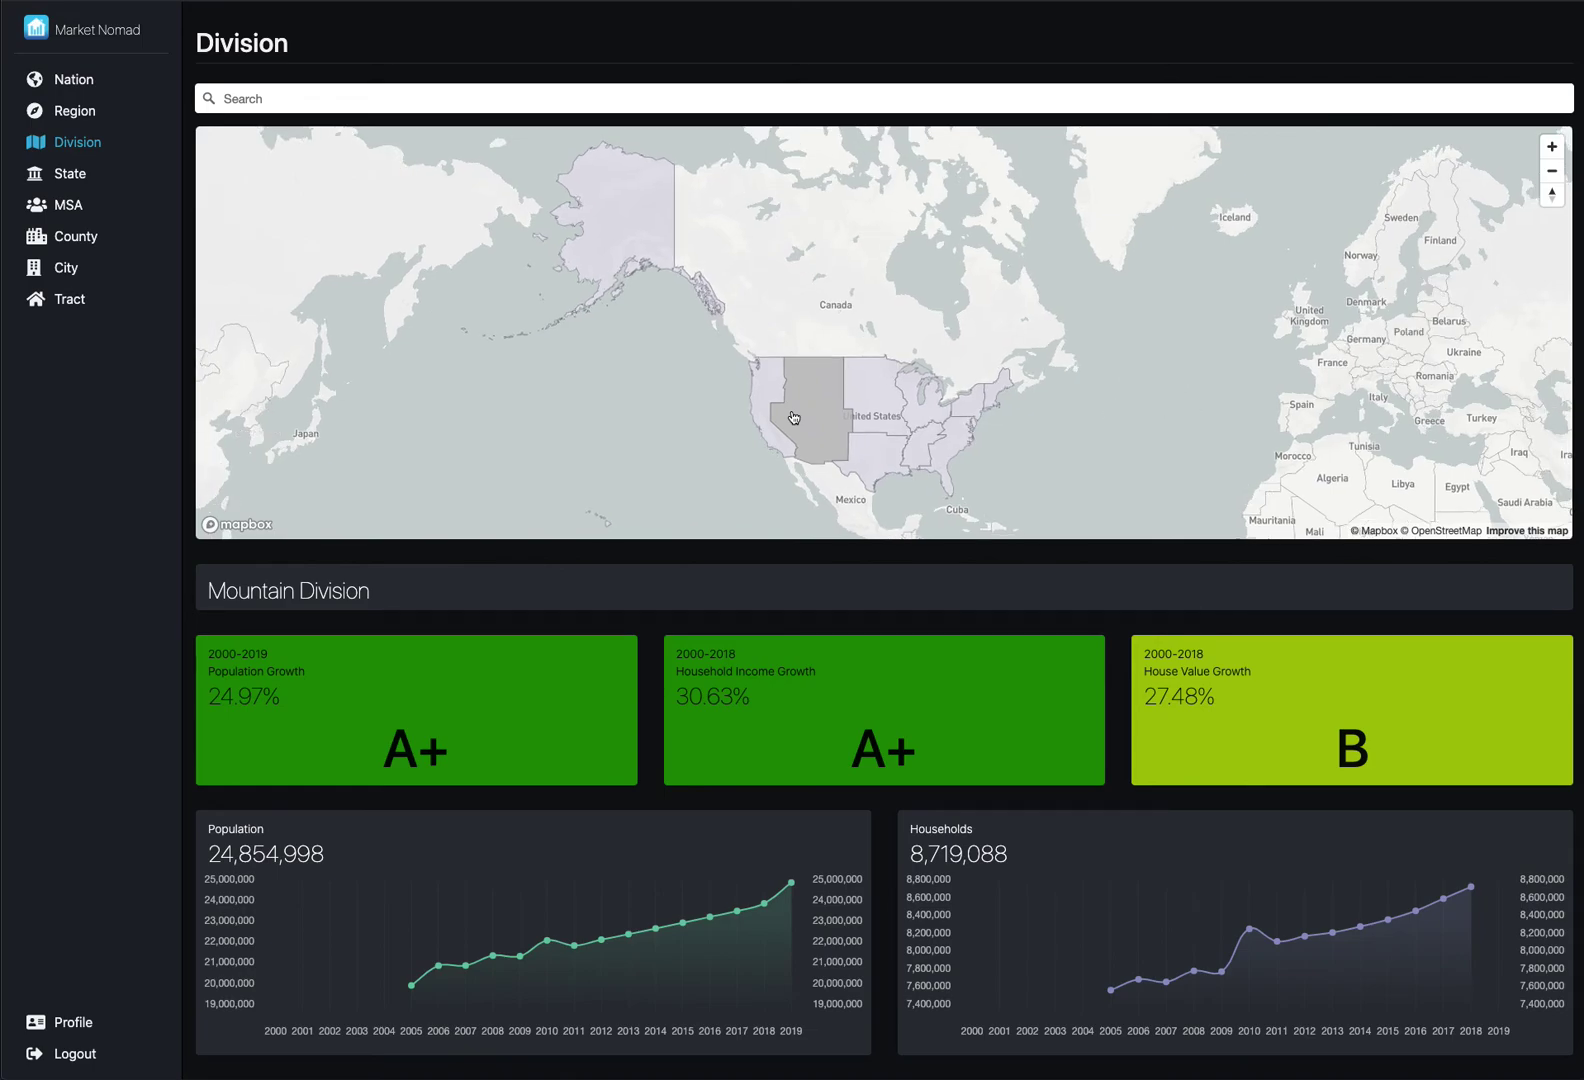
- Open the State dashboard and browse Arizona, New Mexico, Colorado, Utah, Wyoming and Idaho, ending on Montana
{"action": "left_click", "coordinate": [70, 174]}
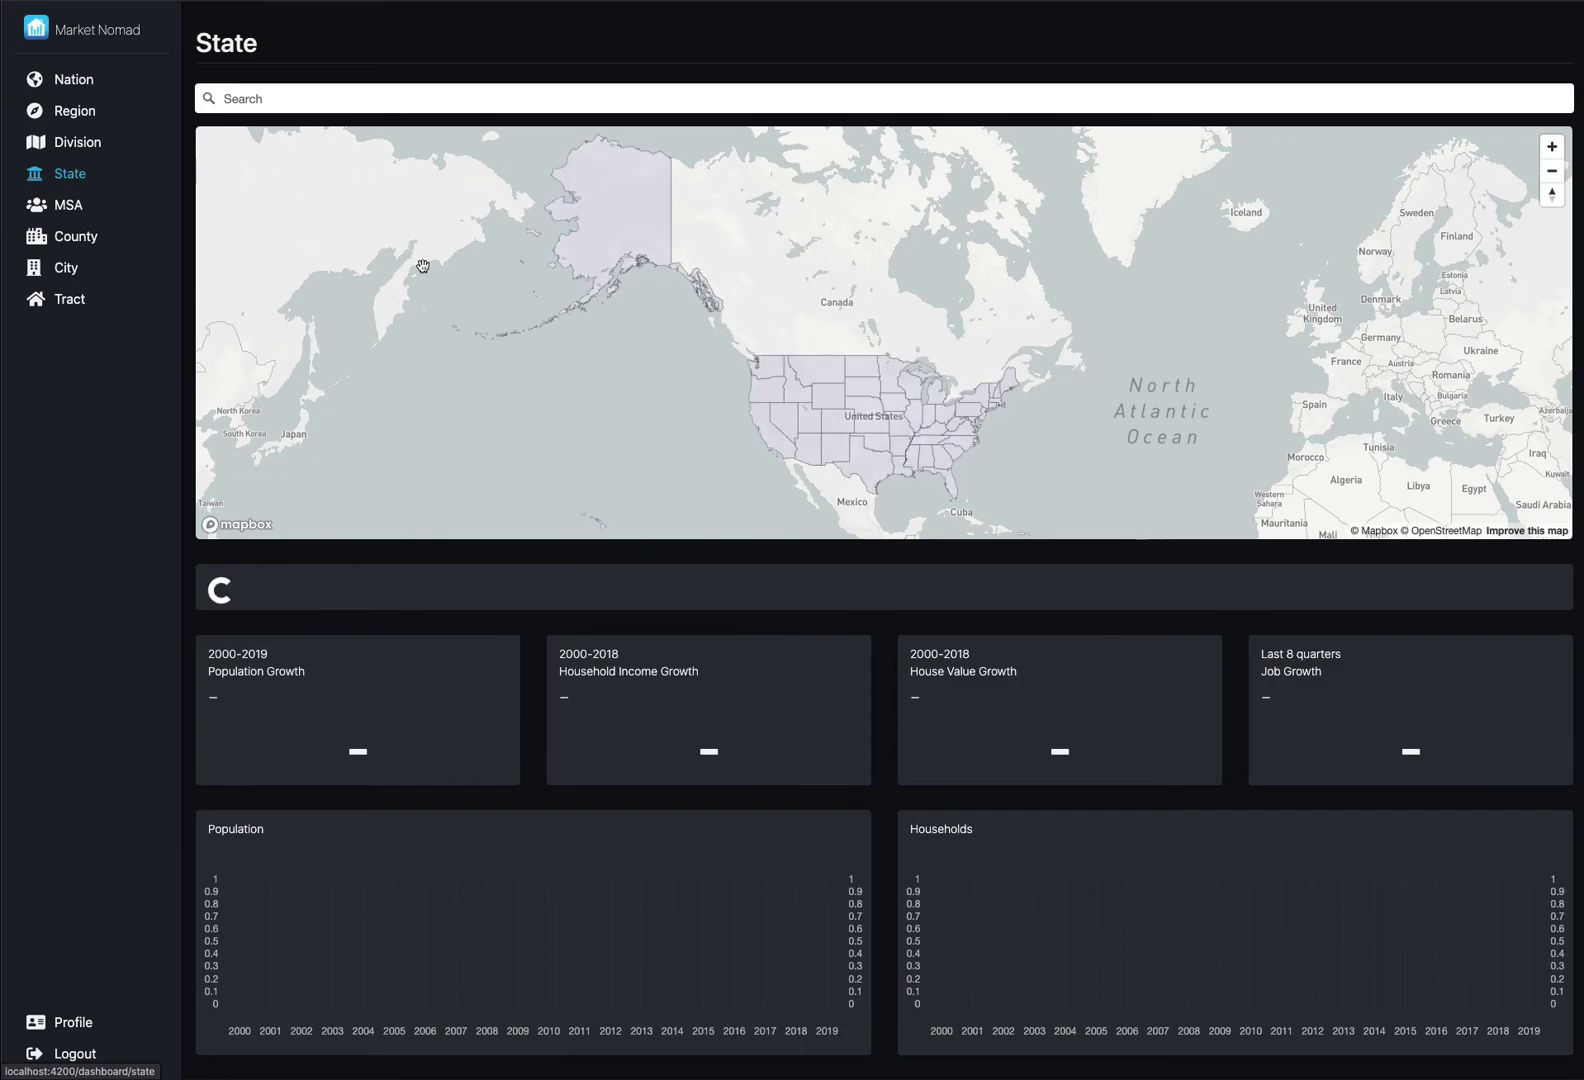
{"action": "left_click", "coordinate": [815, 450]}
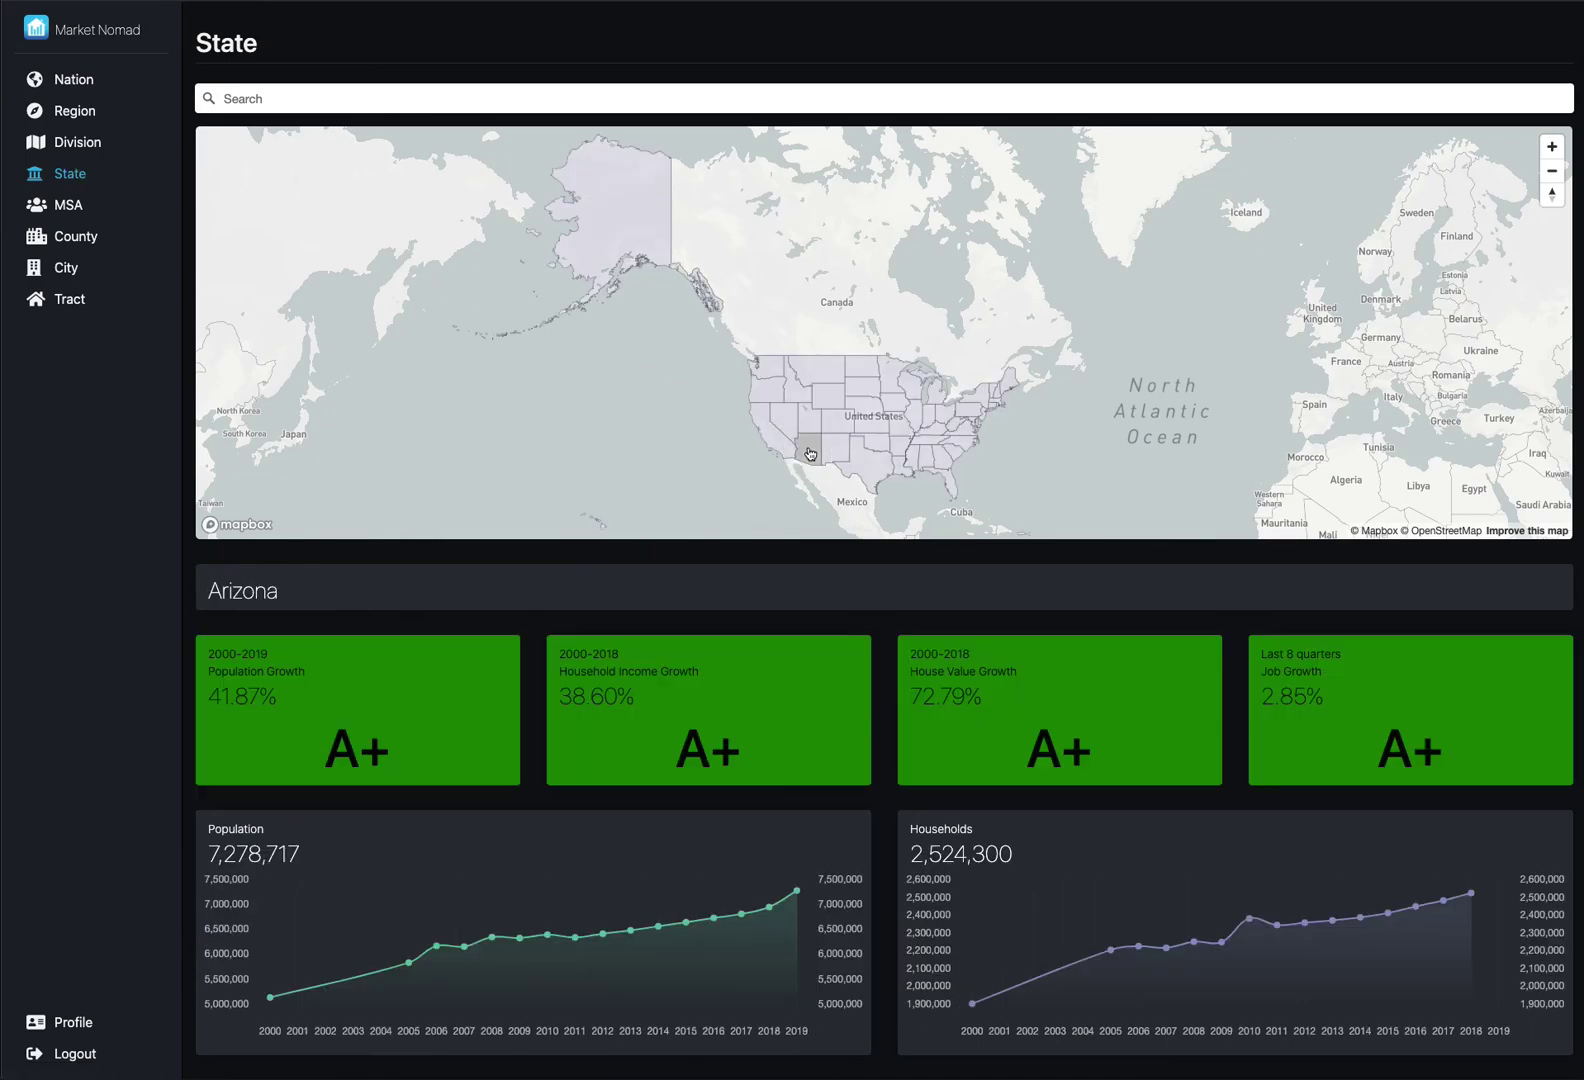
{"action": "left_click", "coordinate": [840, 452]}
{"action": "left_click", "coordinate": [830, 424]}
{"action": "left_click", "coordinate": [810, 414]}
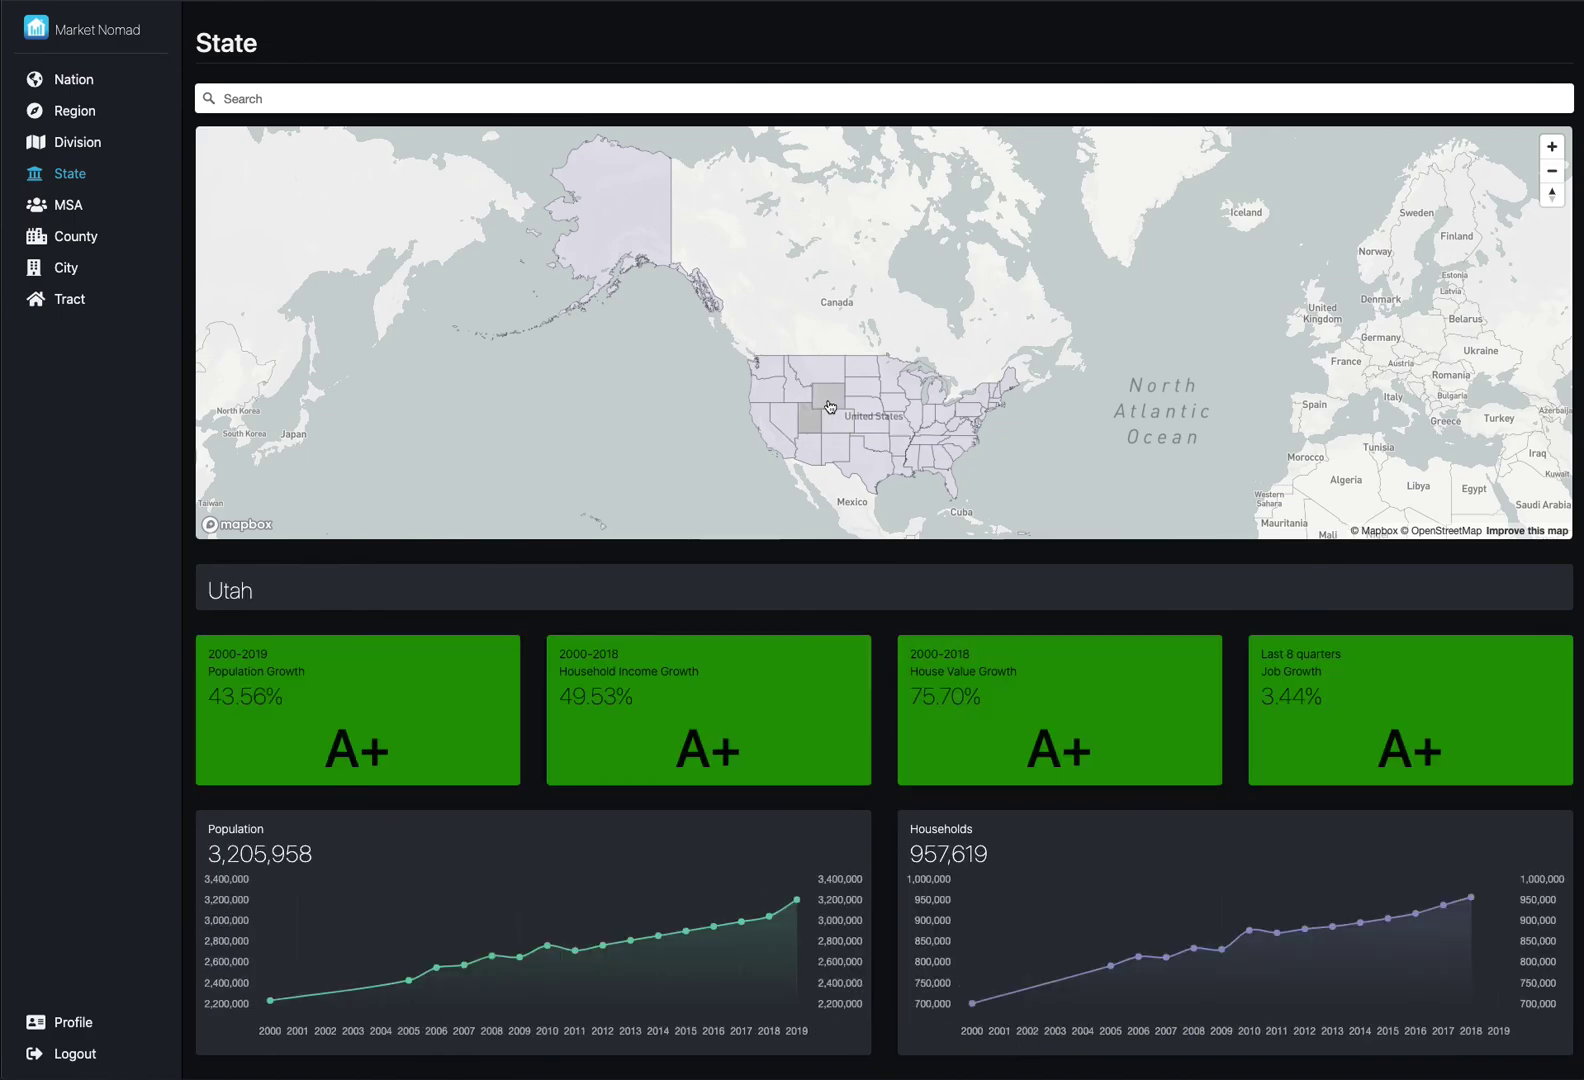
{"action": "left_click", "coordinate": [830, 398]}
{"action": "left_click", "coordinate": [802, 392]}
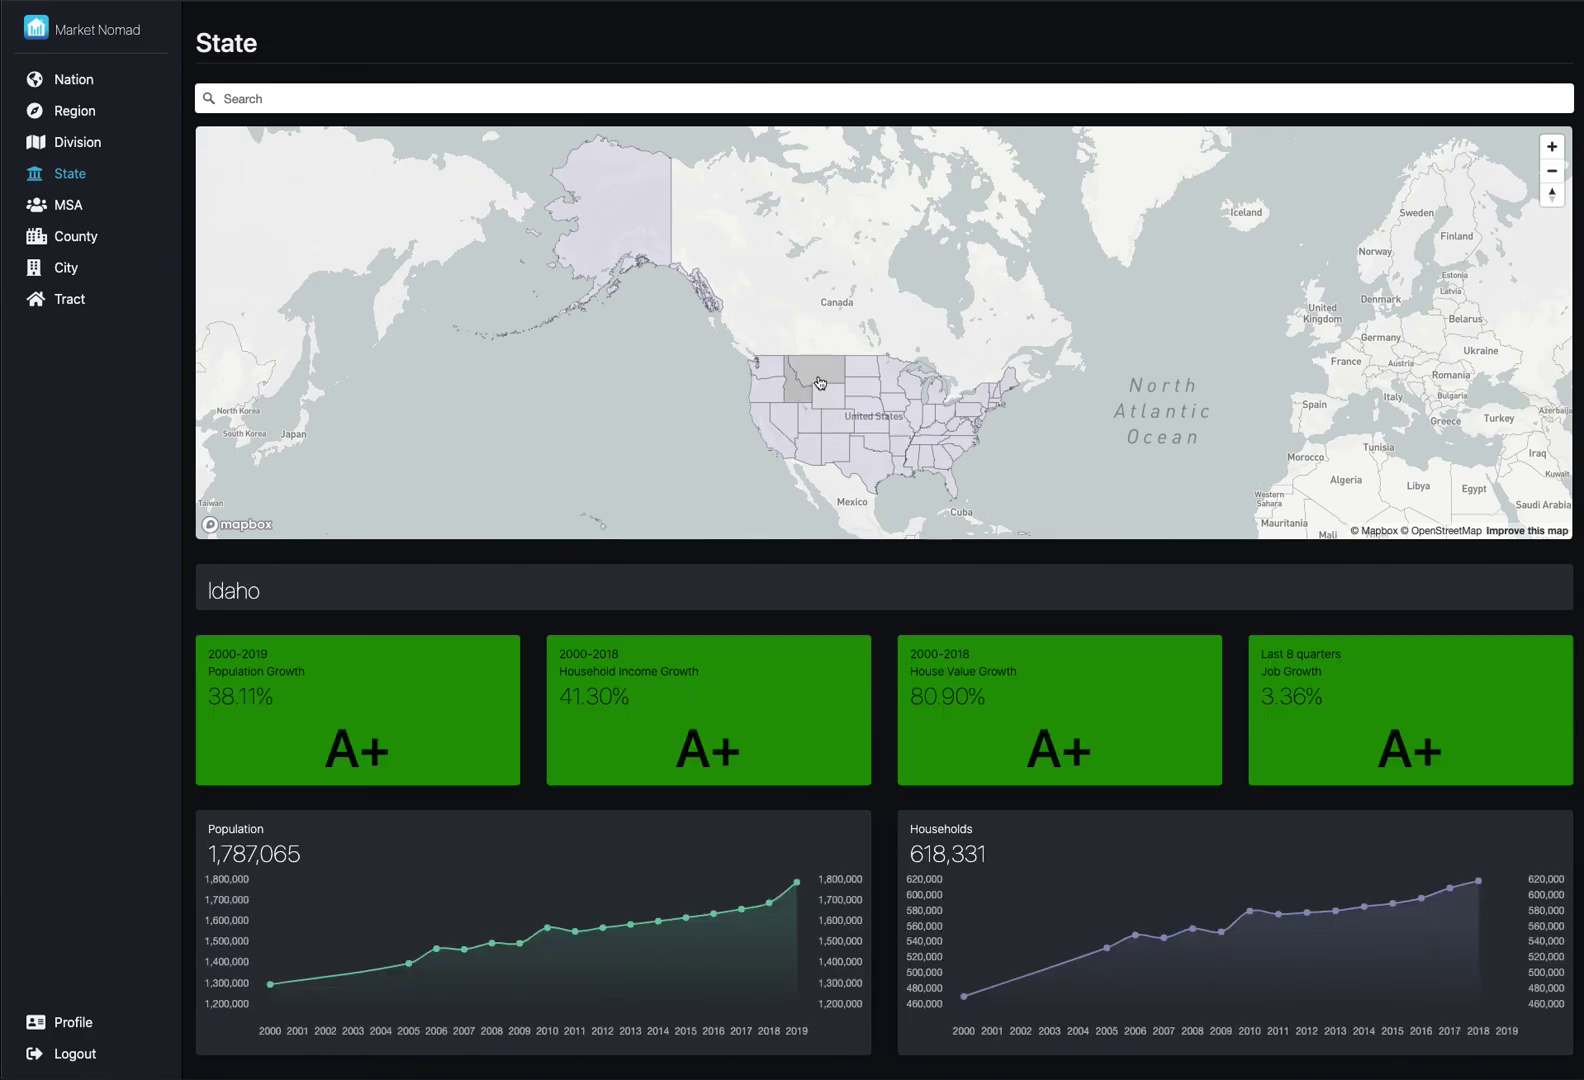
{"action": "left_click", "coordinate": [820, 374]}
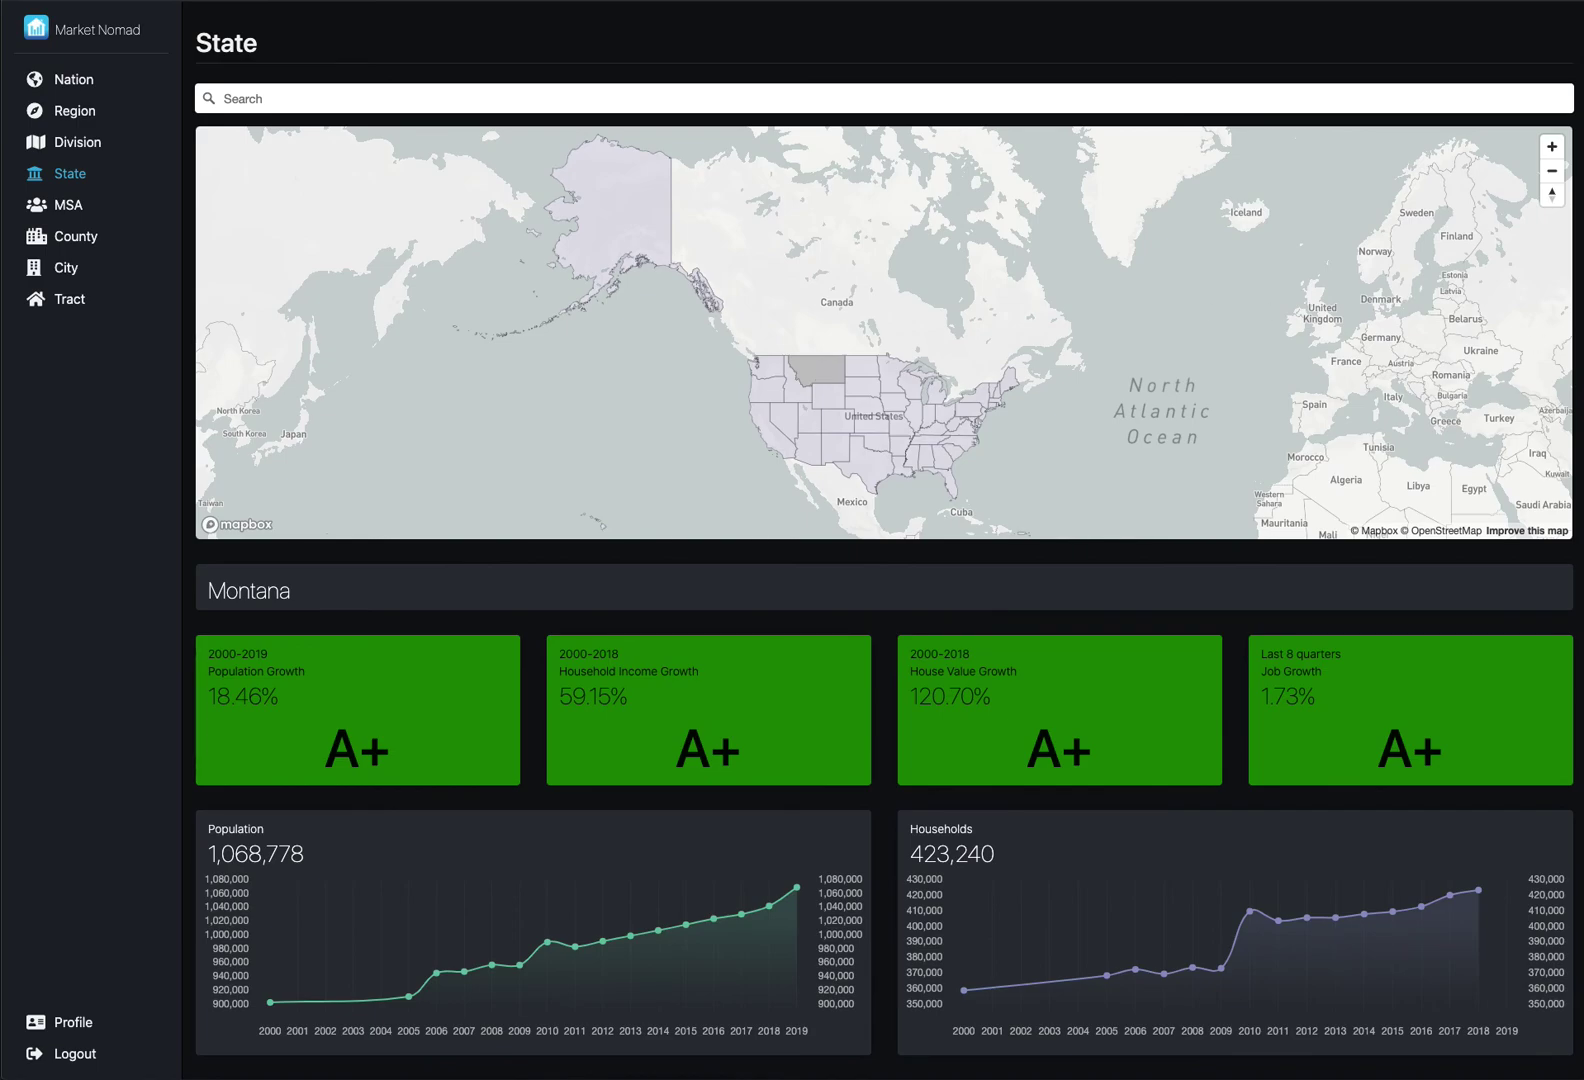
- Open the MSA dashboard and zoom the map in three levels, centred on Montana
{"action": "left_click", "coordinate": [62, 212]}
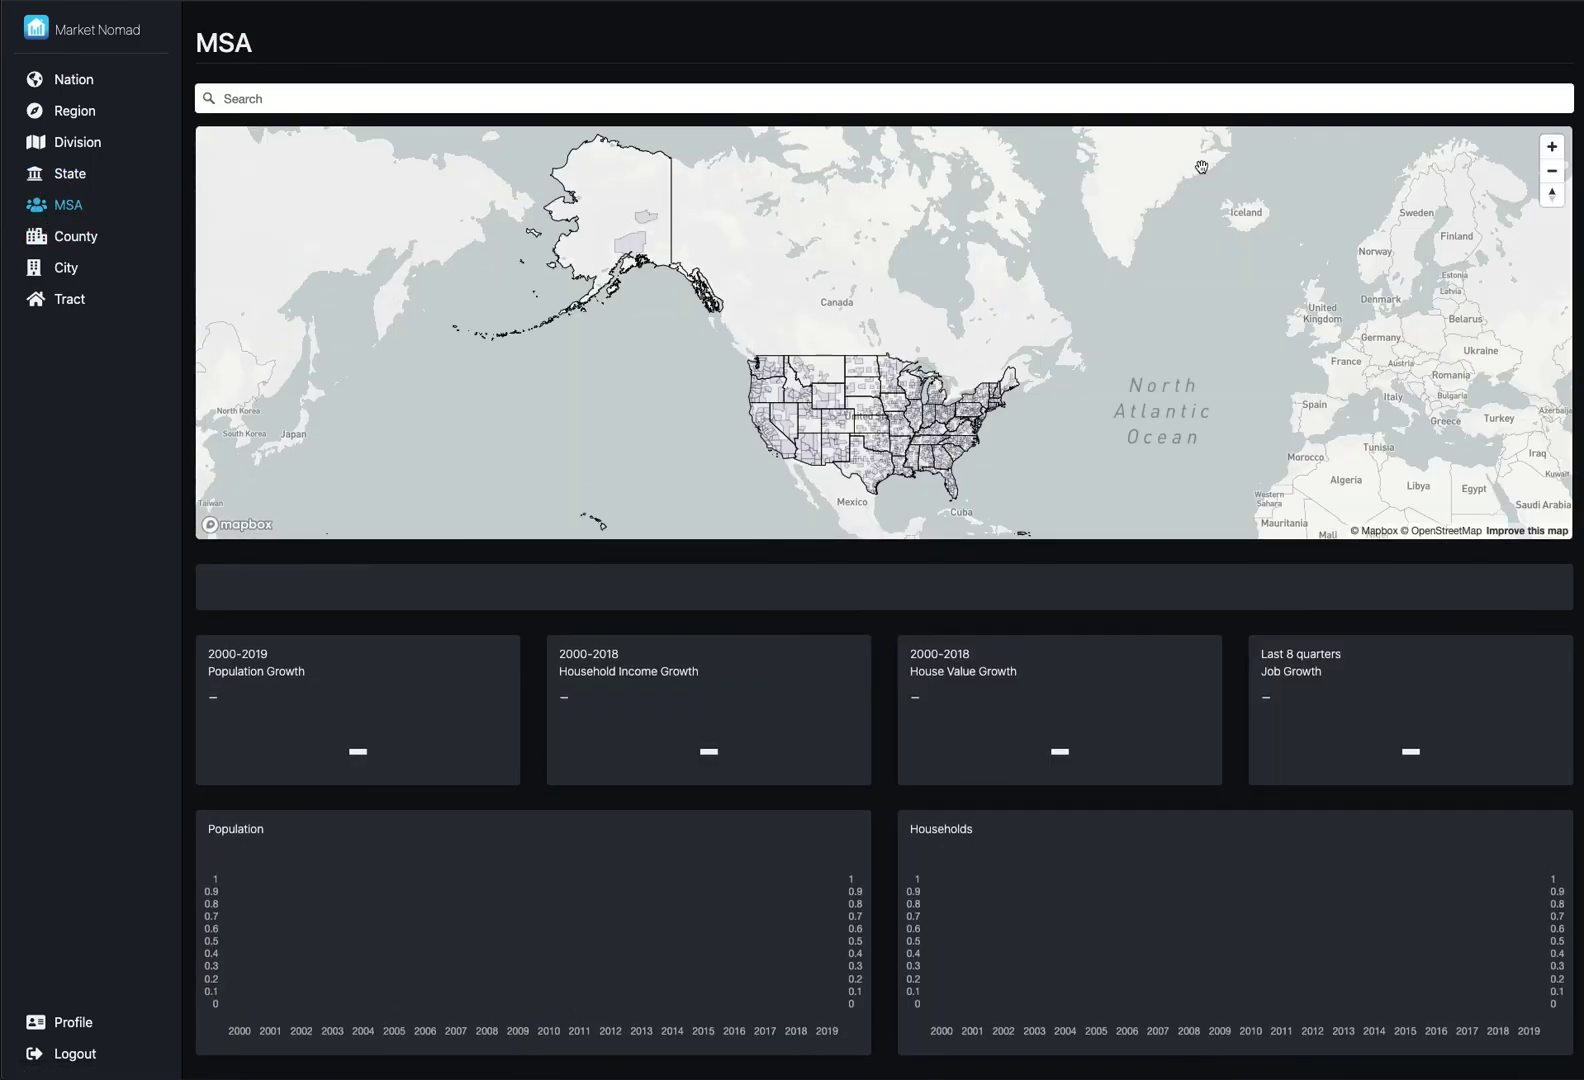
{"action": "left_click", "coordinate": [1552, 147]}
{"action": "left_click", "coordinate": [1552, 147]}
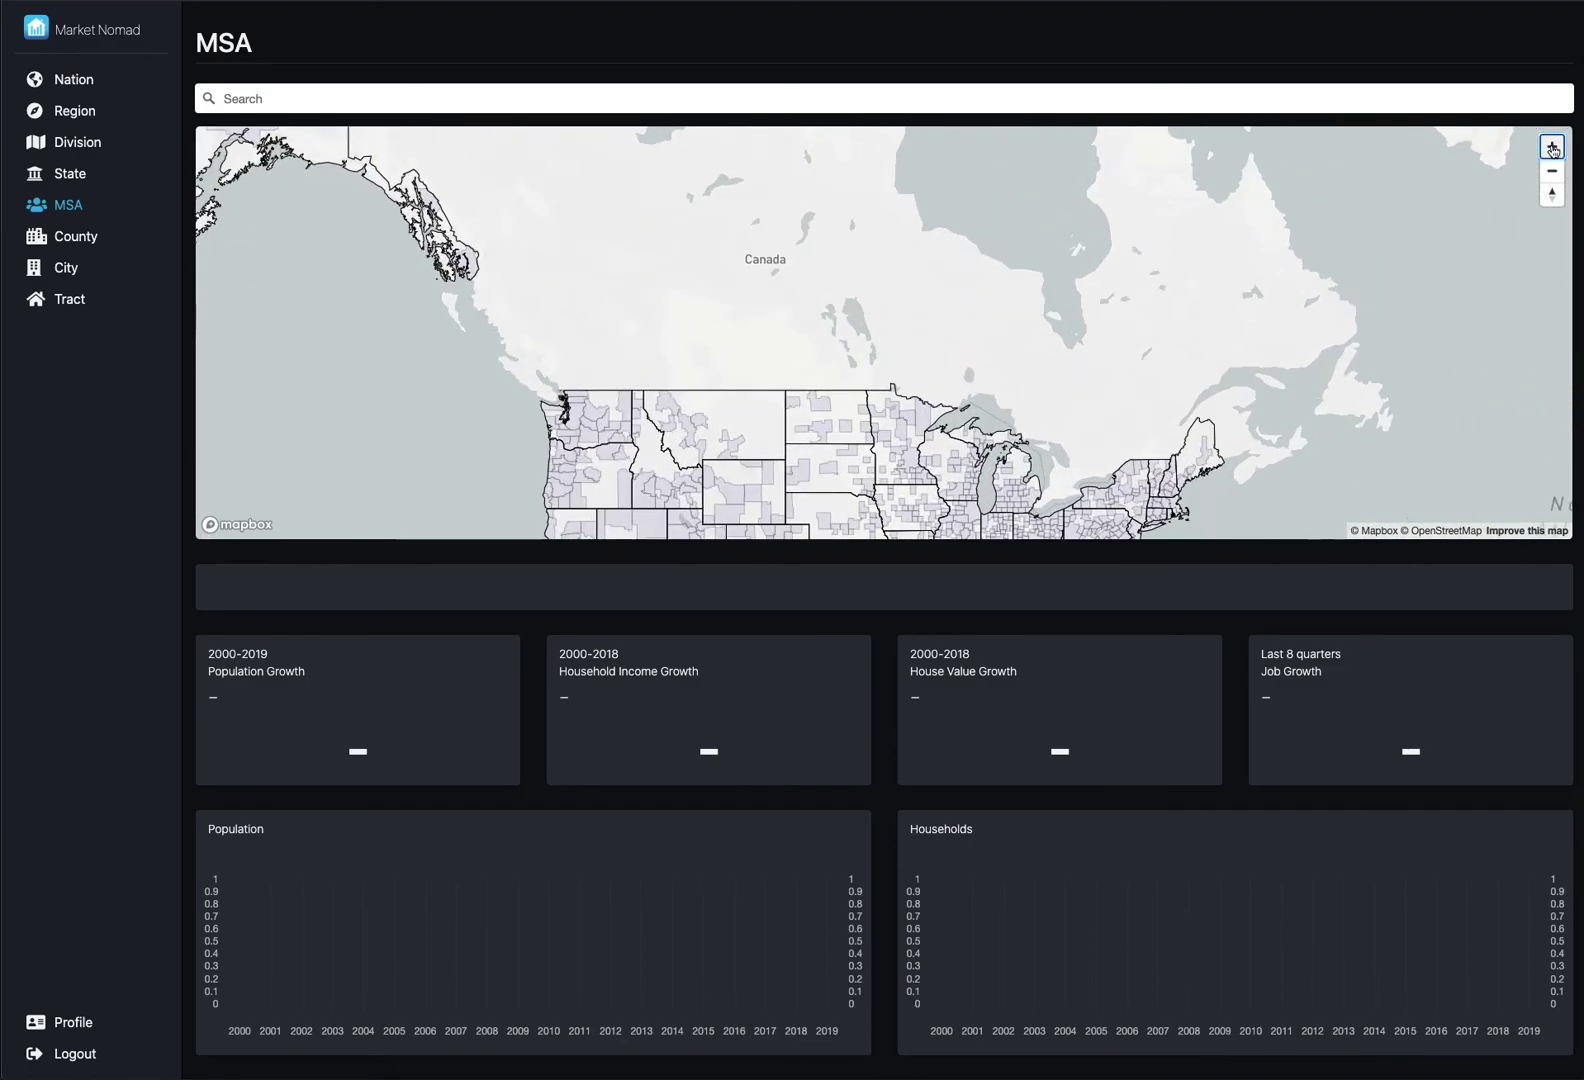
{"action": "left_click_drag", "start_coordinate": [1124, 283], "coordinate": [1513, 128]}
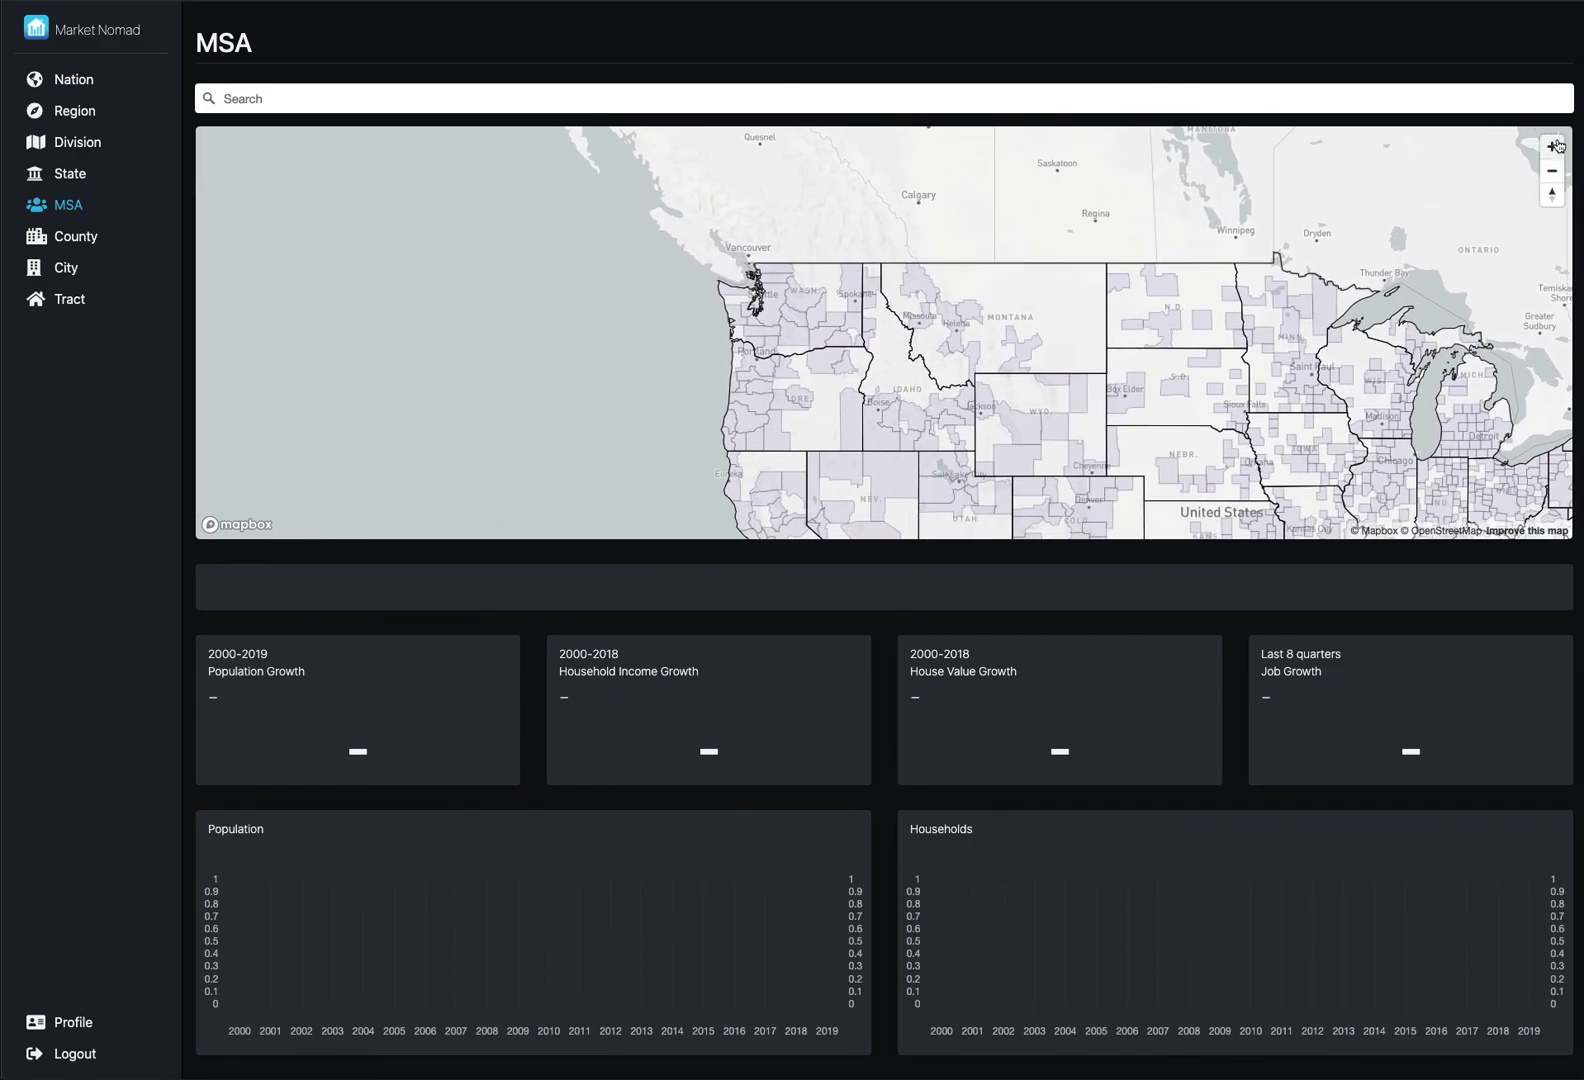
{"action": "left_click", "coordinate": [1552, 147]}
{"action": "left_click_drag", "start_coordinate": [1266, 187], "coordinate": [1194, 212]}
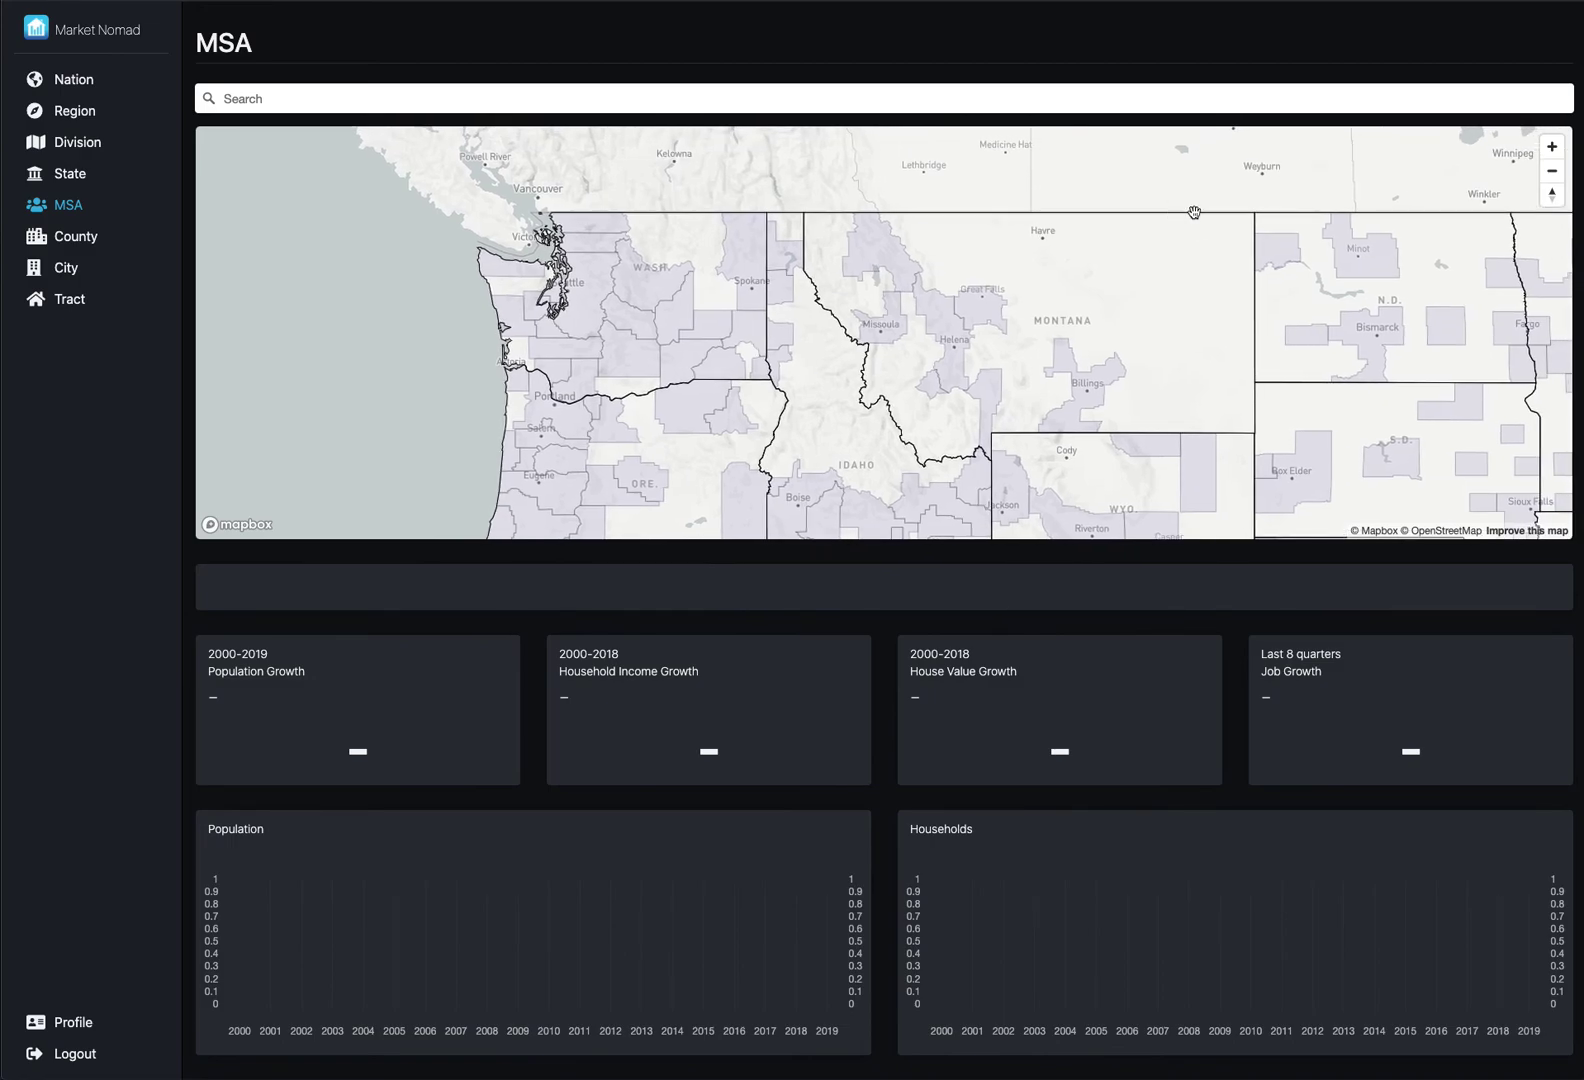
- View the Billings and Kalispell metro area grades, then switch to the County dashboard
{"action": "left_click", "coordinate": [1088, 383]}
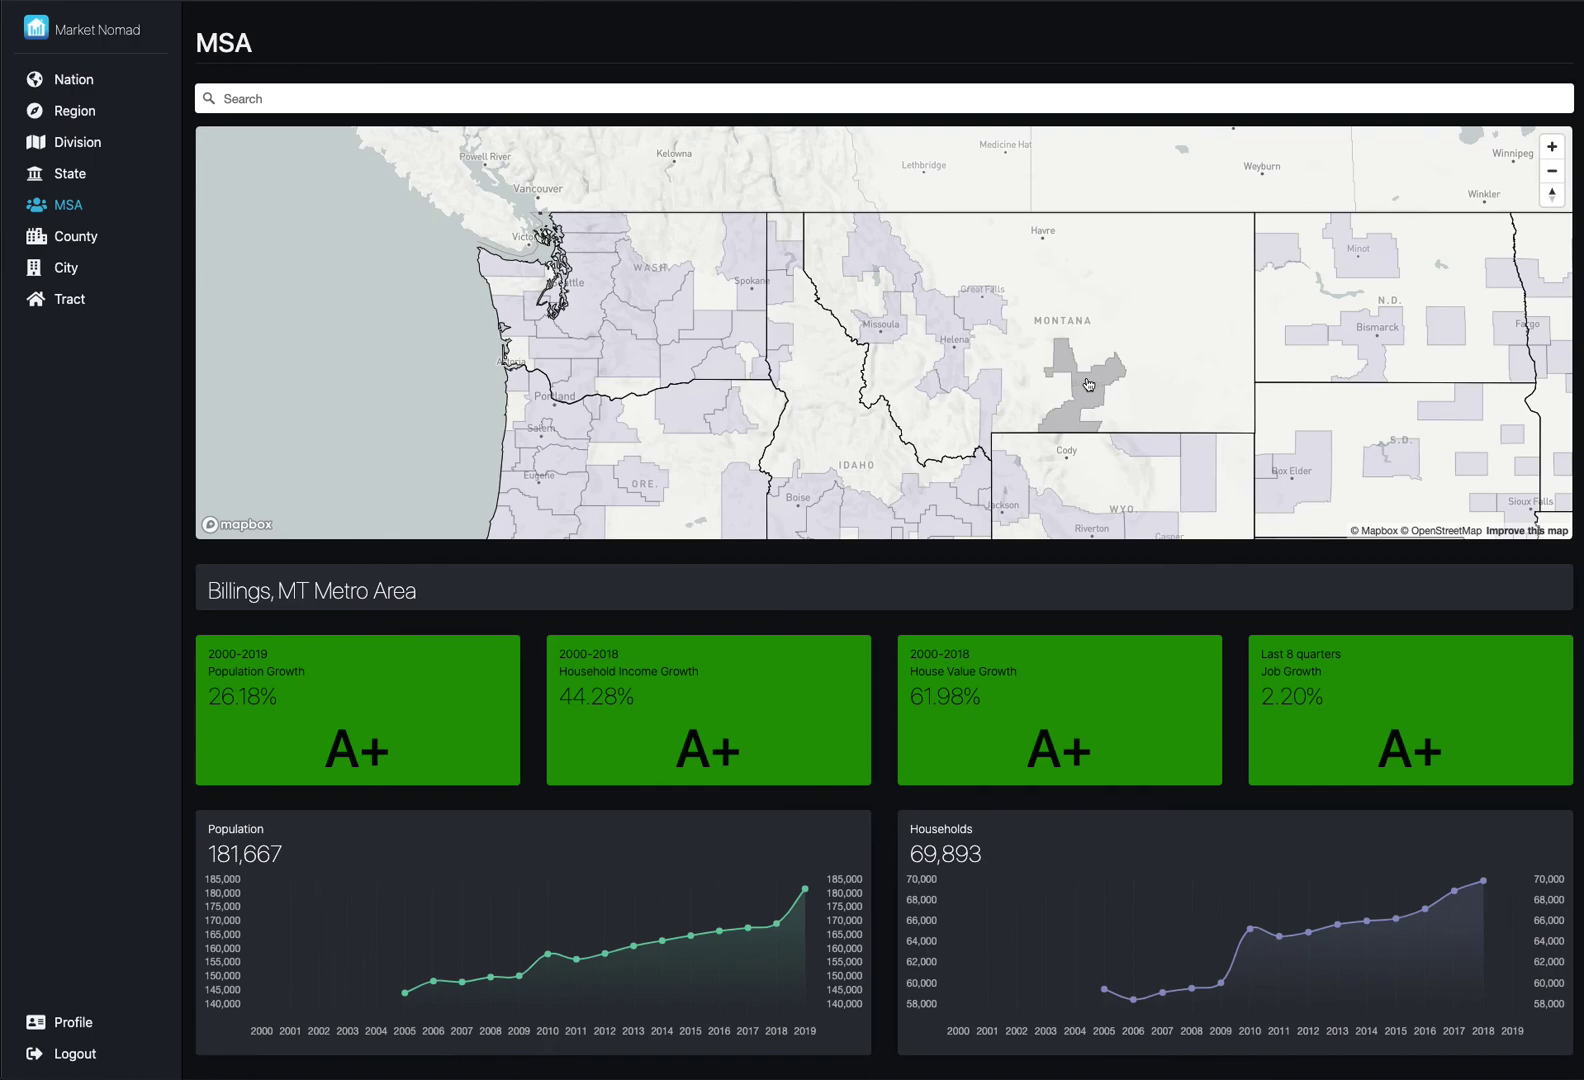
{"action": "left_click", "coordinate": [989, 326]}
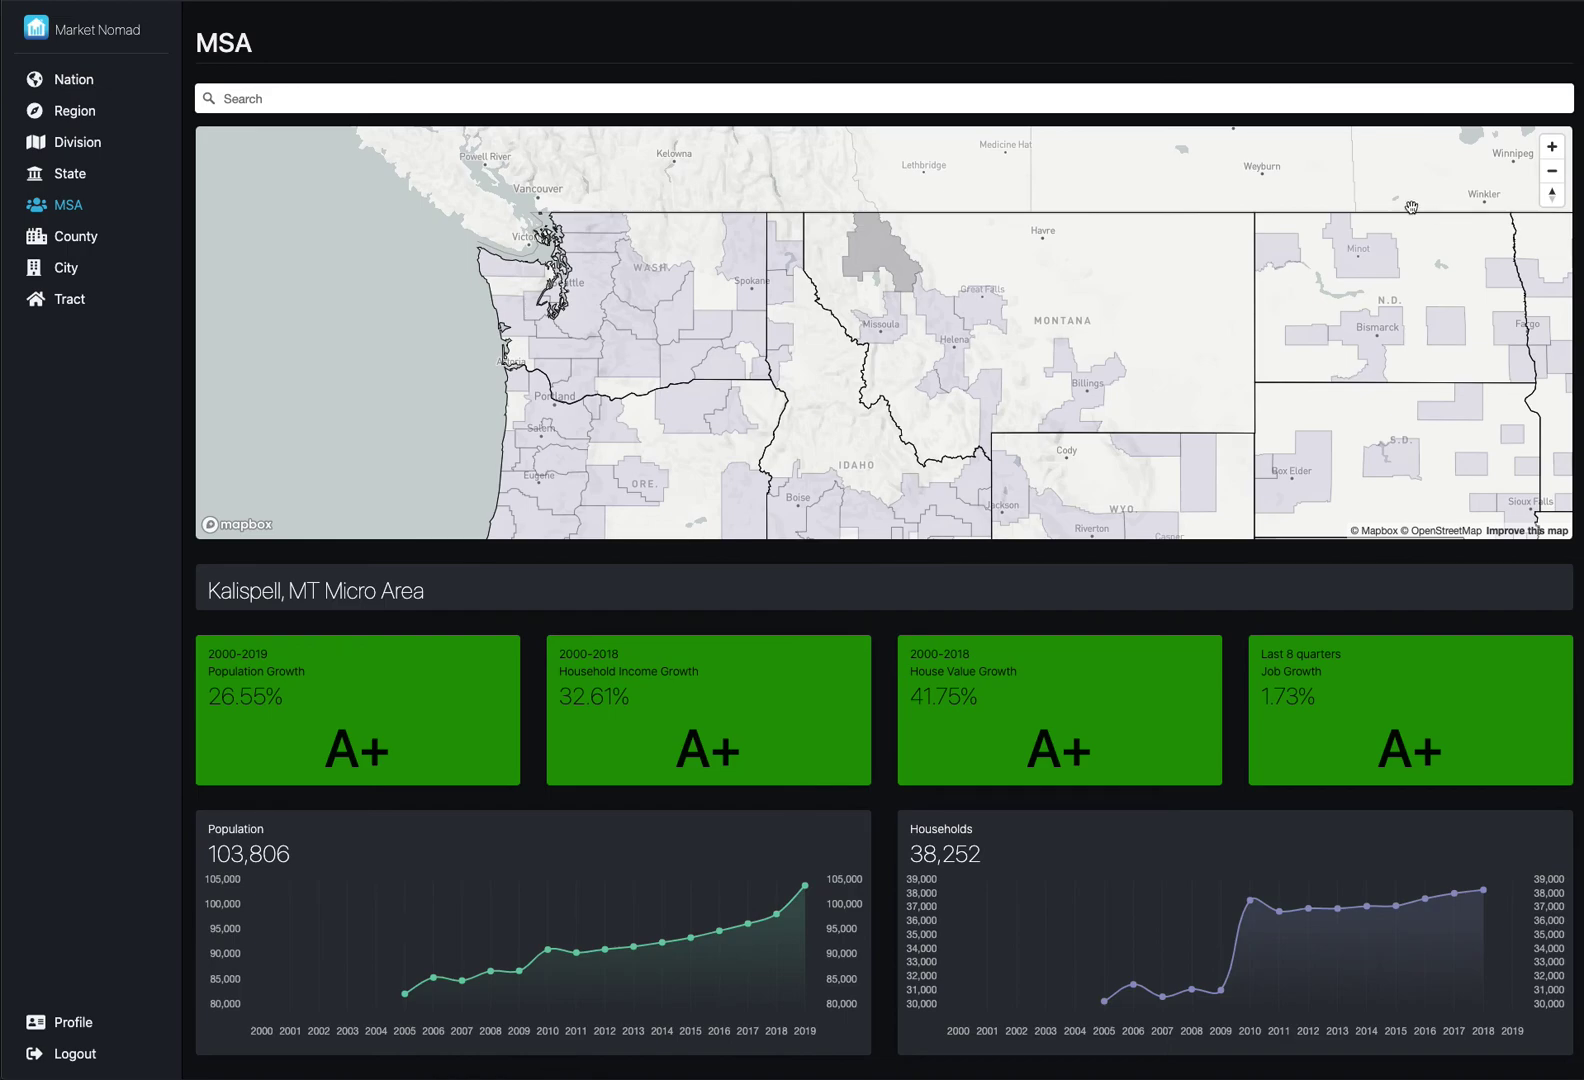
{"action": "left_click", "coordinate": [84, 241]}
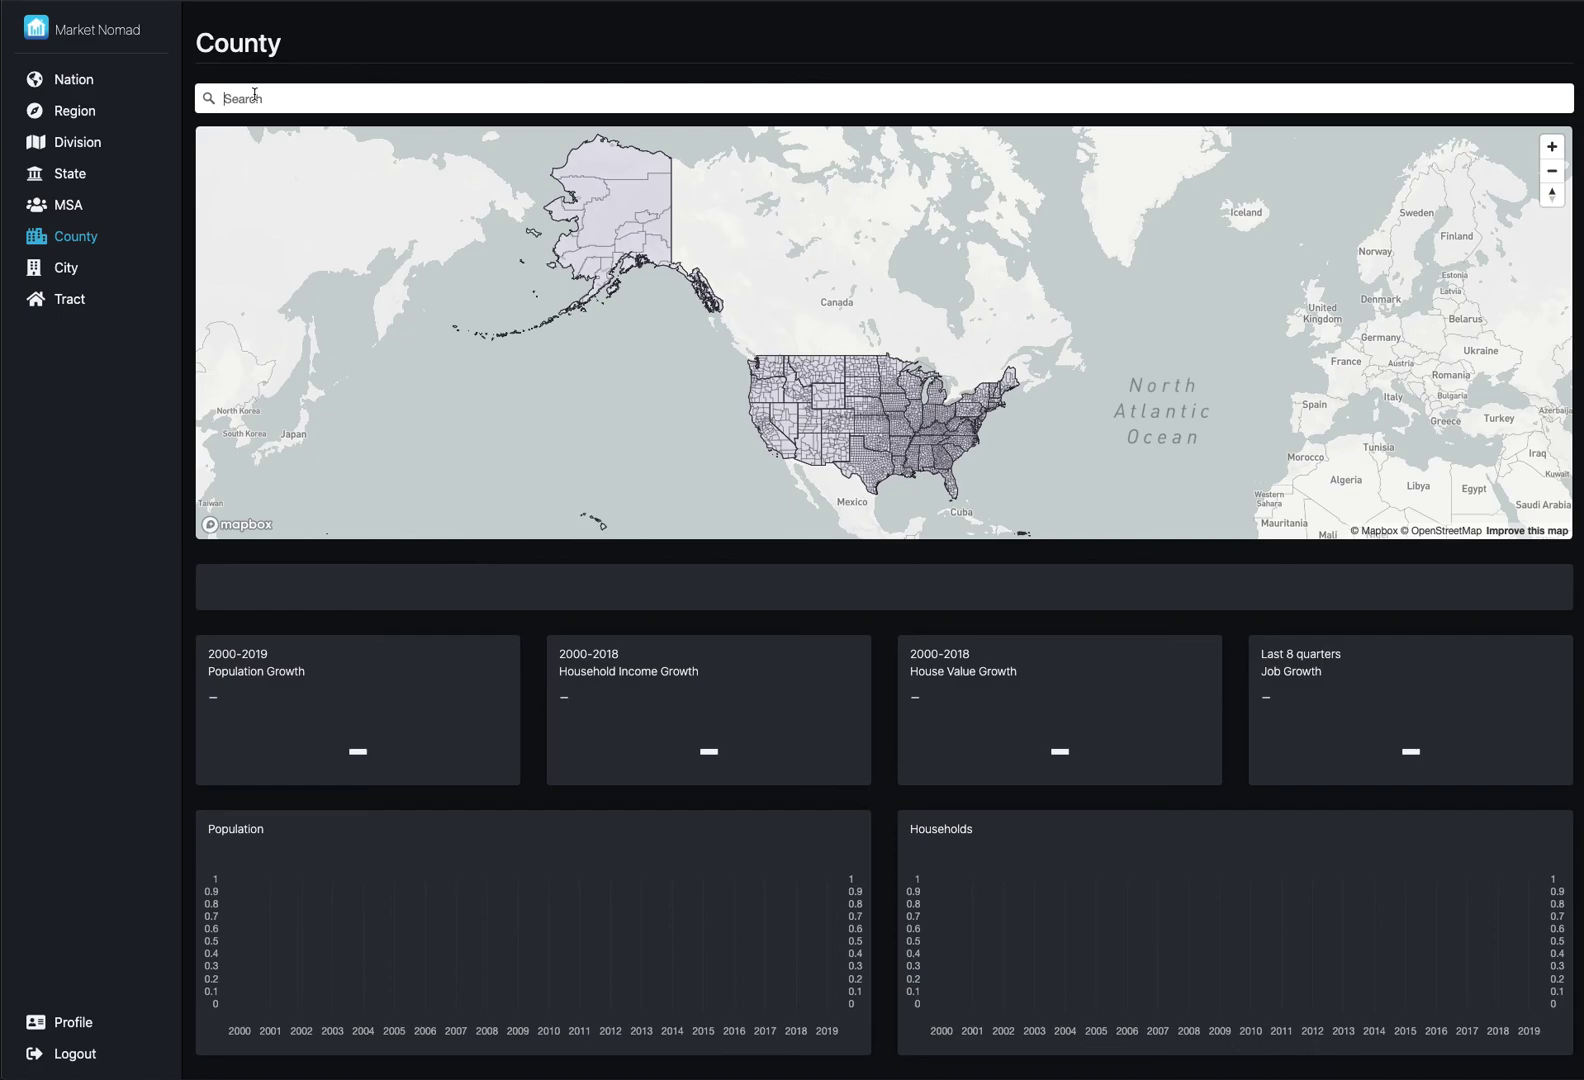
- Search for Kalispell, Montana on the County map and zoom out one level
{"action": "left_click", "coordinate": [254, 97]}
{"action": "type", "text": "Kal"}
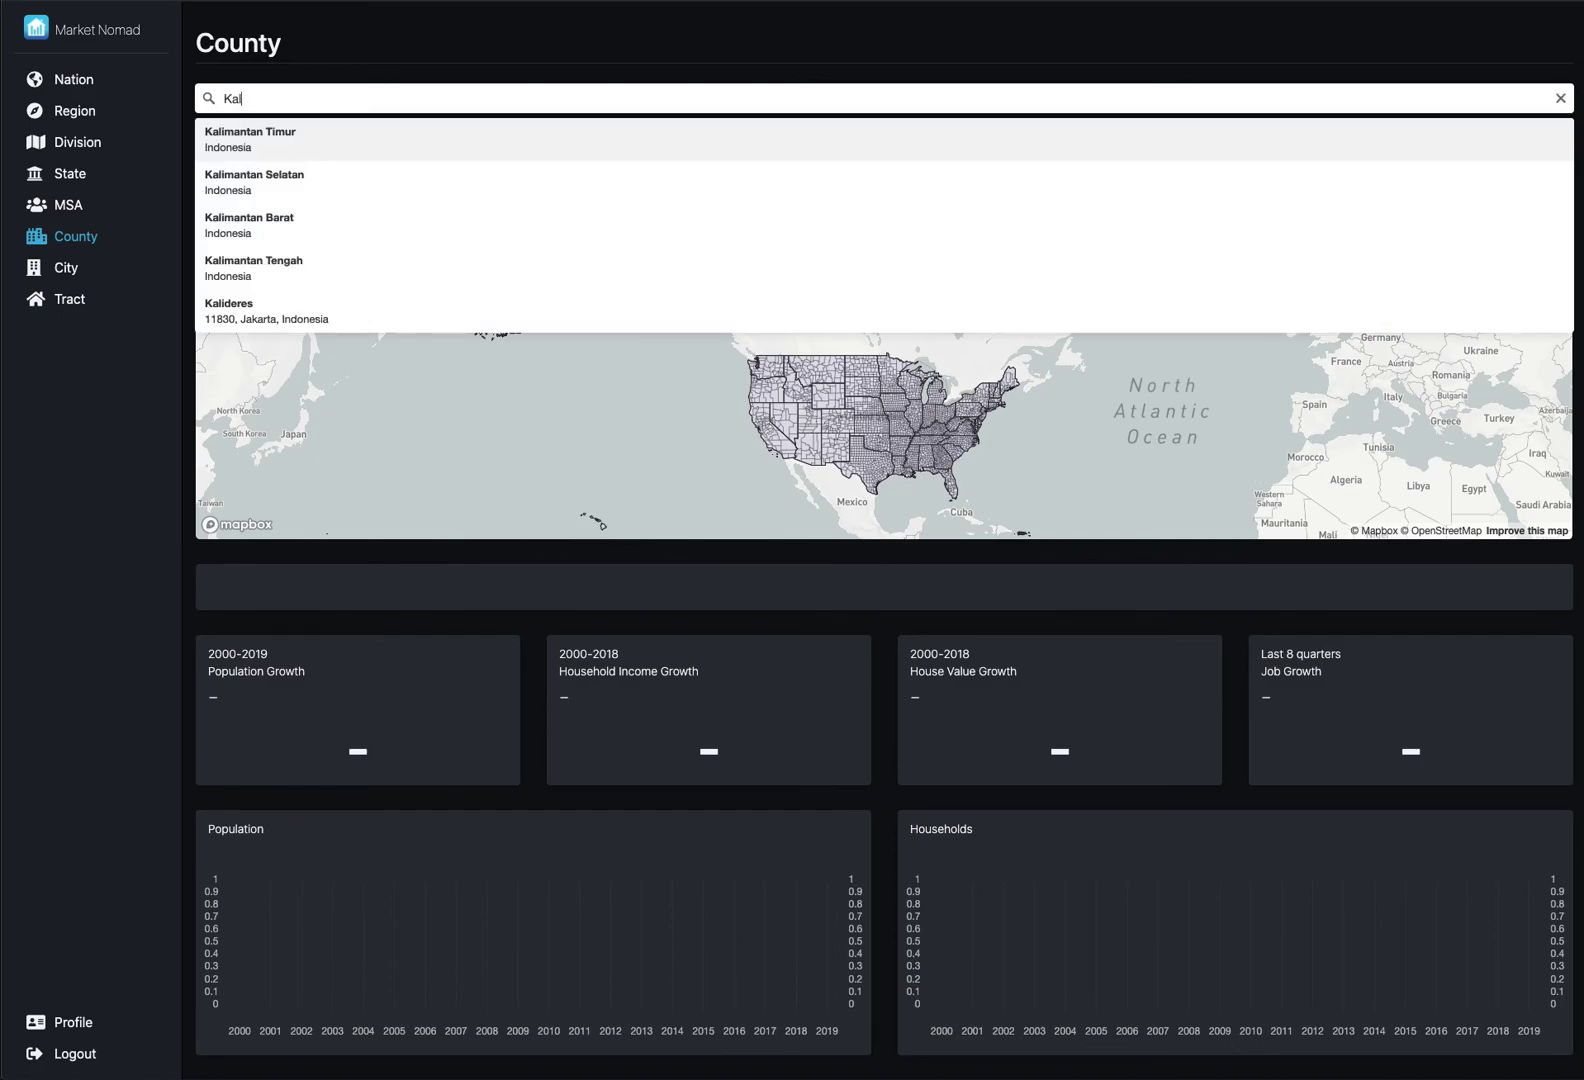
{"action": "type", "text": "is"}
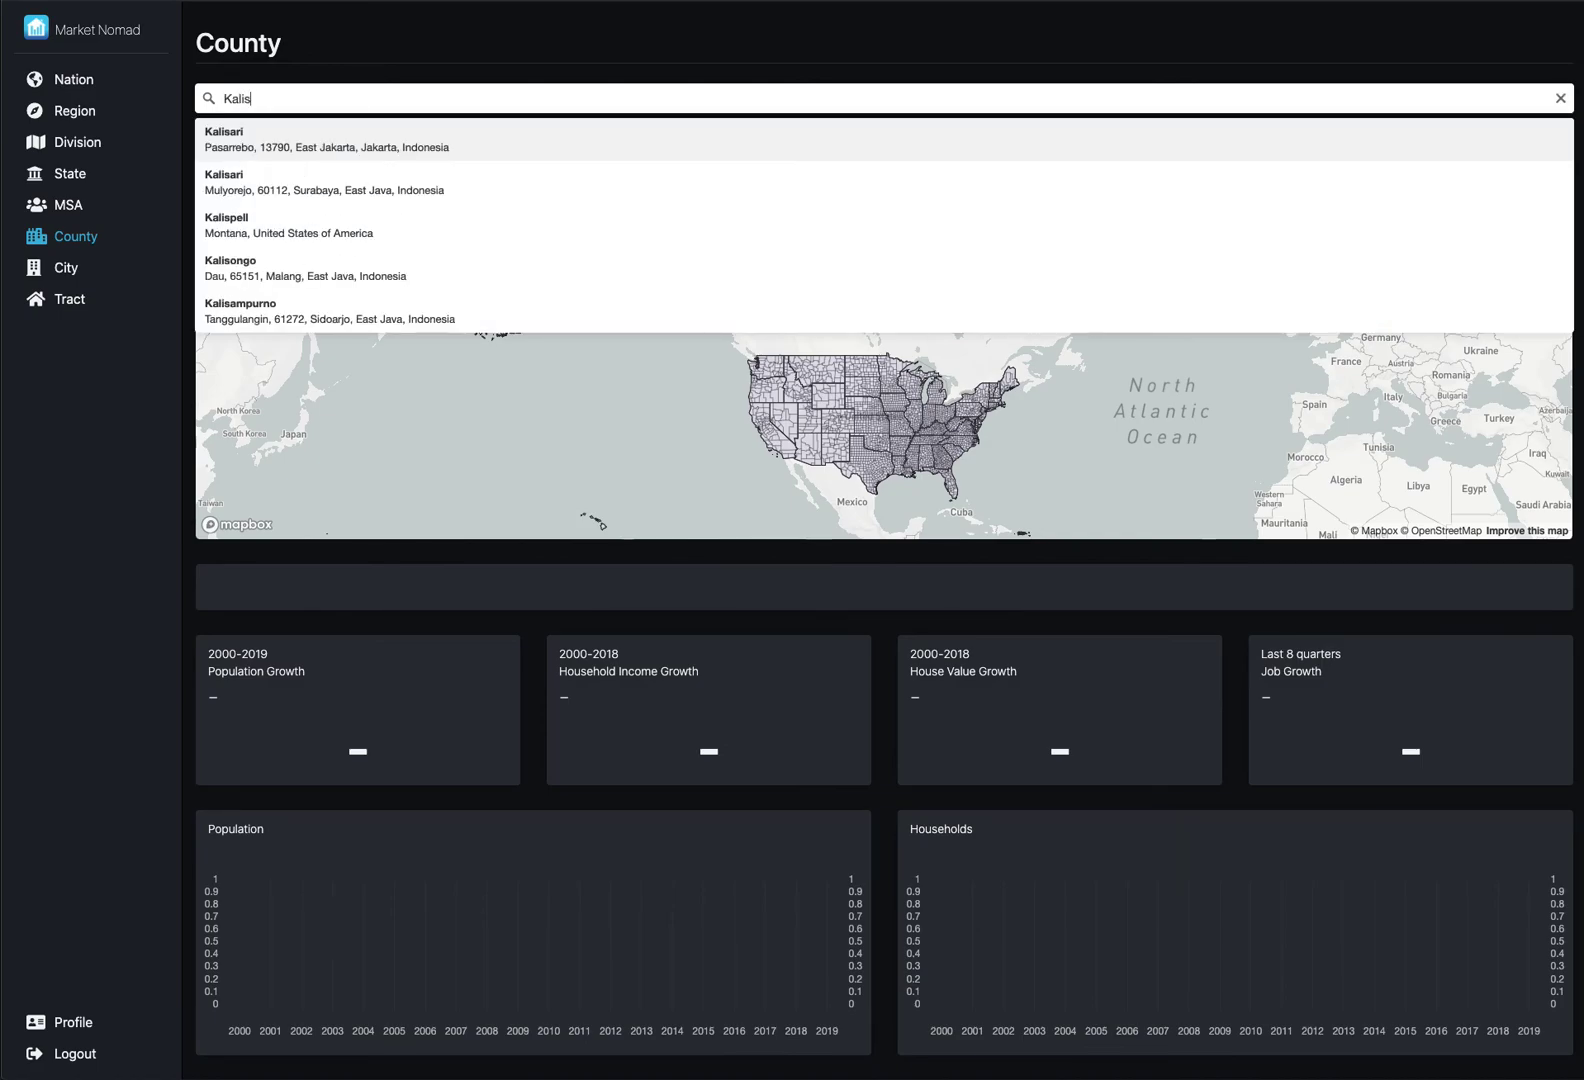
{"action": "type", "text": "pell"}
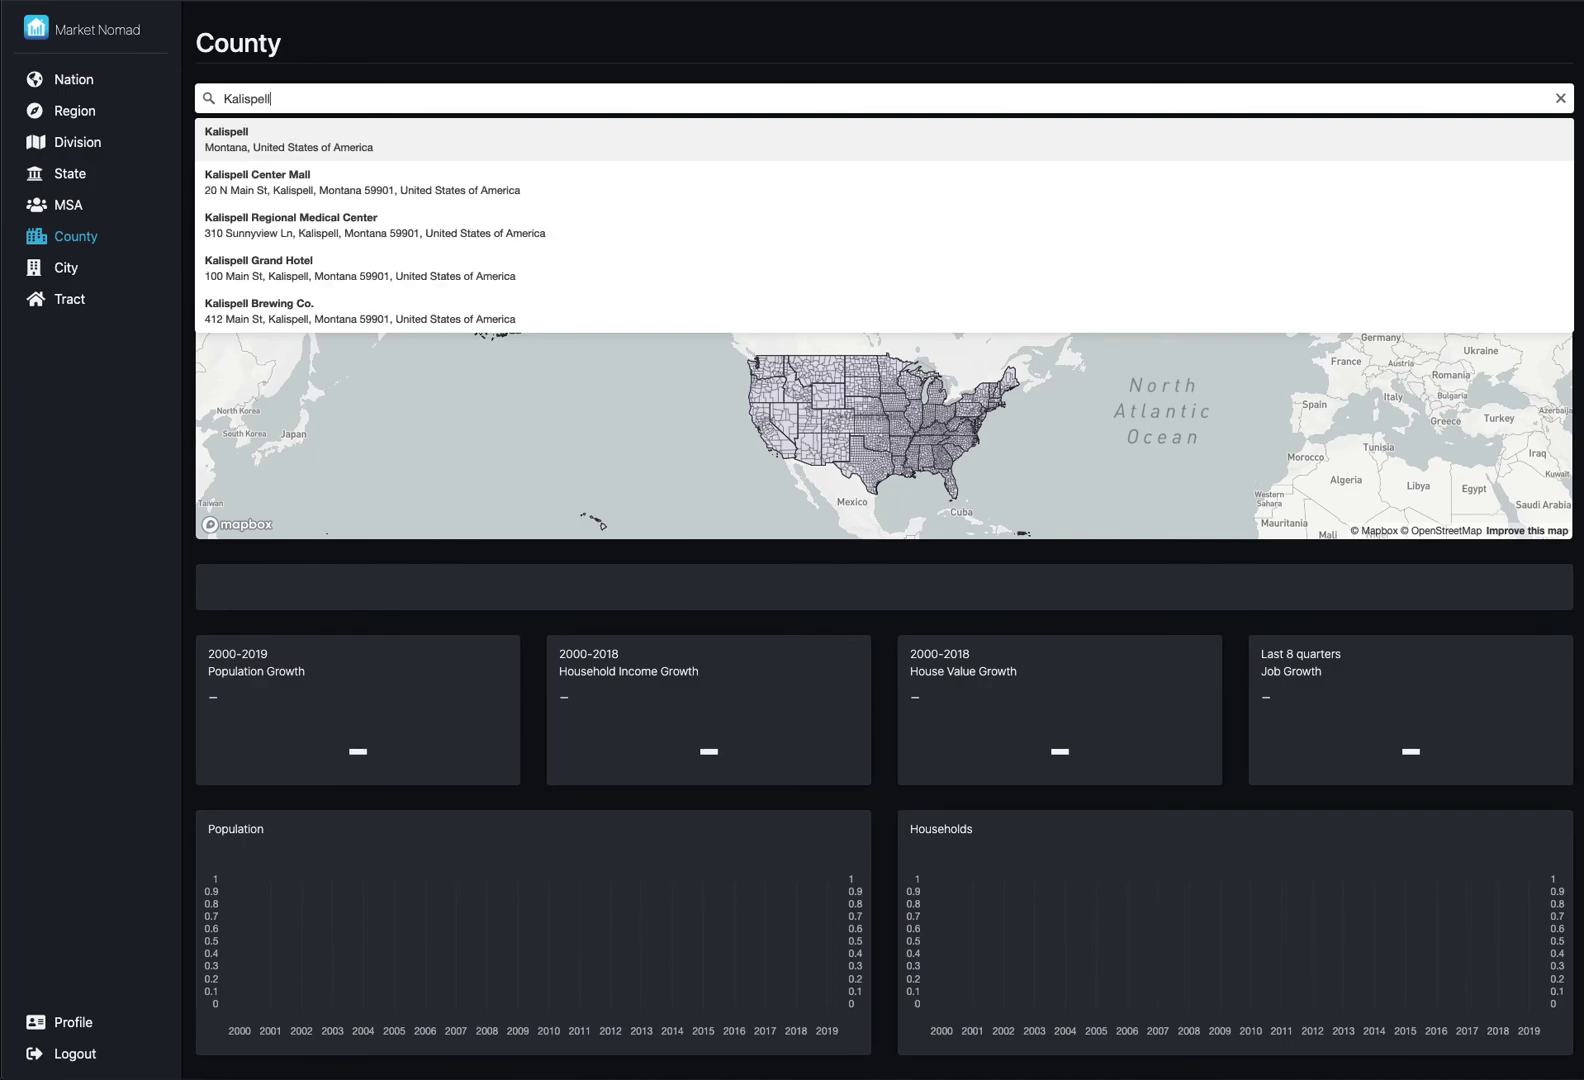
{"action": "left_click", "coordinate": [244, 138]}
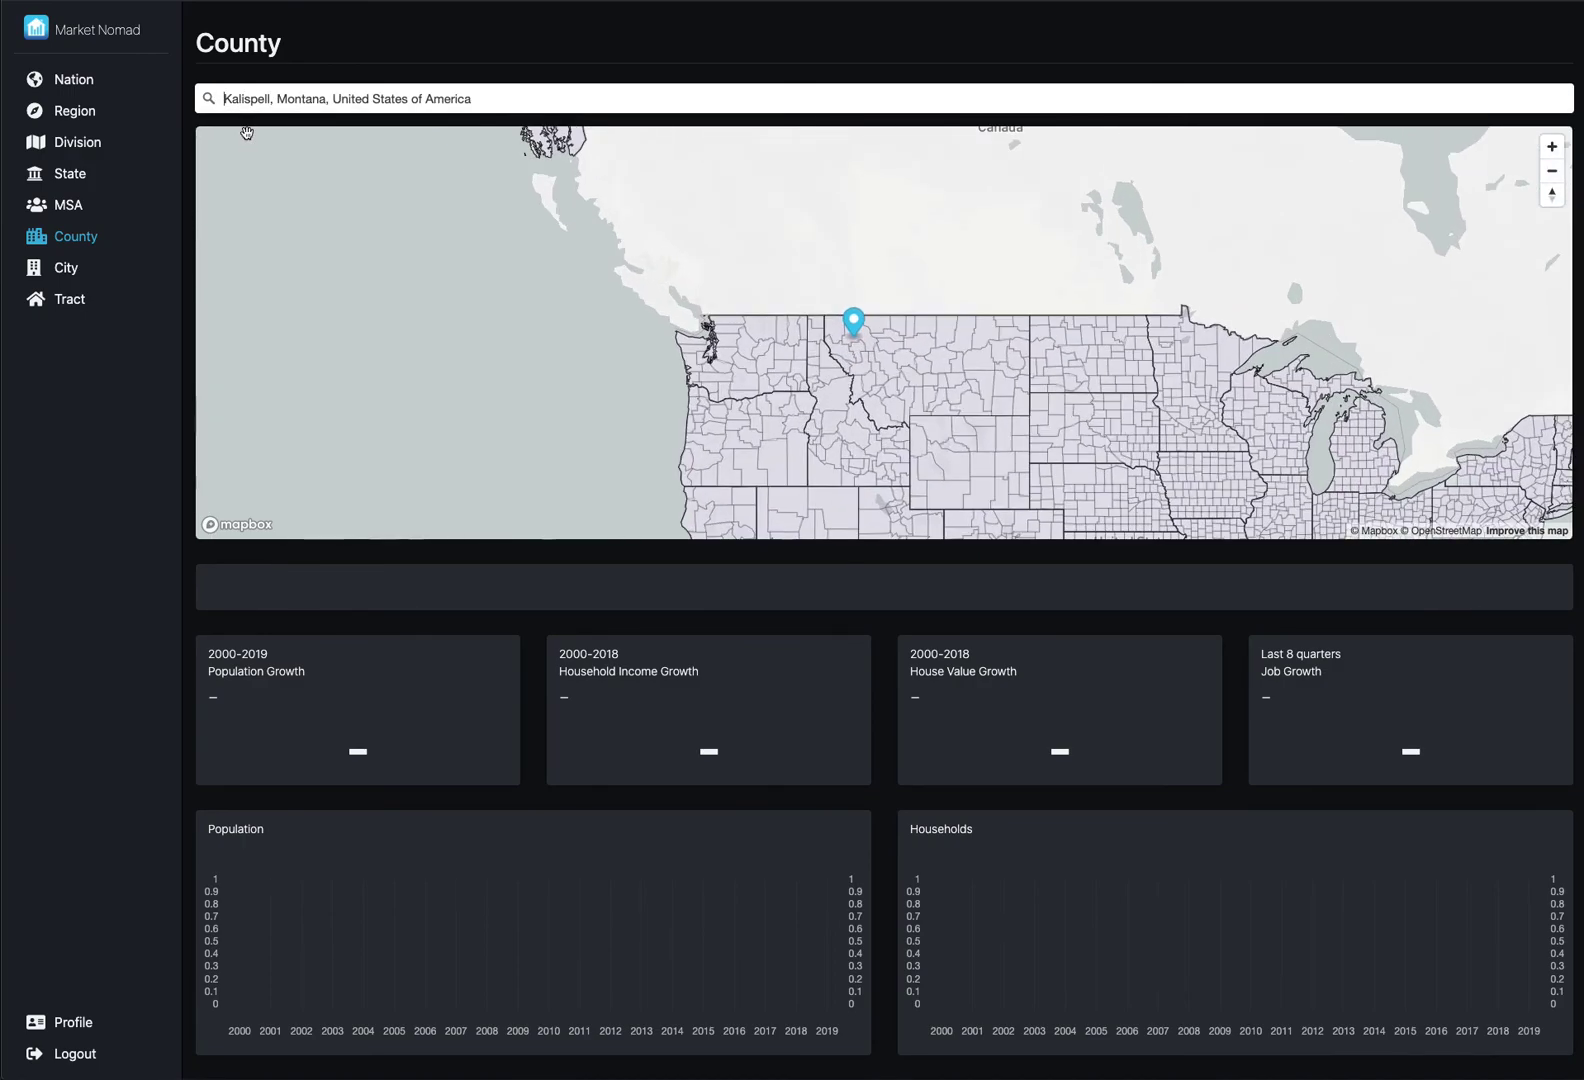
{"action": "left_click", "coordinate": [1552, 171]}
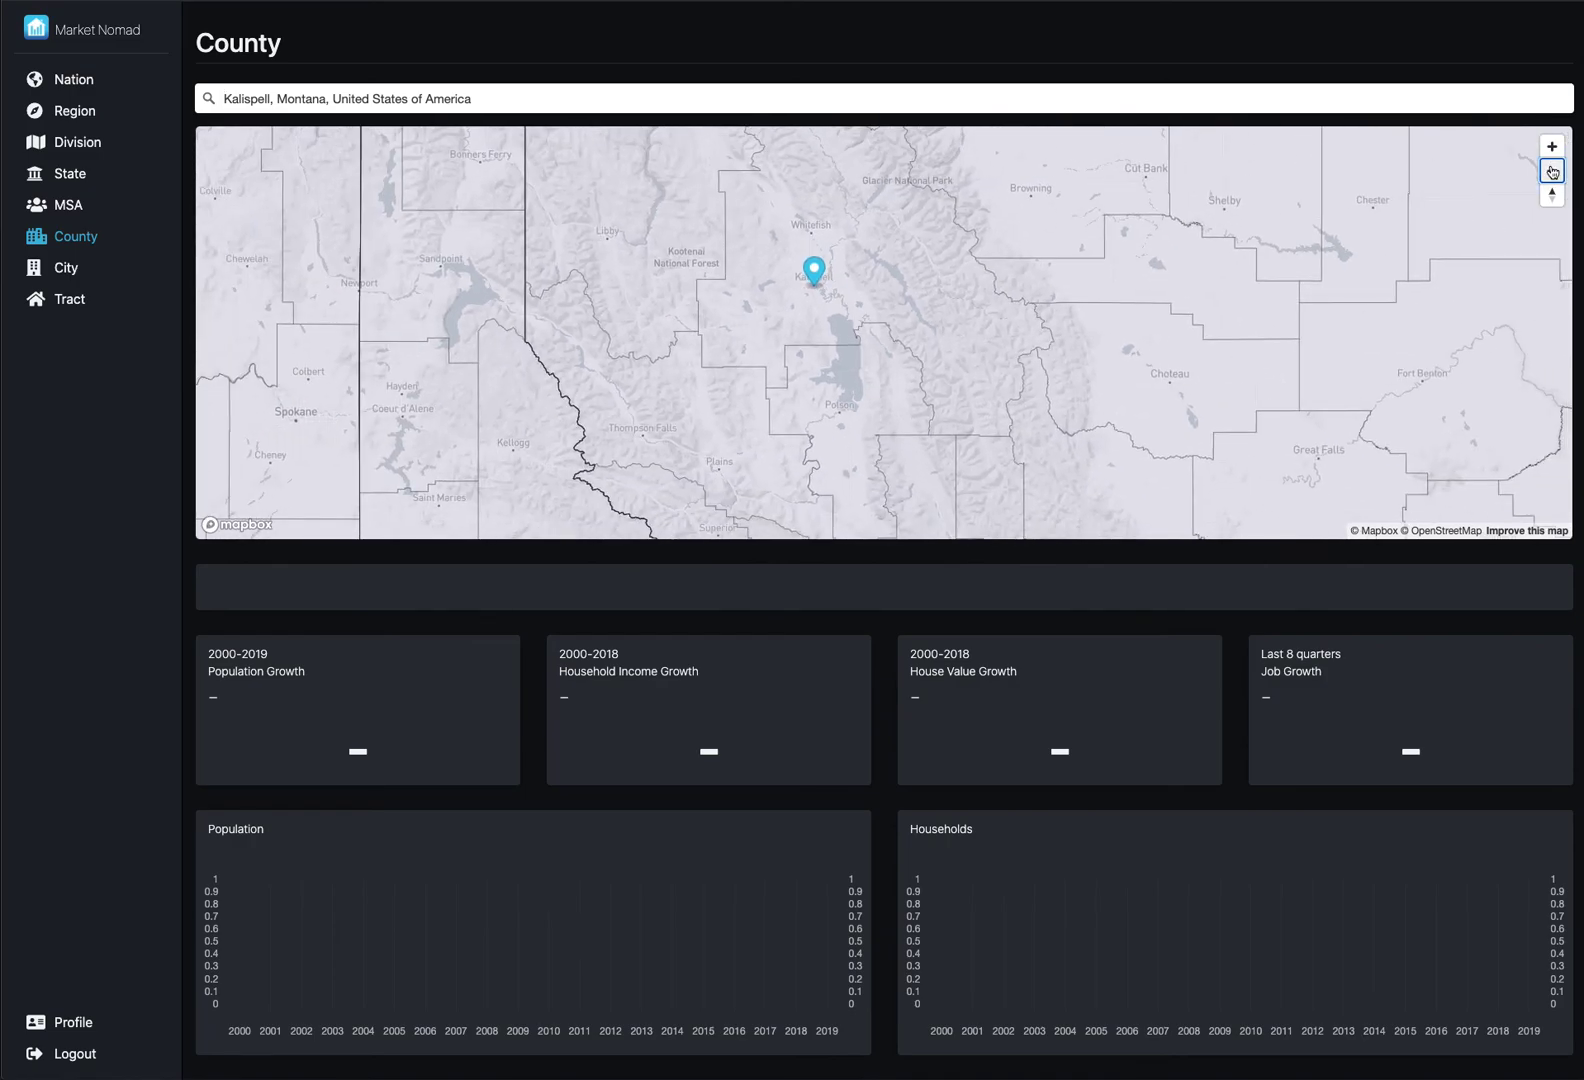
- Browse Lincoln, Sanders, Lake, Glacier and Pondera counties, then load Flathead County, Montana
{"action": "left_click", "coordinate": [664, 298]}
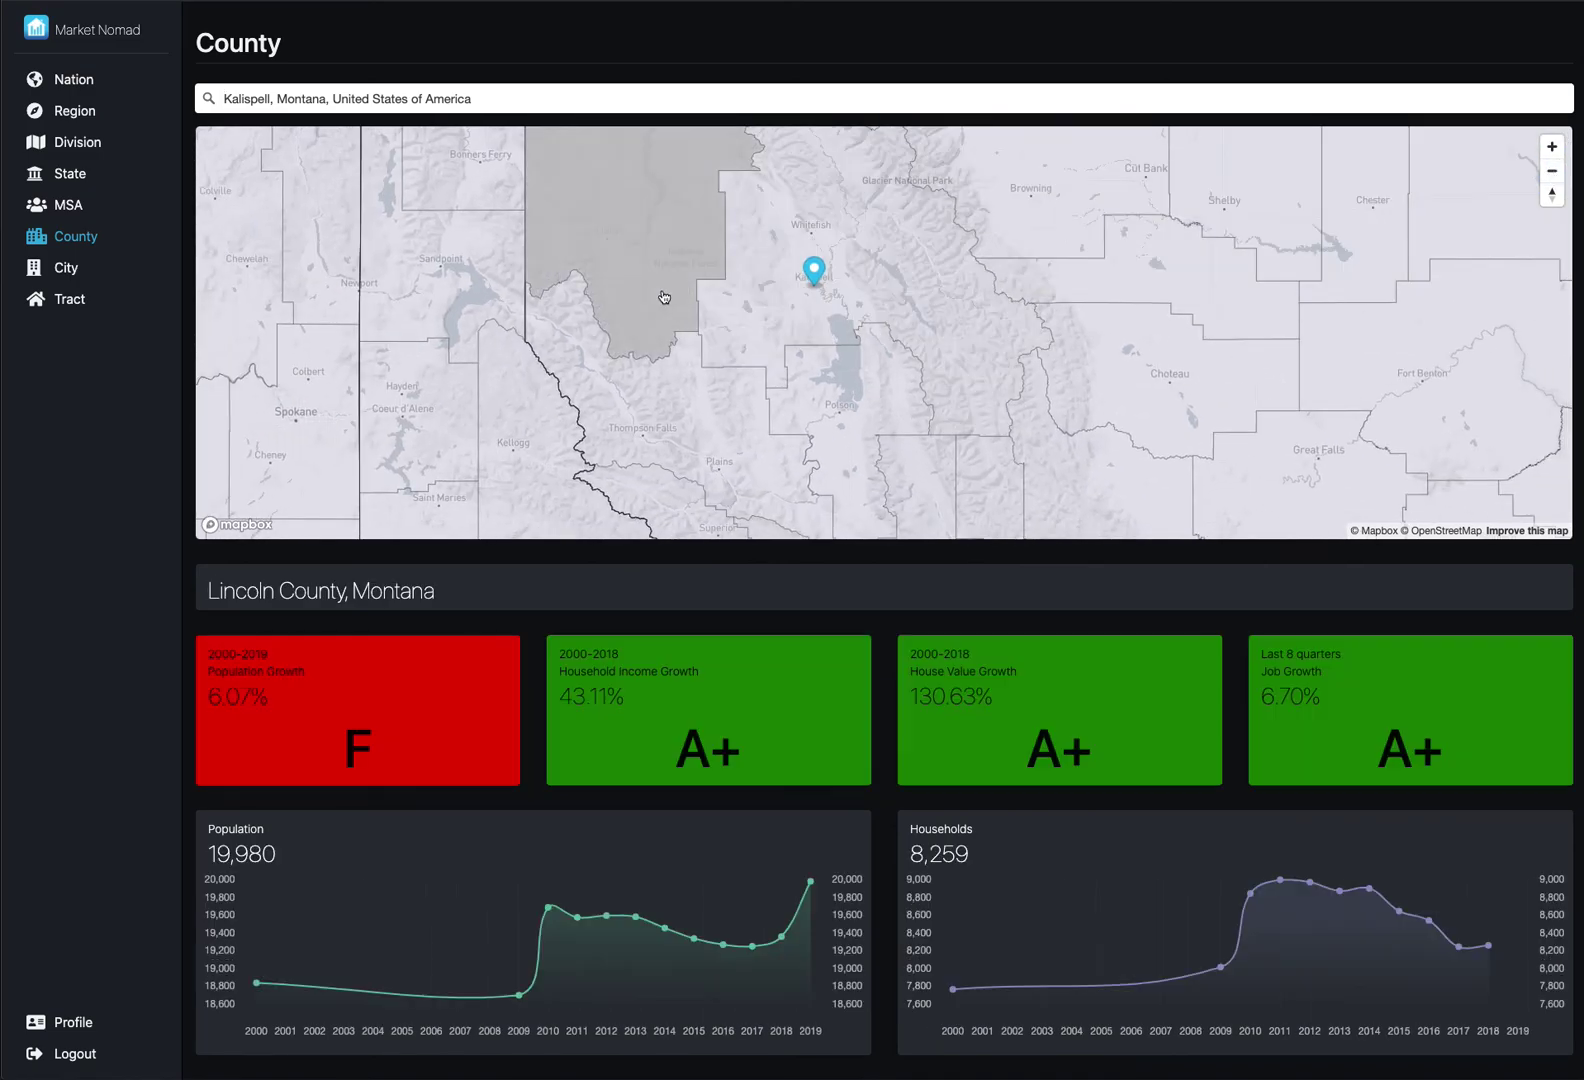
{"action": "left_click", "coordinate": [675, 417]}
{"action": "left_click", "coordinate": [840, 376]}
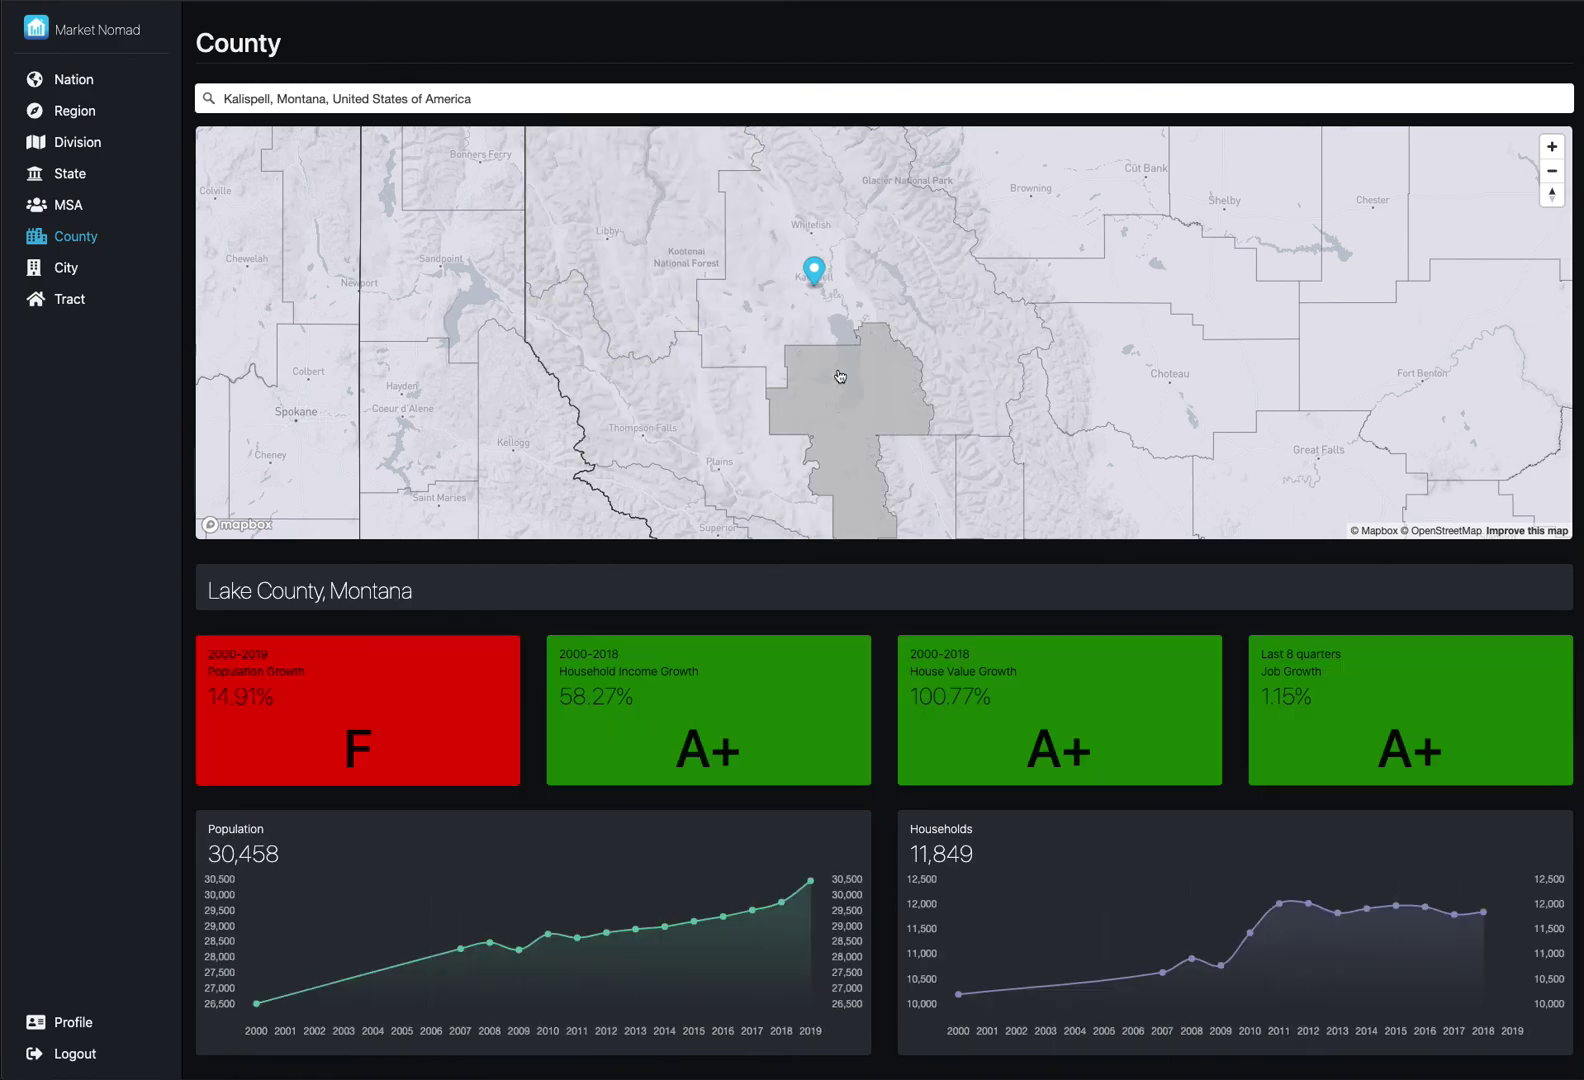
{"action": "left_click", "coordinate": [1066, 282]}
{"action": "left_click", "coordinate": [1068, 284]}
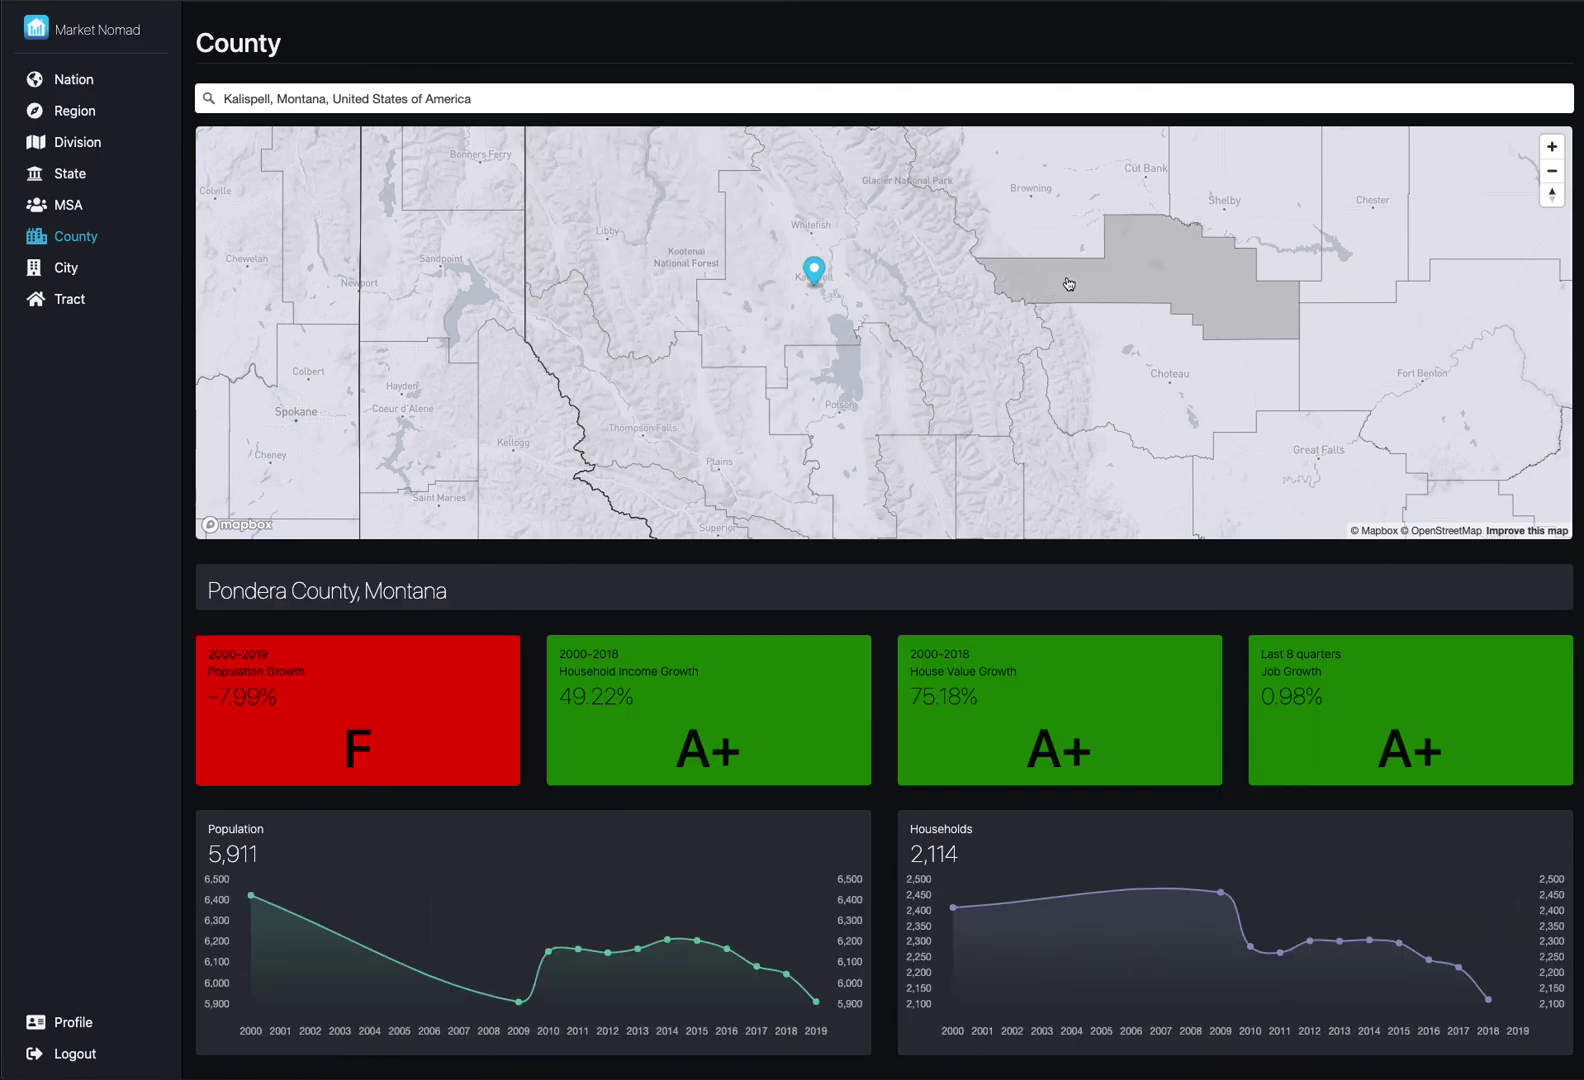
{"action": "left_click", "coordinate": [945, 311]}
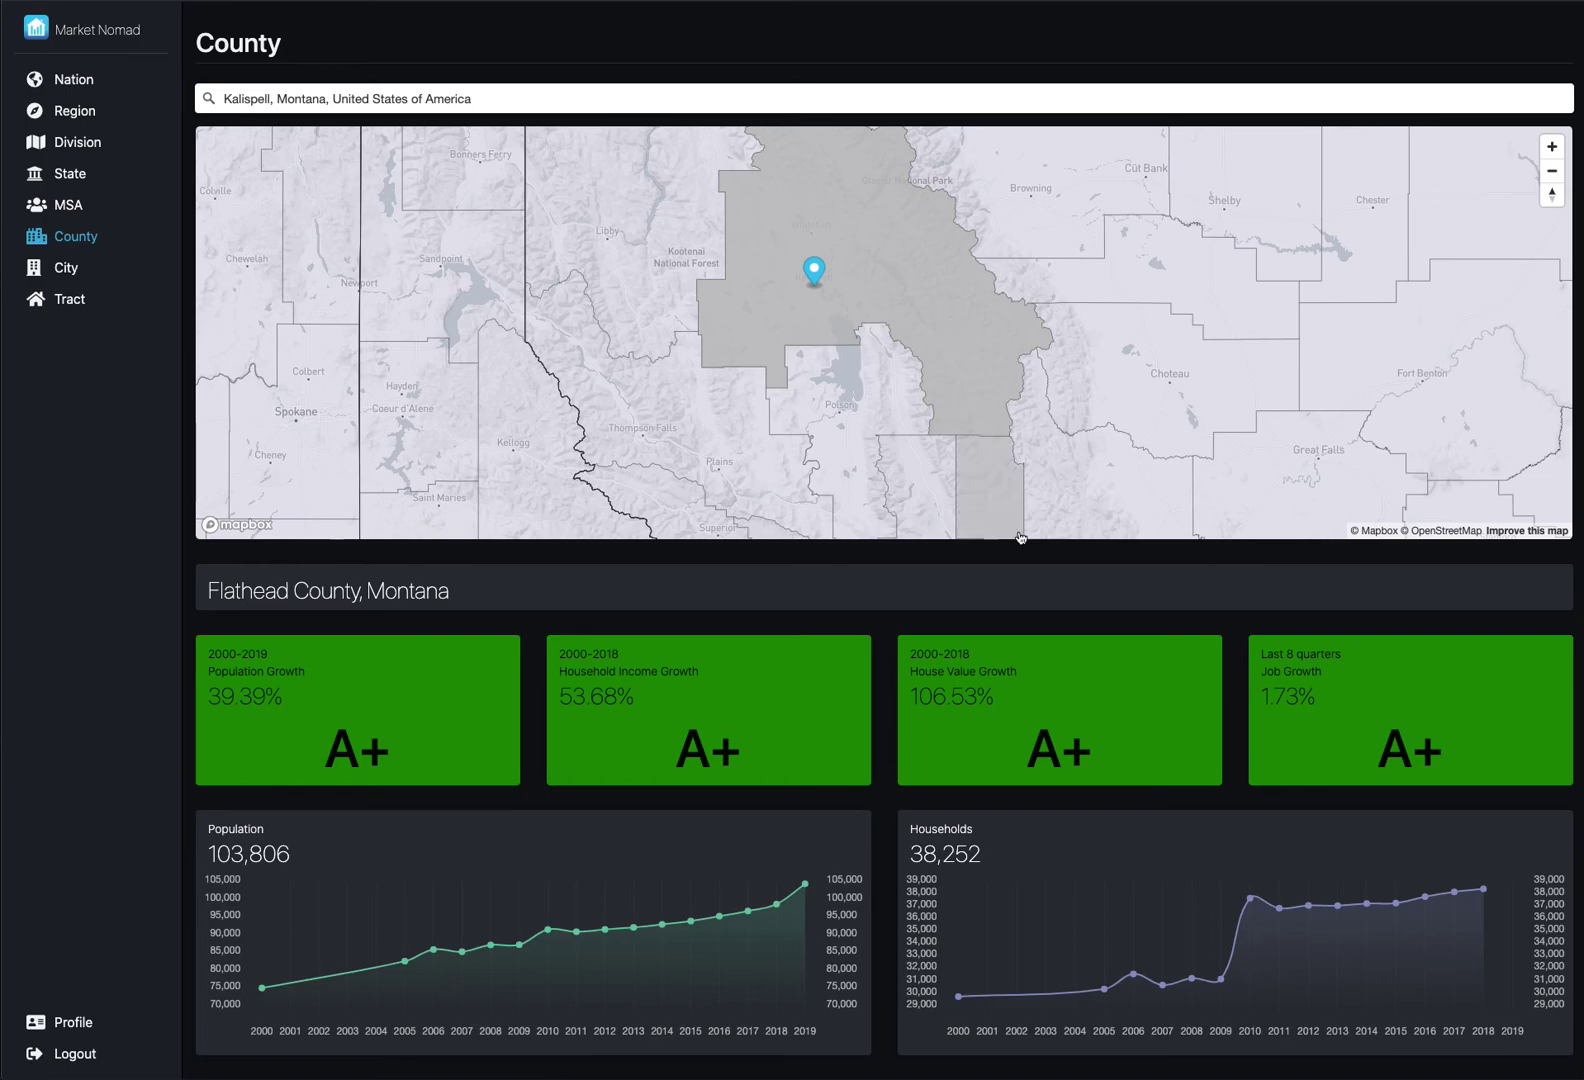
{"action": "scroll", "coordinate": [1169, 656], "scroll_direction": "down", "scroll_amount": 2}
{"action": "scroll", "coordinate": [1169, 660], "scroll_direction": "down", "scroll_amount": 3}
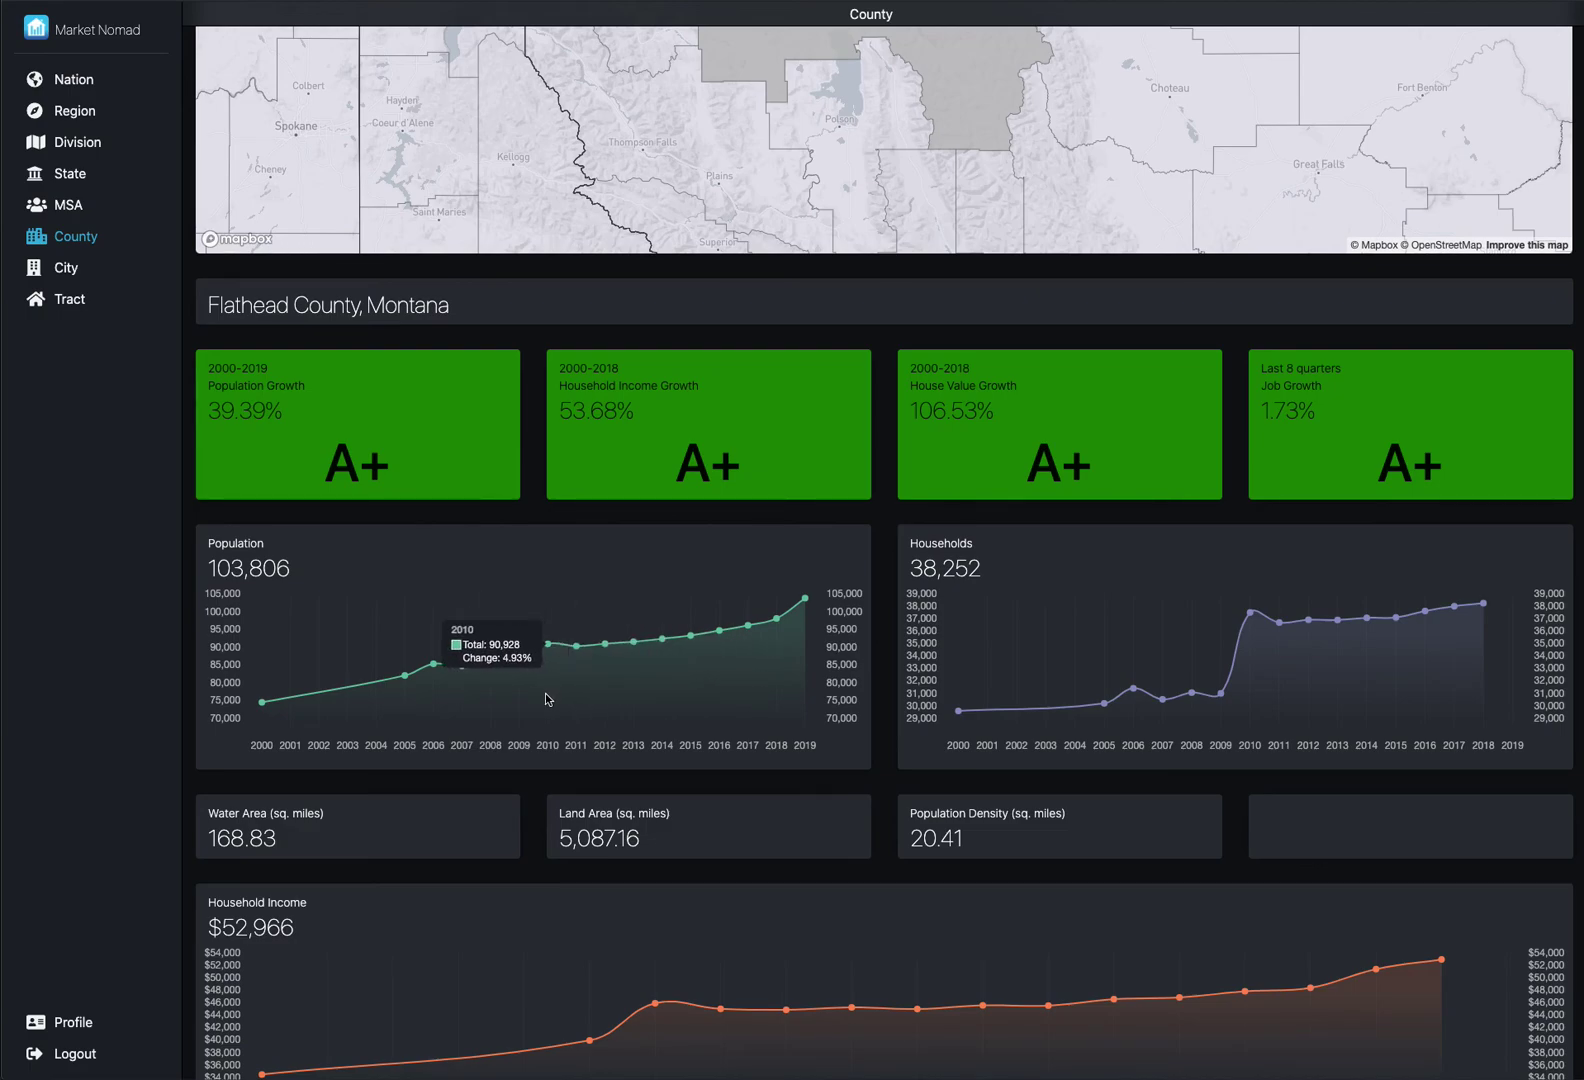
{"action": "scroll", "coordinate": [950, 695], "scroll_direction": "down", "scroll_amount": 3}
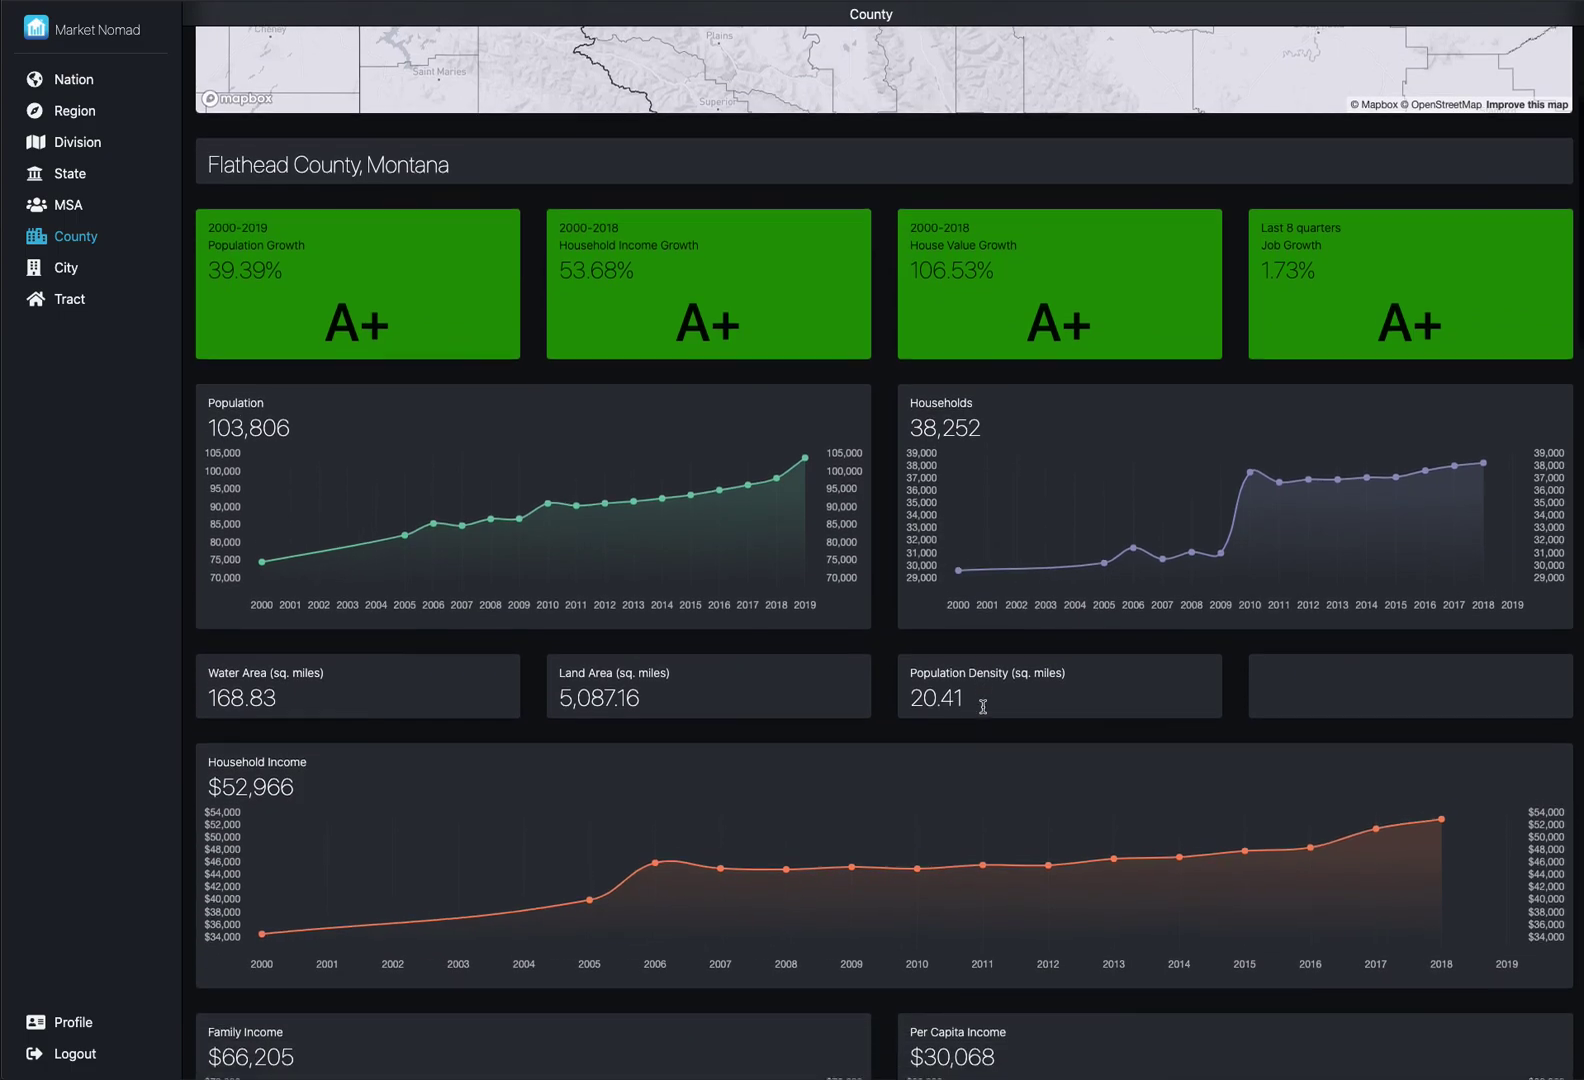
{"action": "scroll", "coordinate": [979, 709], "scroll_direction": "down", "scroll_amount": 2}
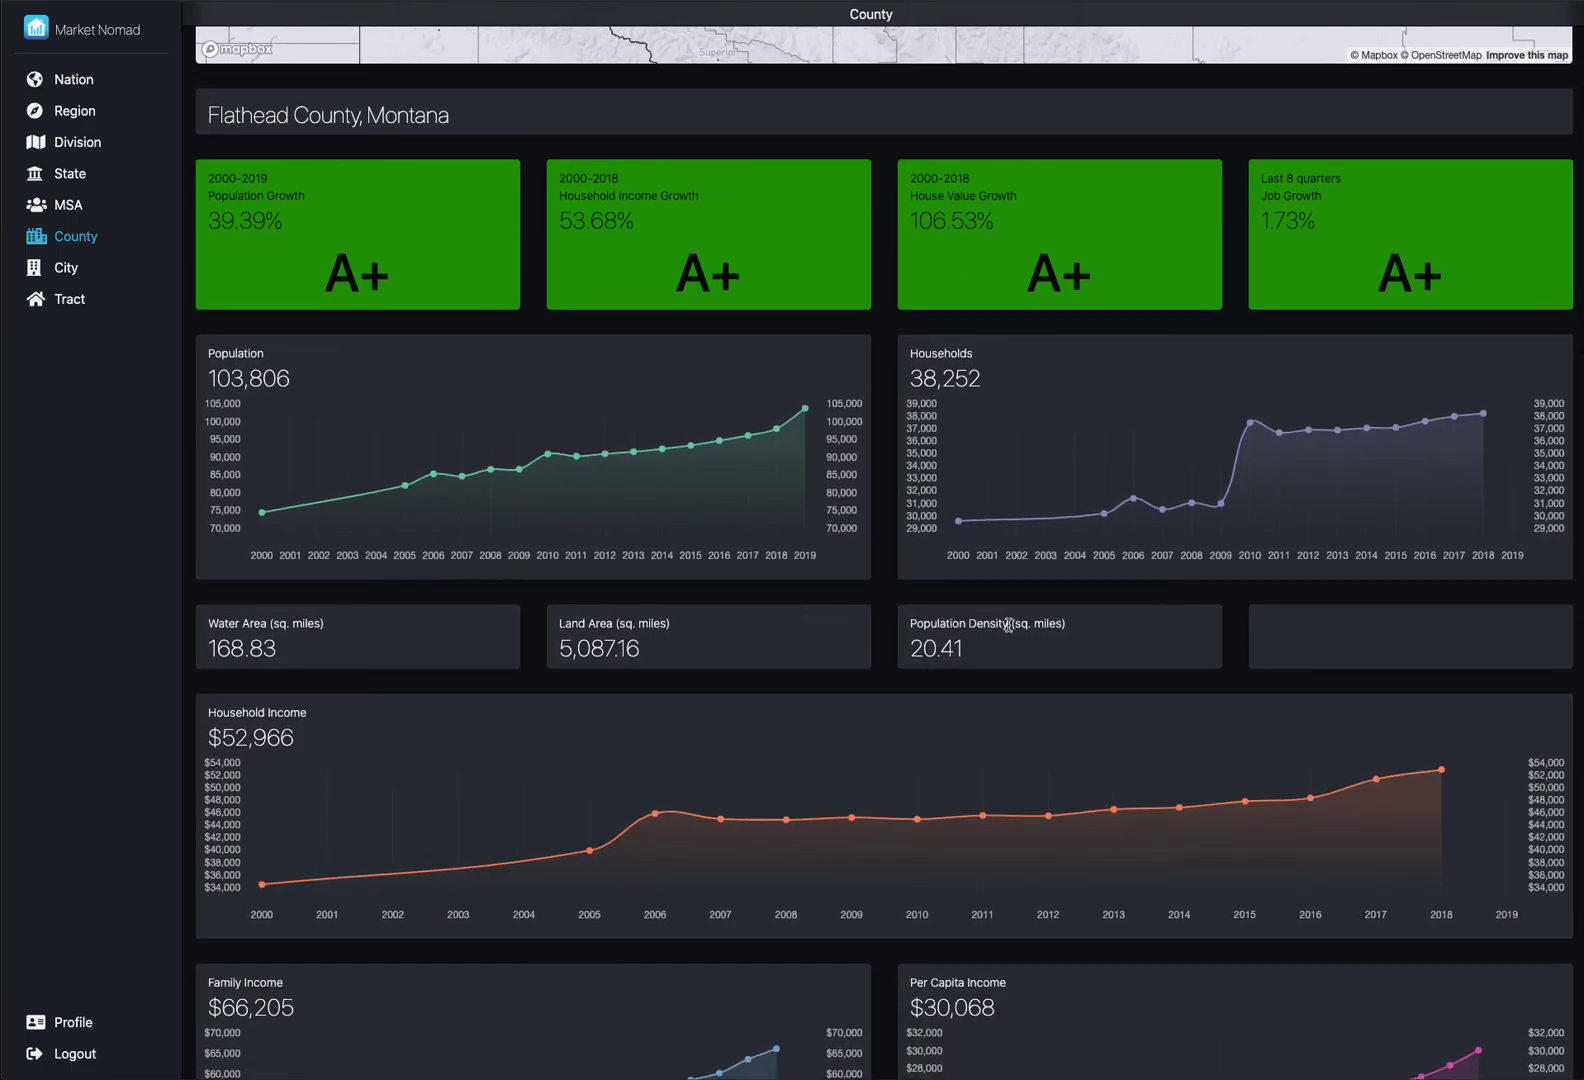
{"action": "scroll", "coordinate": [1008, 625], "scroll_direction": "down", "scroll_amount": 1}
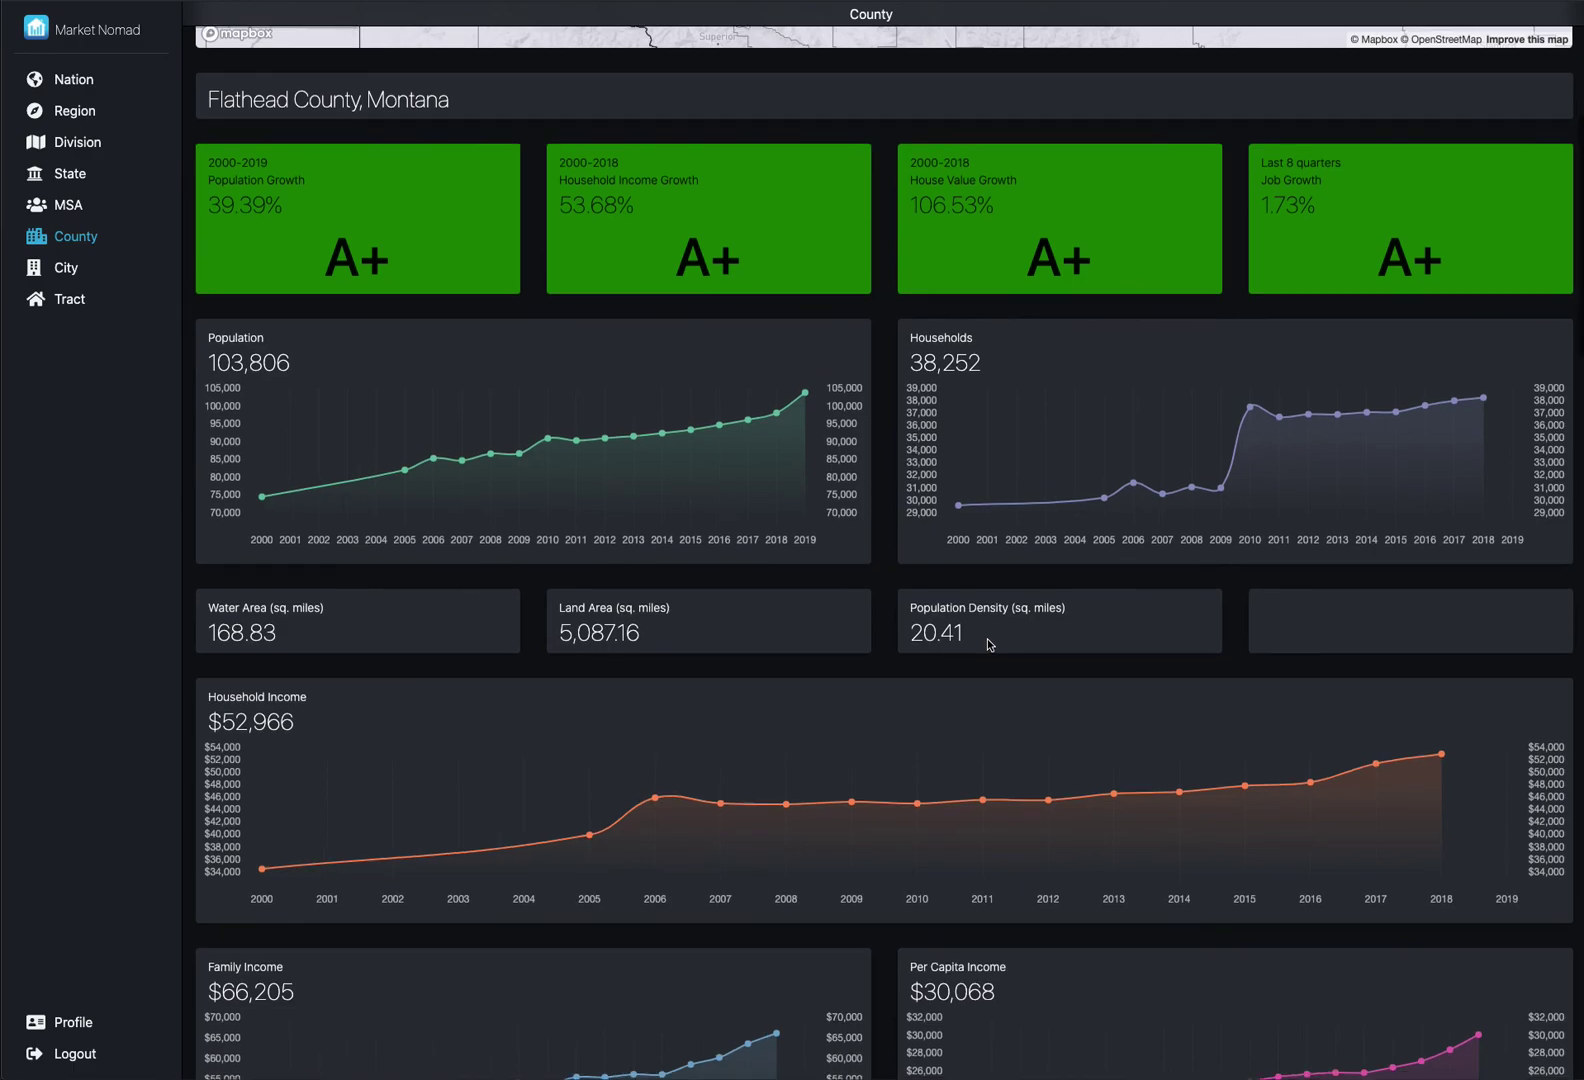
{"action": "scroll", "coordinate": [990, 644], "scroll_direction": "down", "scroll_amount": 3}
{"action": "scroll", "coordinate": [990, 644], "scroll_direction": "down", "scroll_amount": 1}
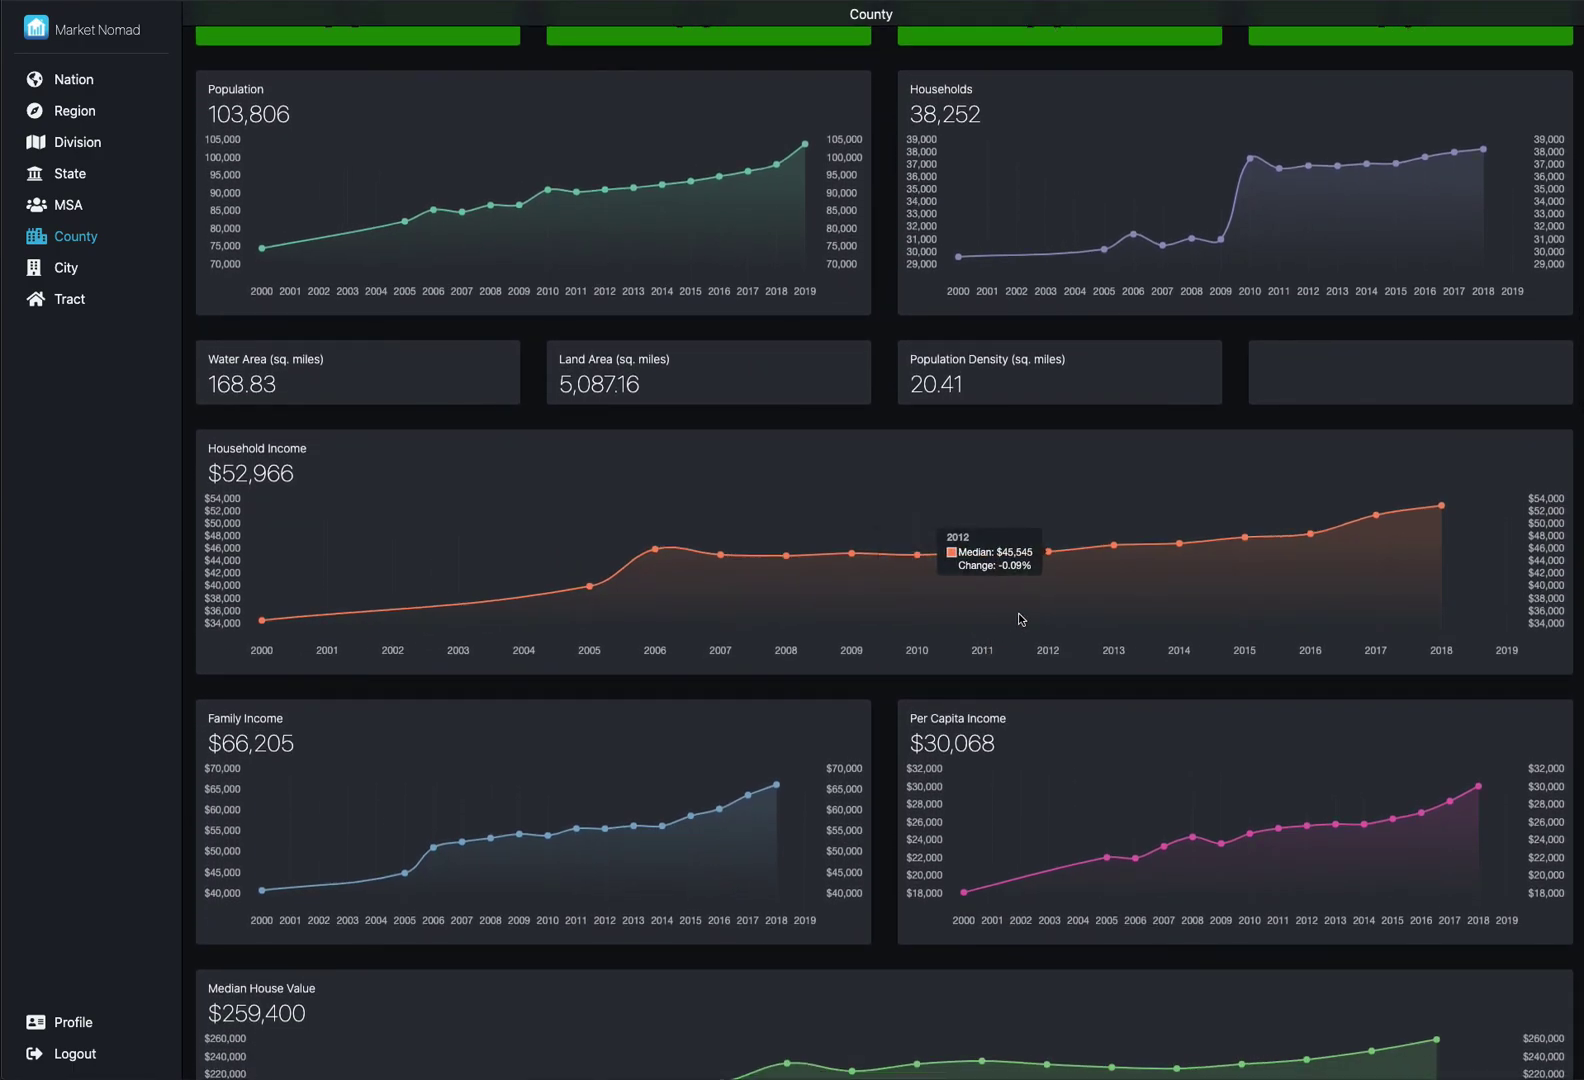
{"action": "scroll", "coordinate": [1018, 619], "scroll_direction": "down", "scroll_amount": 1}
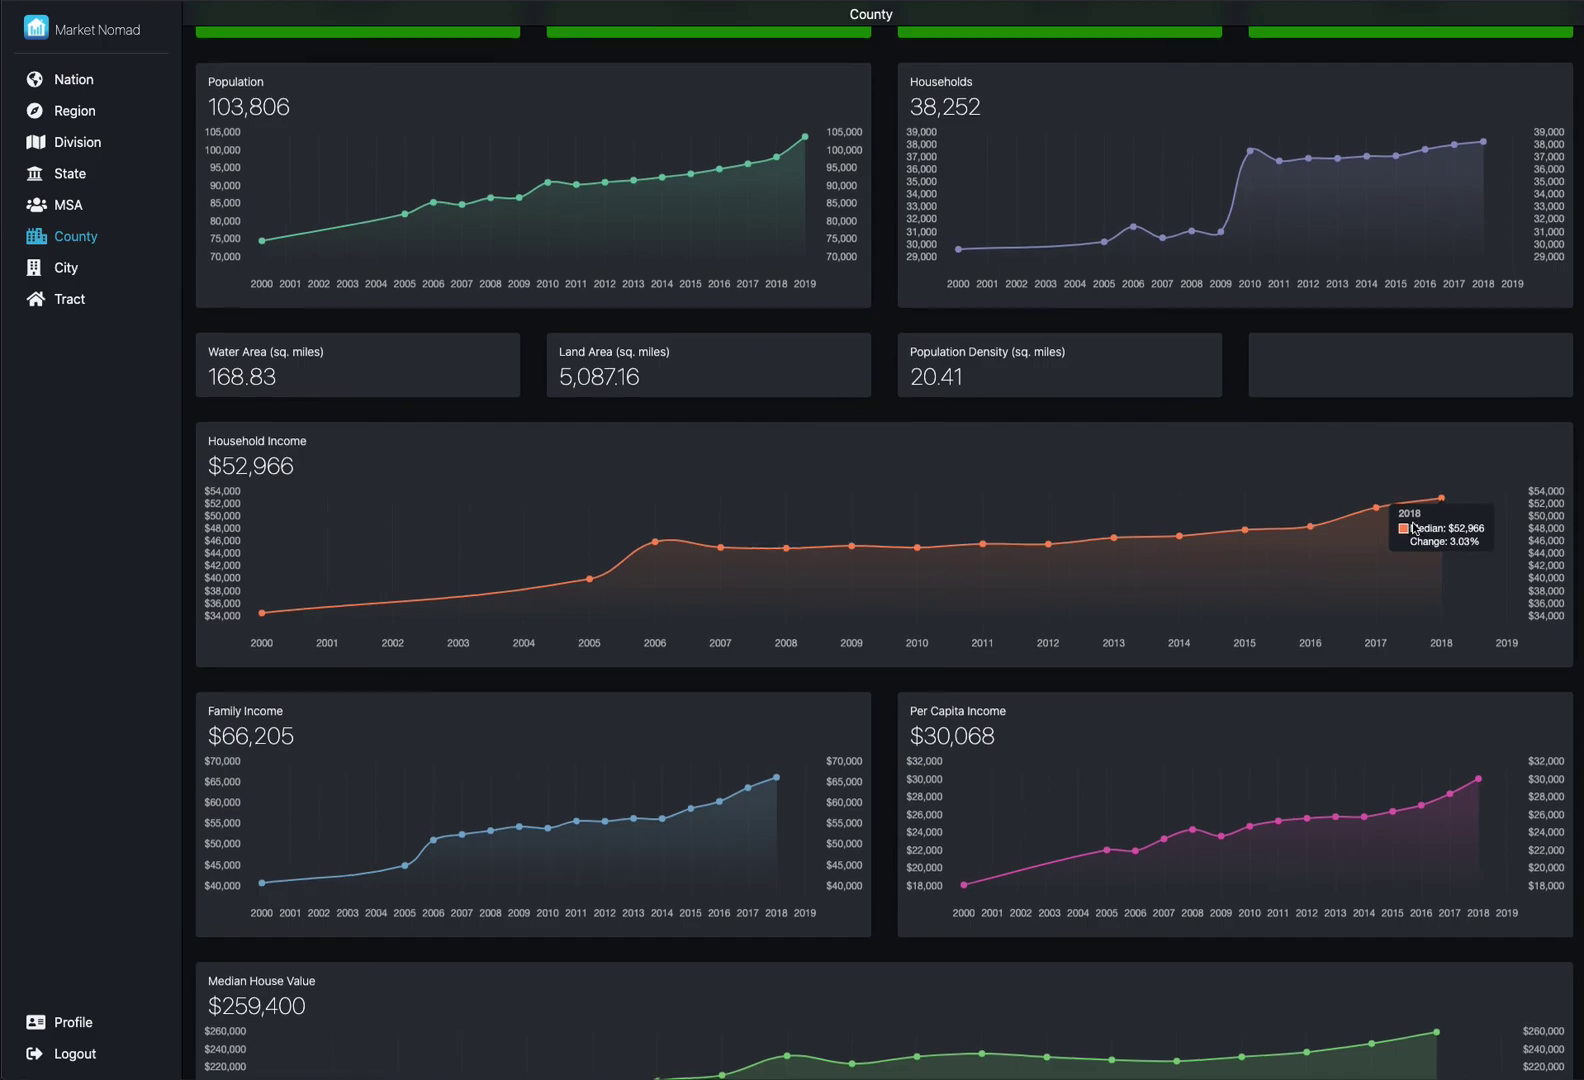
{"action": "scroll", "coordinate": [1414, 528], "scroll_direction": "down", "scroll_amount": 5}
{"action": "scroll", "coordinate": [1414, 528], "scroll_direction": "down", "scroll_amount": 3}
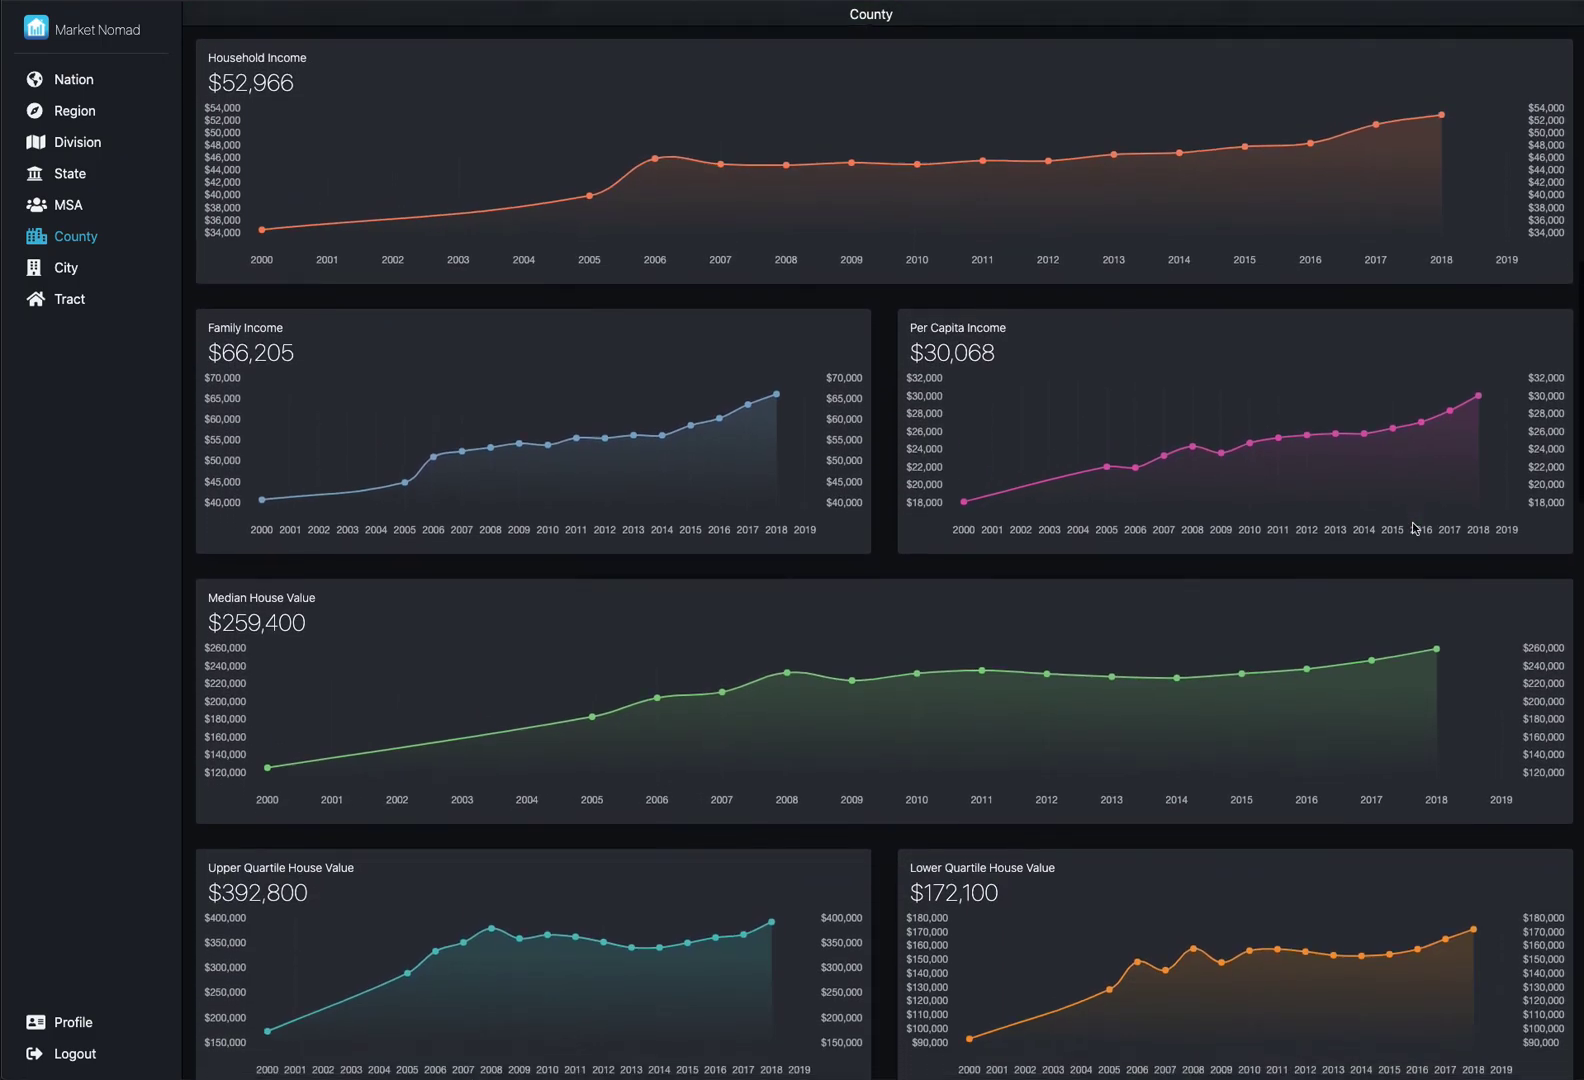
{"action": "scroll", "coordinate": [1415, 529], "scroll_direction": "down", "scroll_amount": 1}
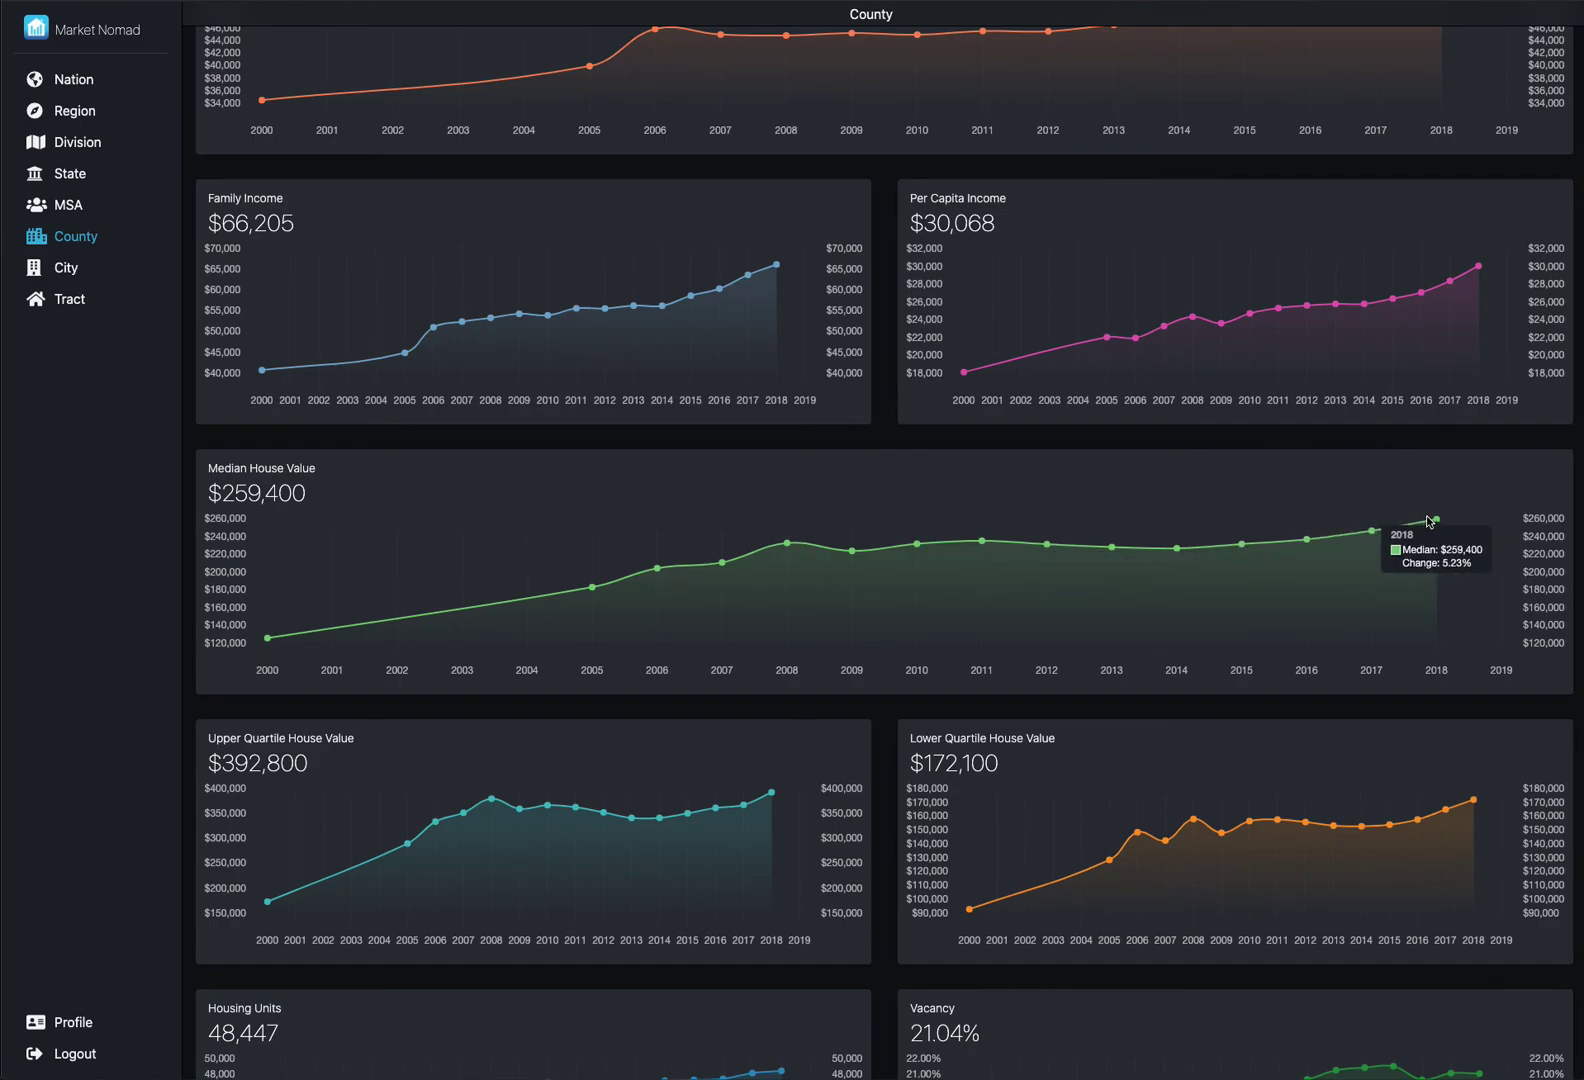
{"action": "scroll", "coordinate": [1430, 520], "scroll_direction": "down", "scroll_amount": 5}
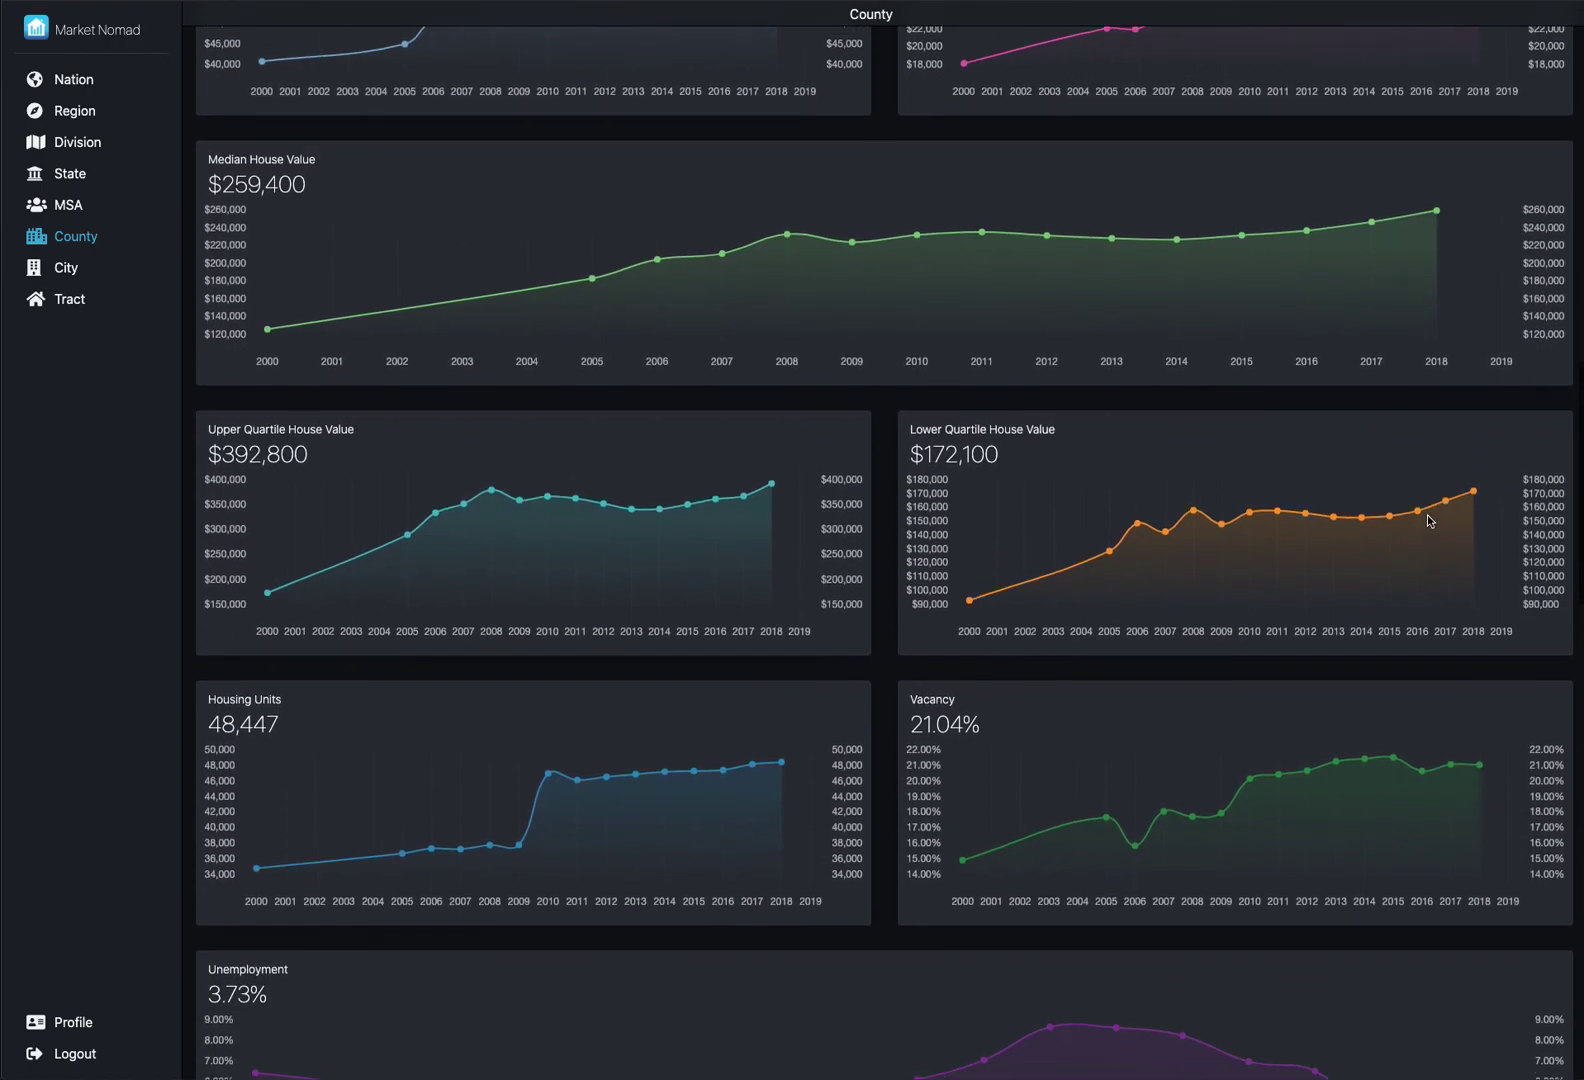
{"action": "scroll", "coordinate": [1430, 520], "scroll_direction": "down", "scroll_amount": 2}
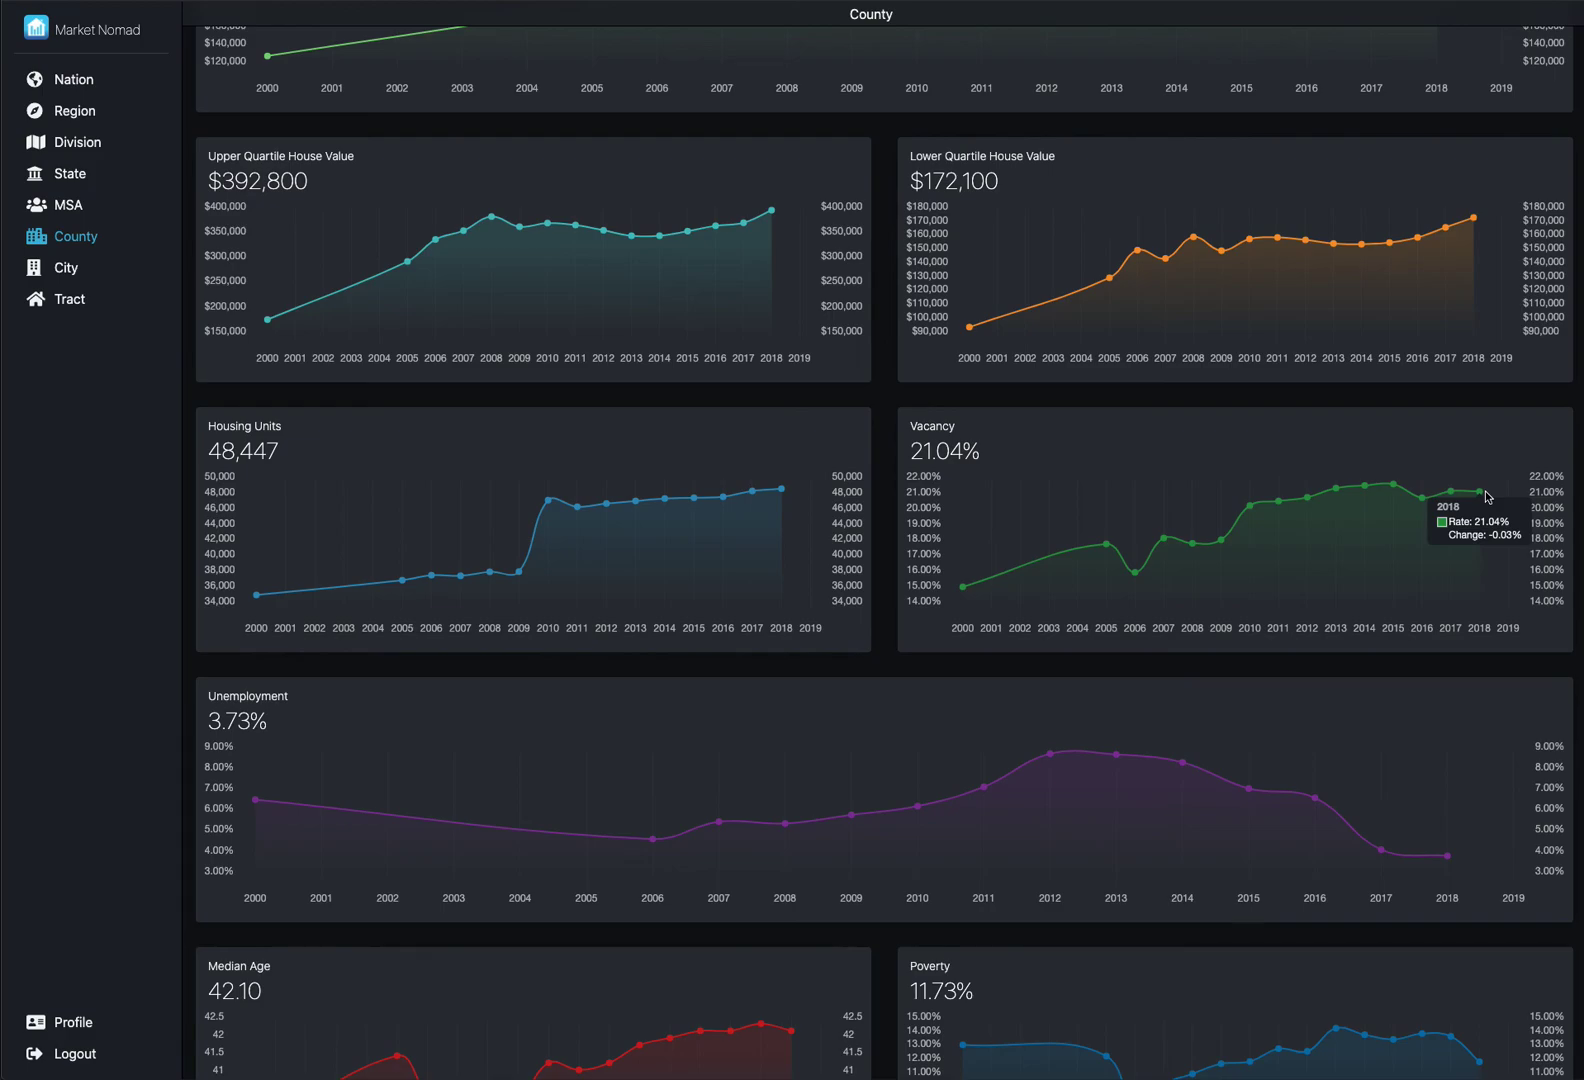
{"action": "scroll", "coordinate": [1487, 497], "scroll_direction": "down", "scroll_amount": 2}
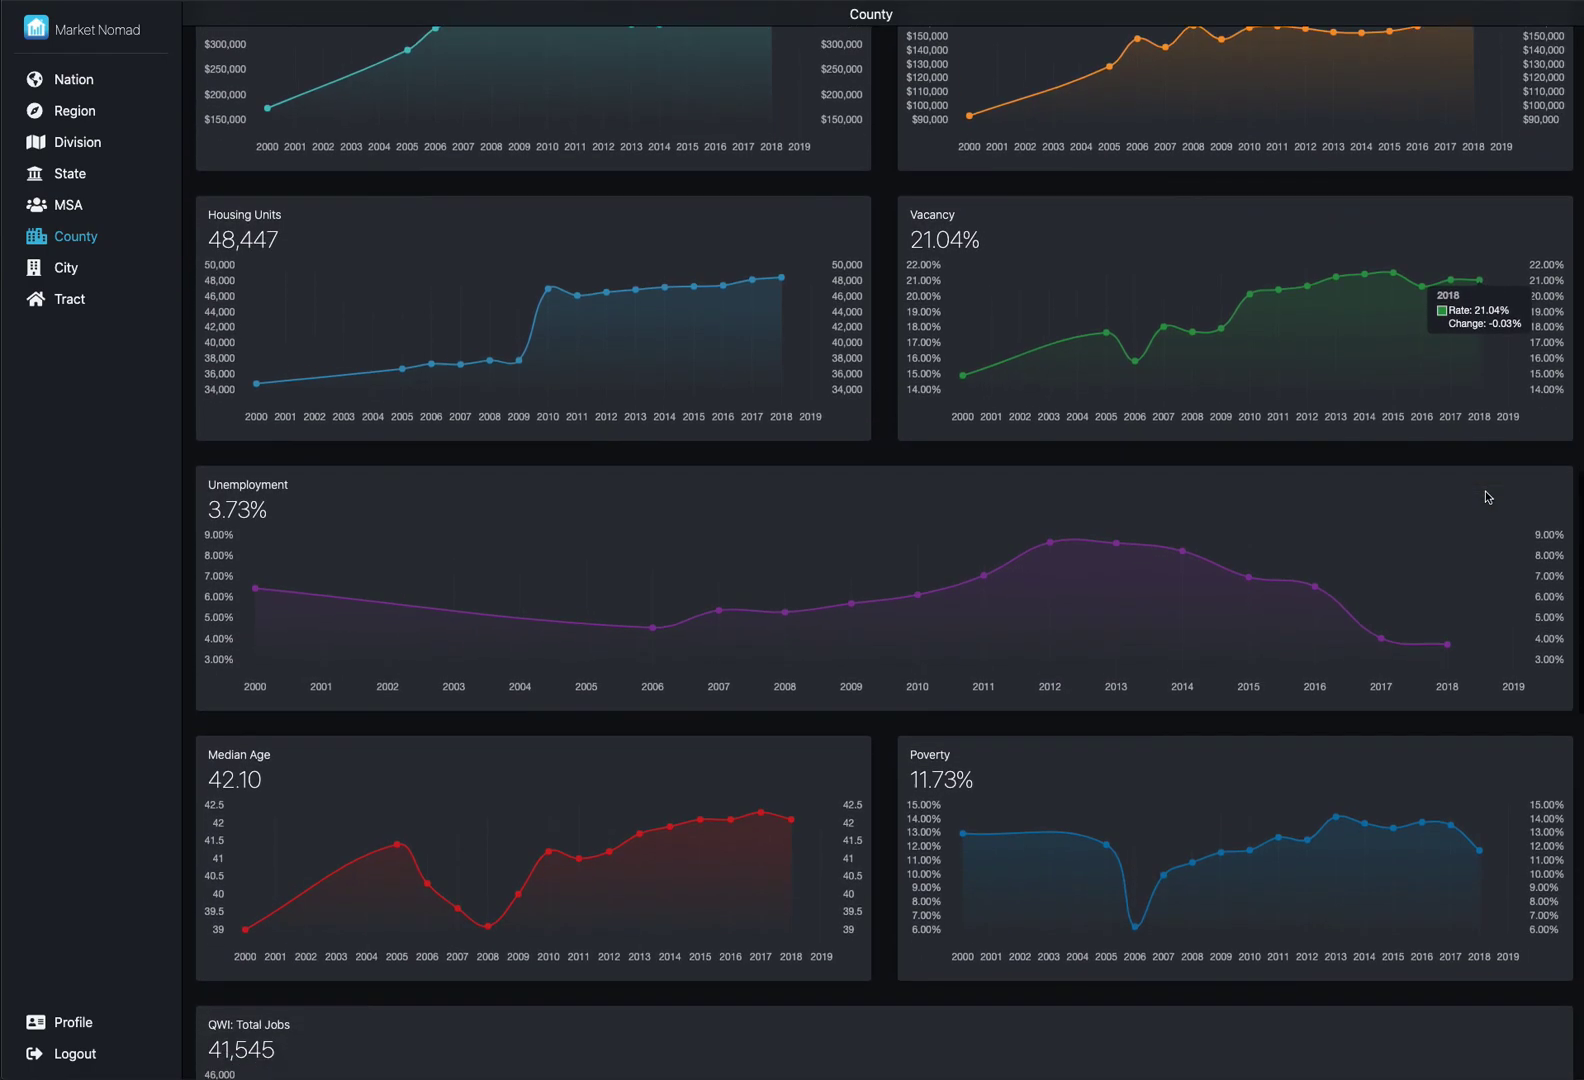
{"action": "scroll", "coordinate": [1487, 497], "scroll_direction": "down", "scroll_amount": 1}
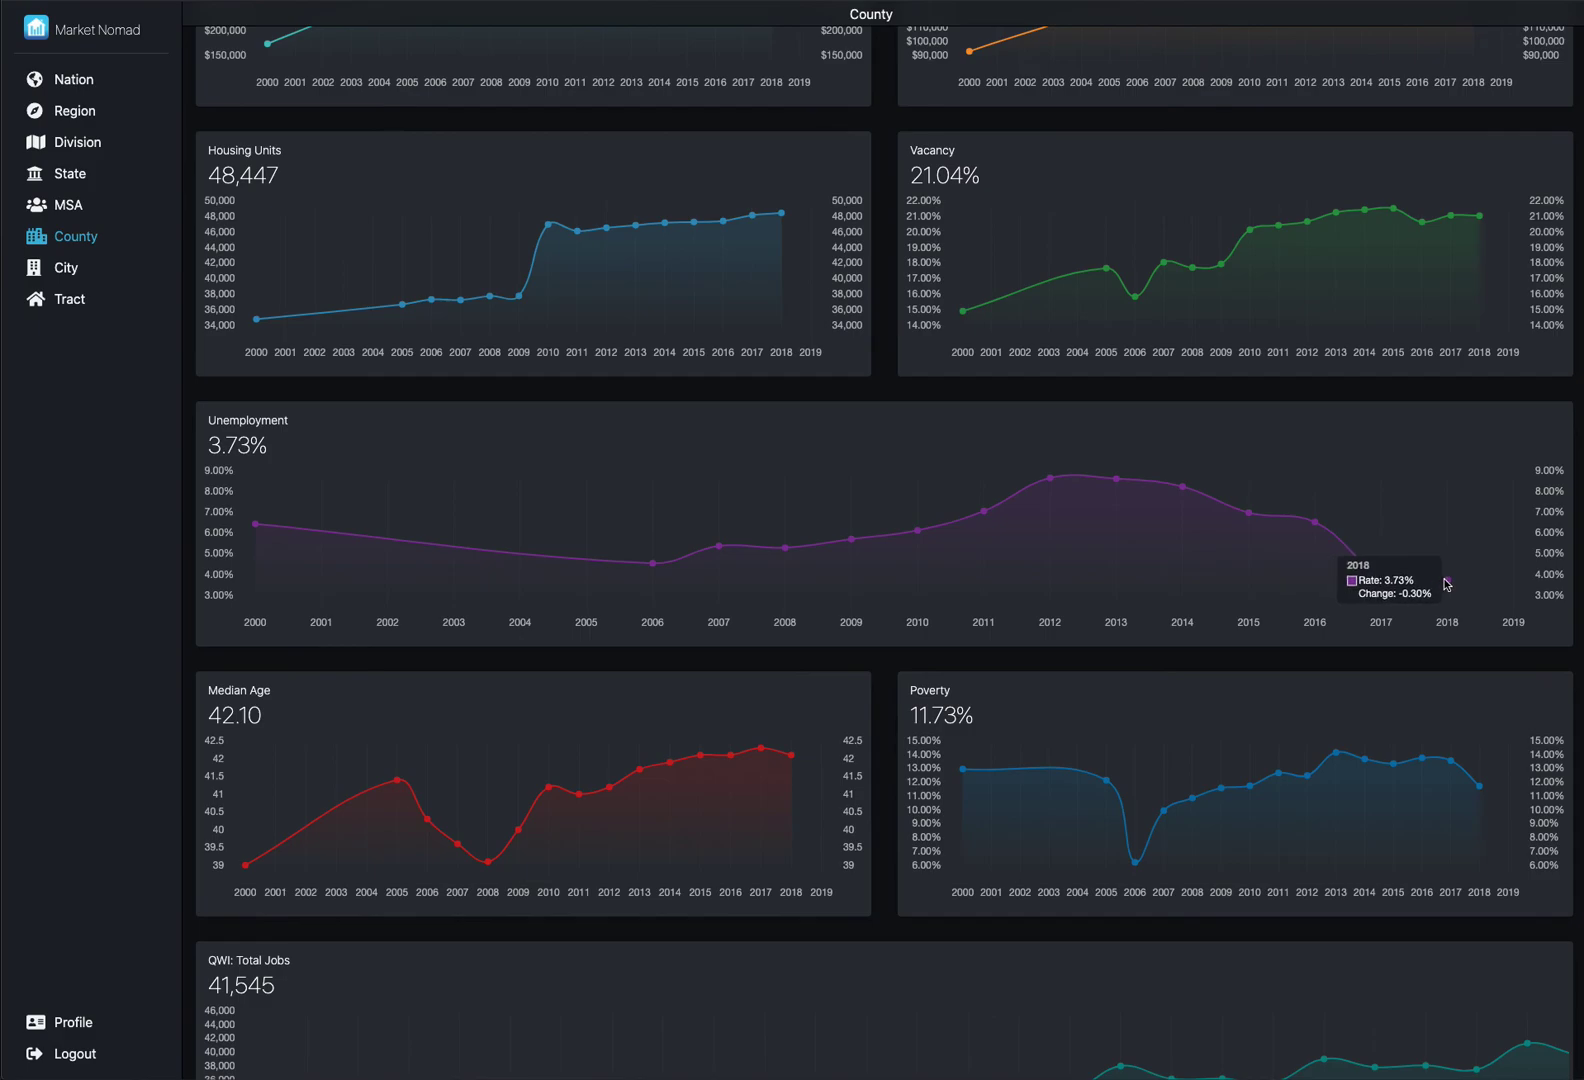
{"action": "scroll", "coordinate": [1446, 585], "scroll_direction": "down", "scroll_amount": 1}
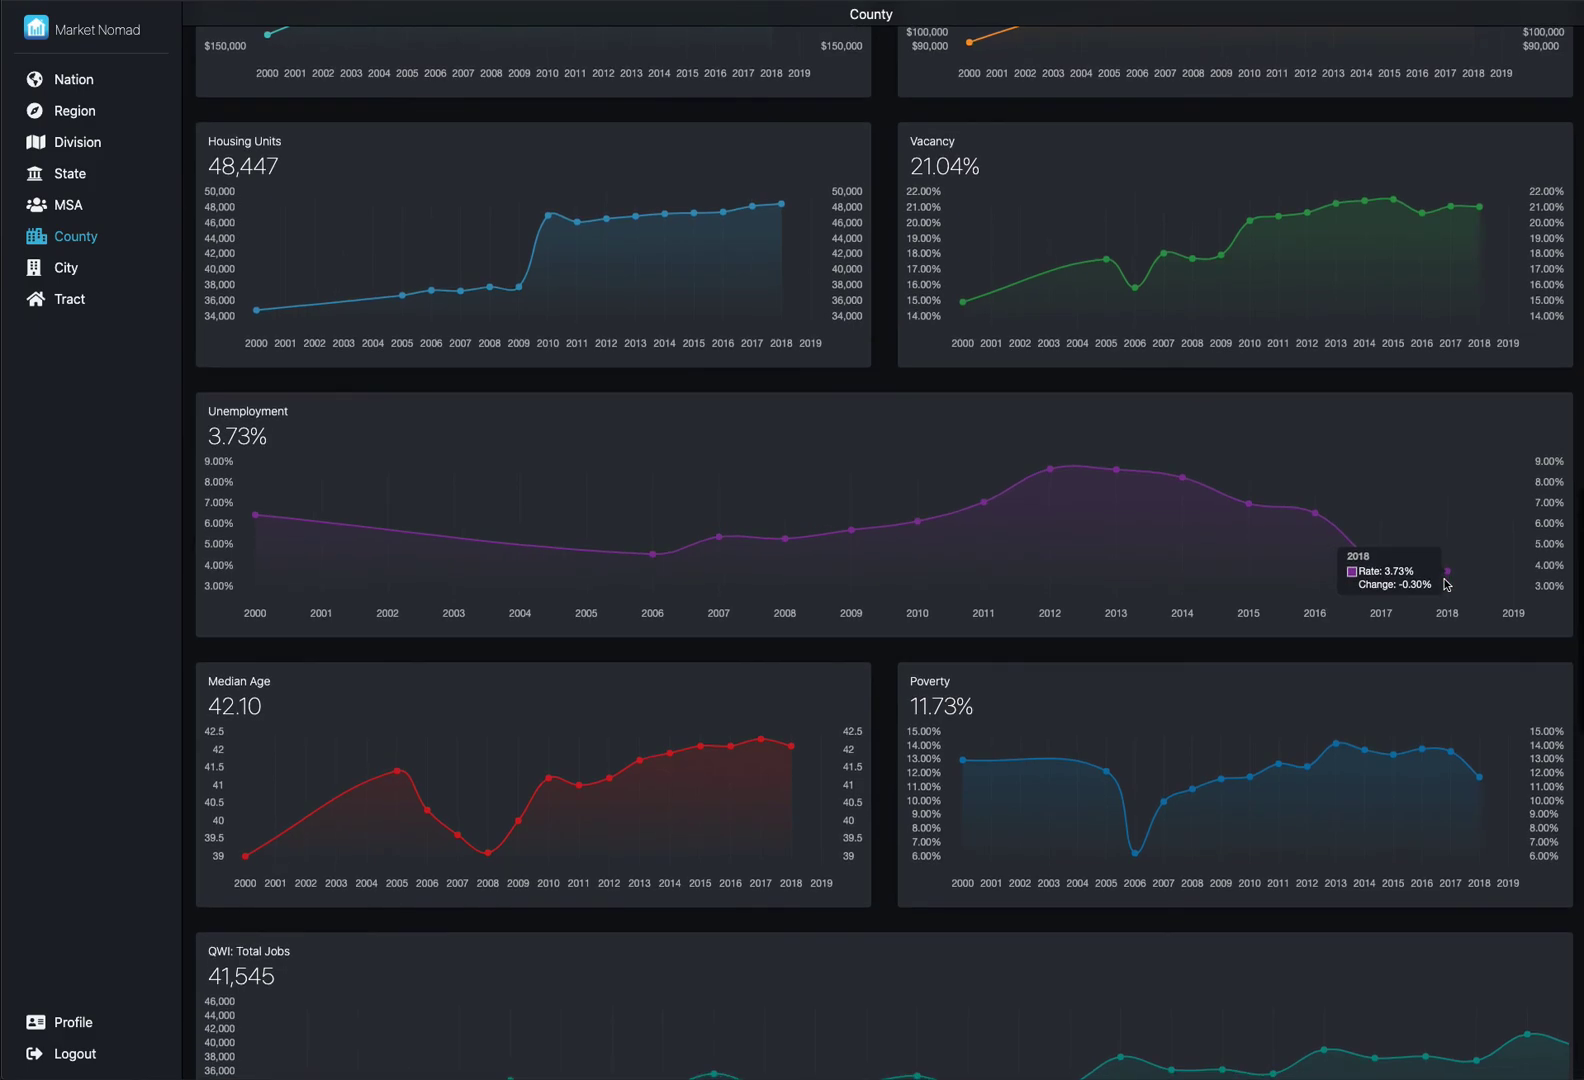
{"action": "scroll", "coordinate": [1446, 585], "scroll_direction": "down", "scroll_amount": 1}
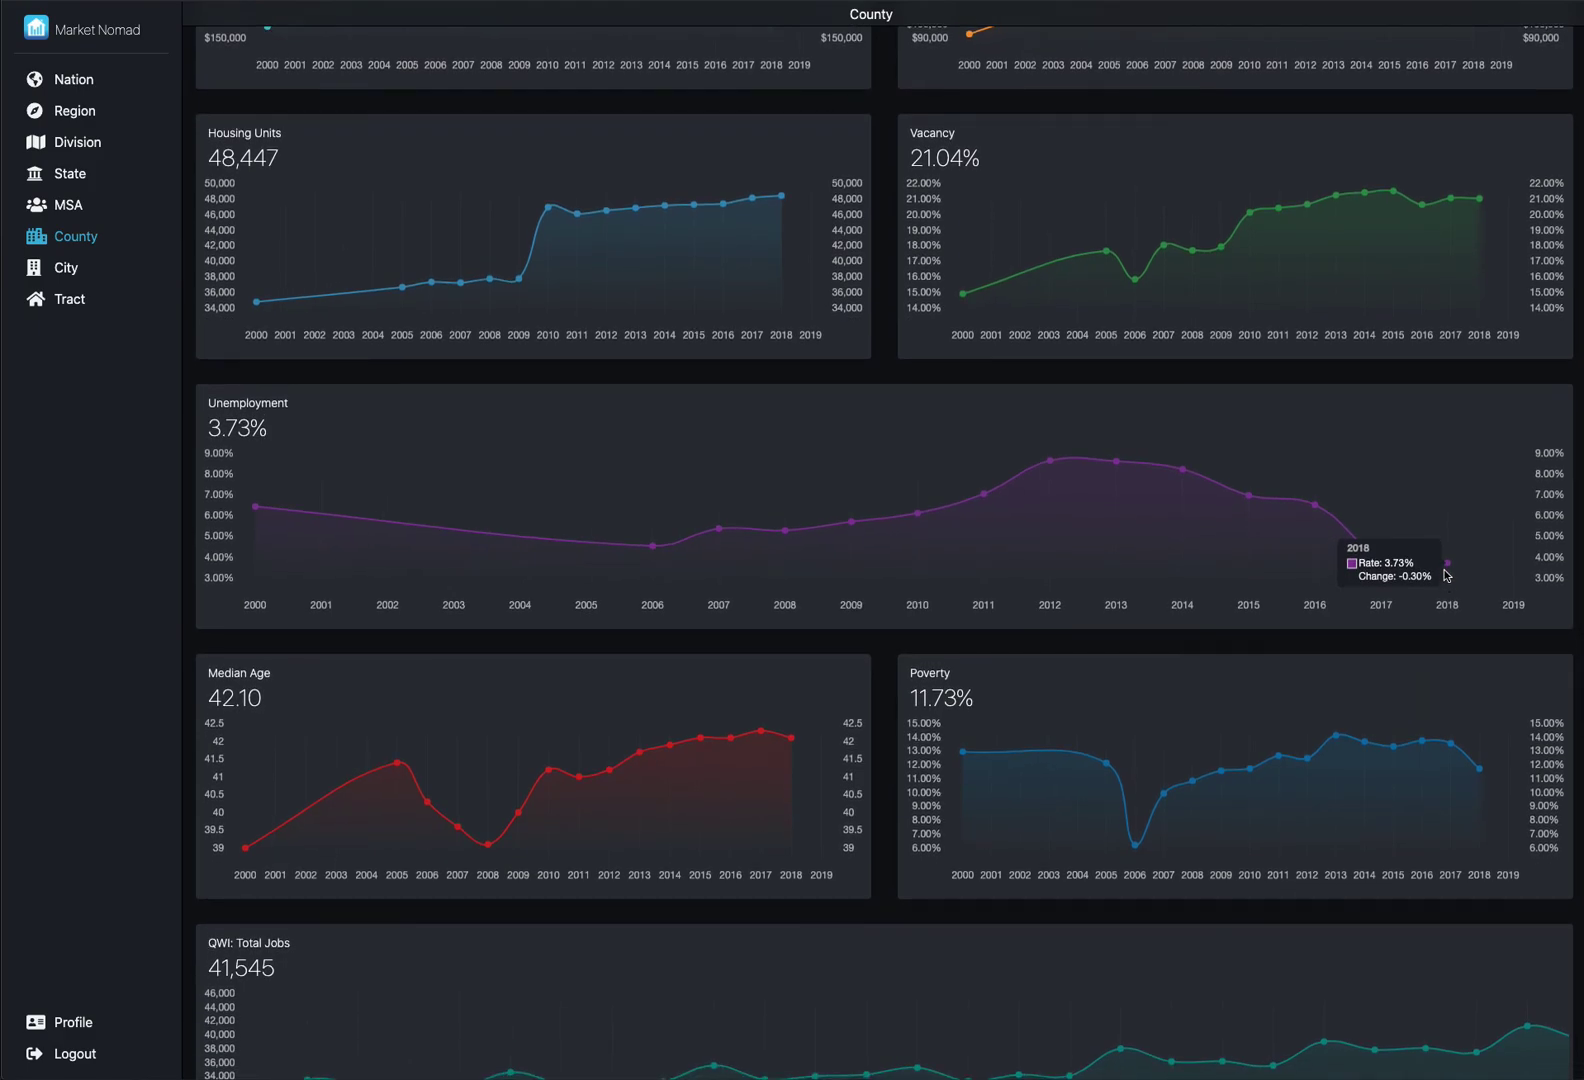
{"action": "scroll", "coordinate": [1446, 575], "scroll_direction": "down", "scroll_amount": 4}
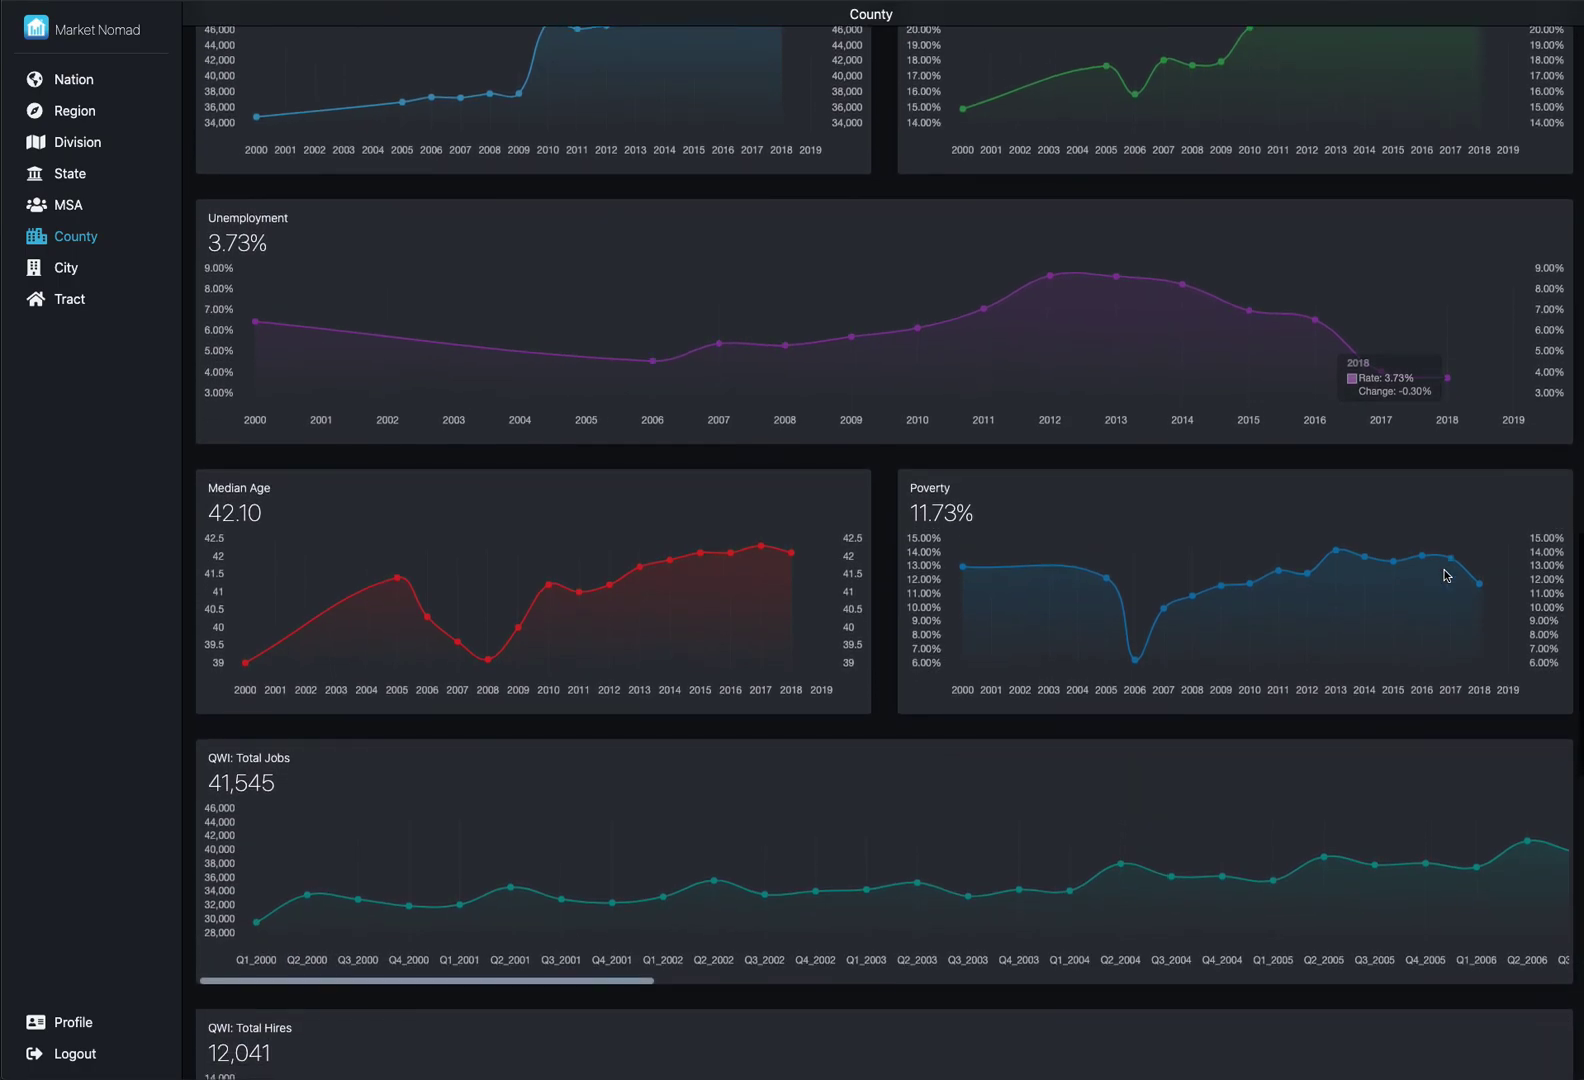
{"action": "scroll", "coordinate": [1446, 575], "scroll_direction": "down", "scroll_amount": 2}
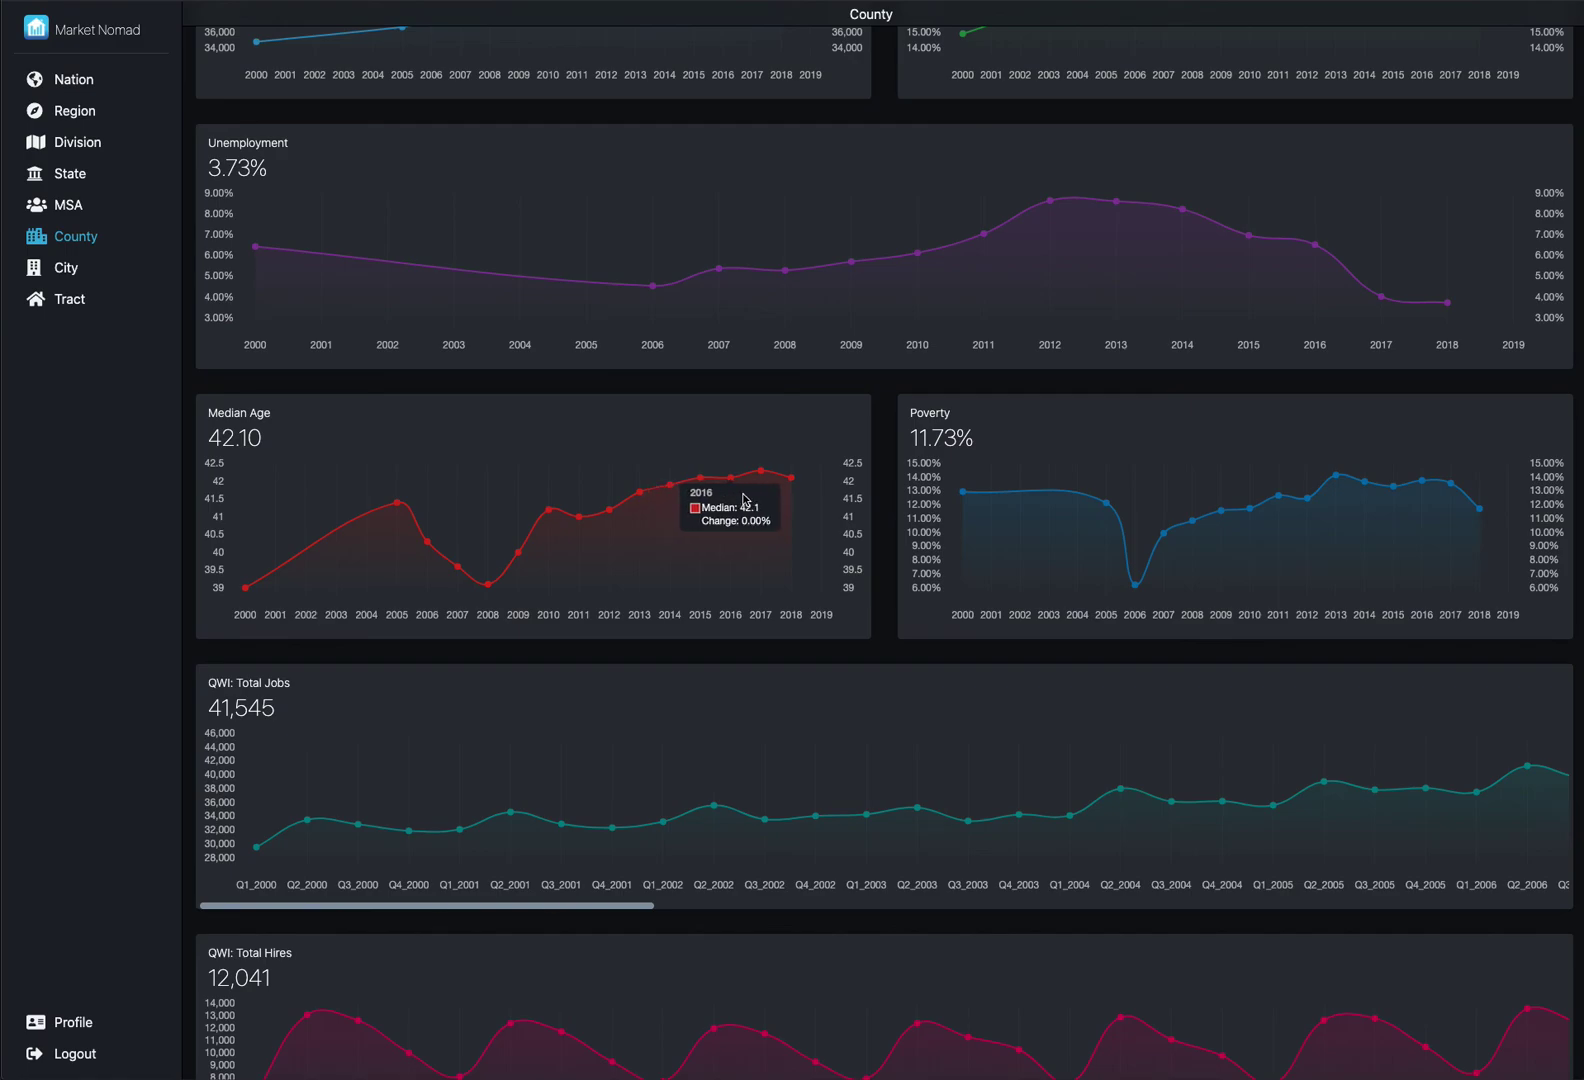
{"action": "scroll", "coordinate": [743, 500], "scroll_direction": "down", "scroll_amount": 3}
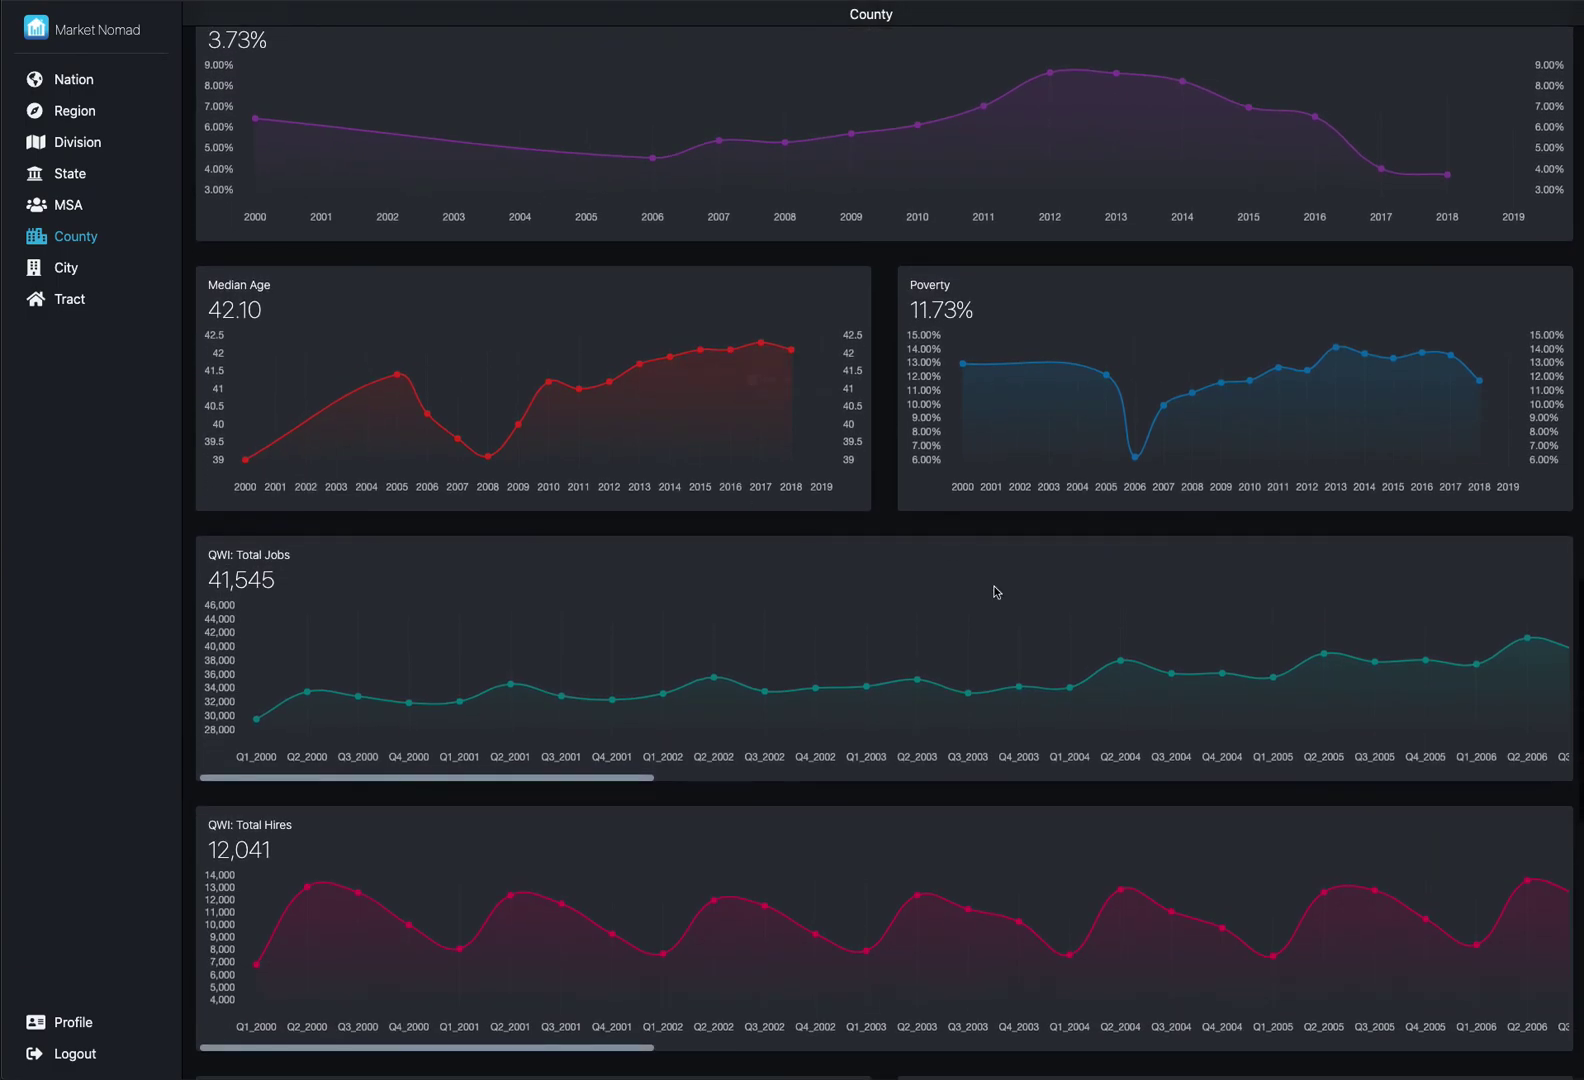
{"action": "scroll", "coordinate": [1004, 589], "scroll_direction": "down", "scroll_amount": 1}
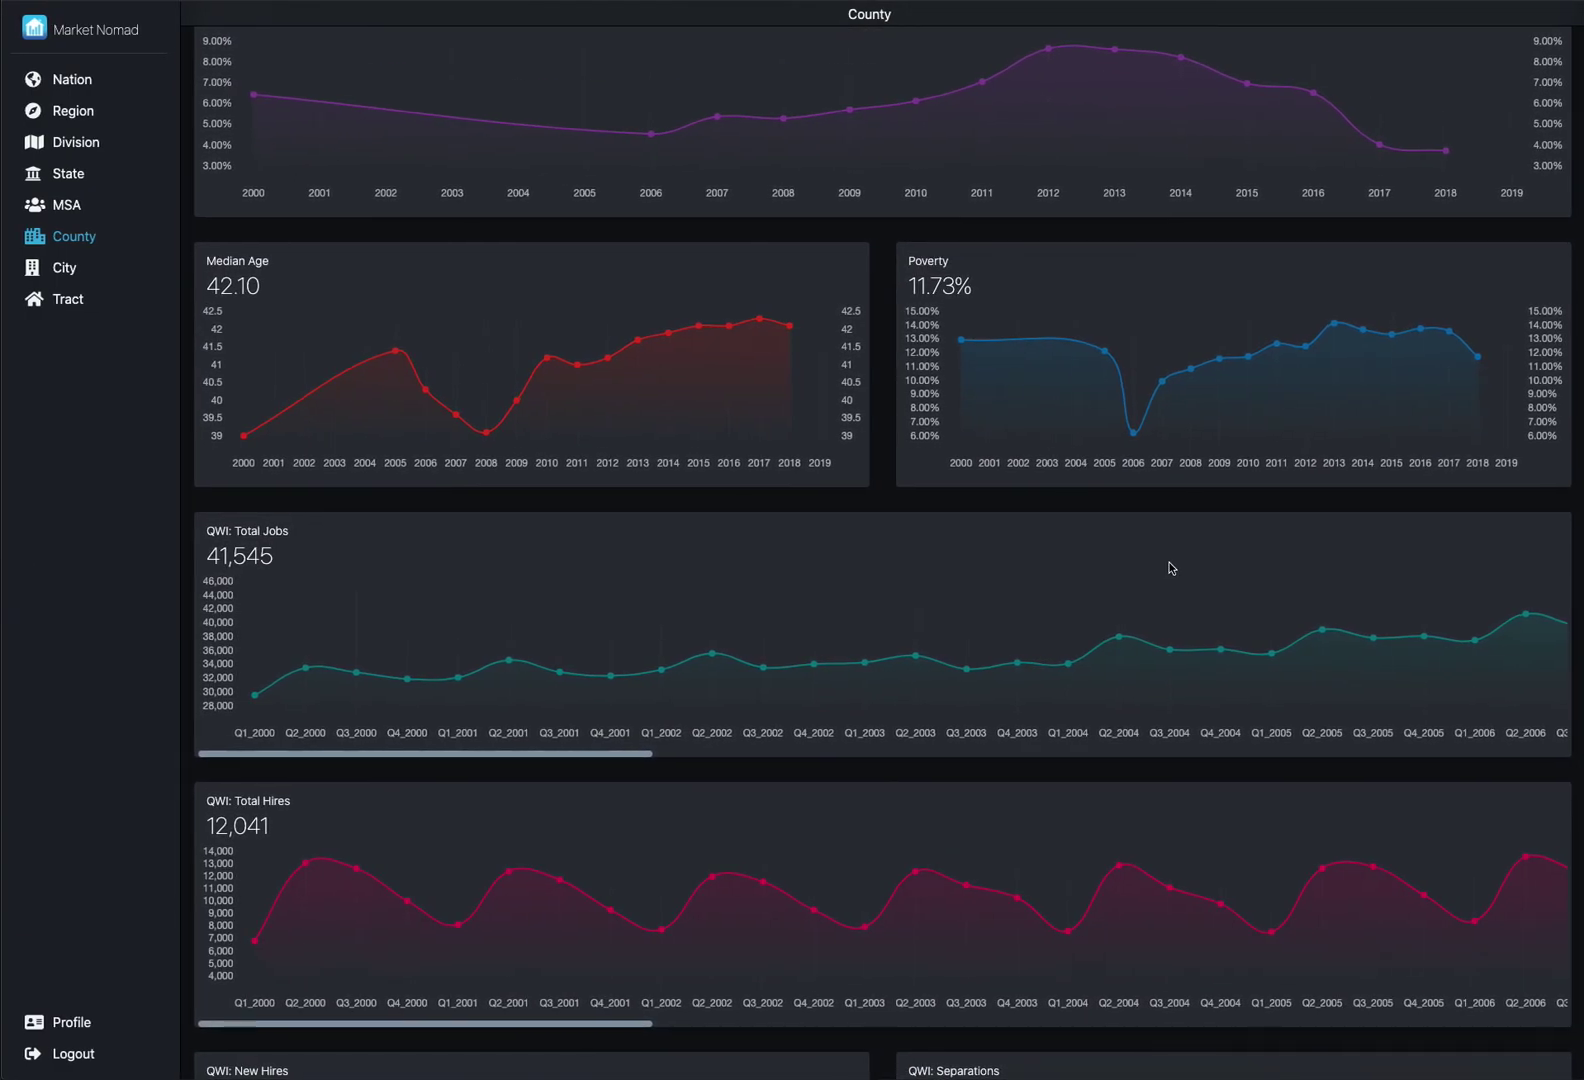
{"action": "scroll", "coordinate": [1222, 602], "scroll_direction": "right", "scroll_amount": 5}
{"action": "scroll", "coordinate": [1224, 603], "scroll_direction": "right", "scroll_amount": 10}
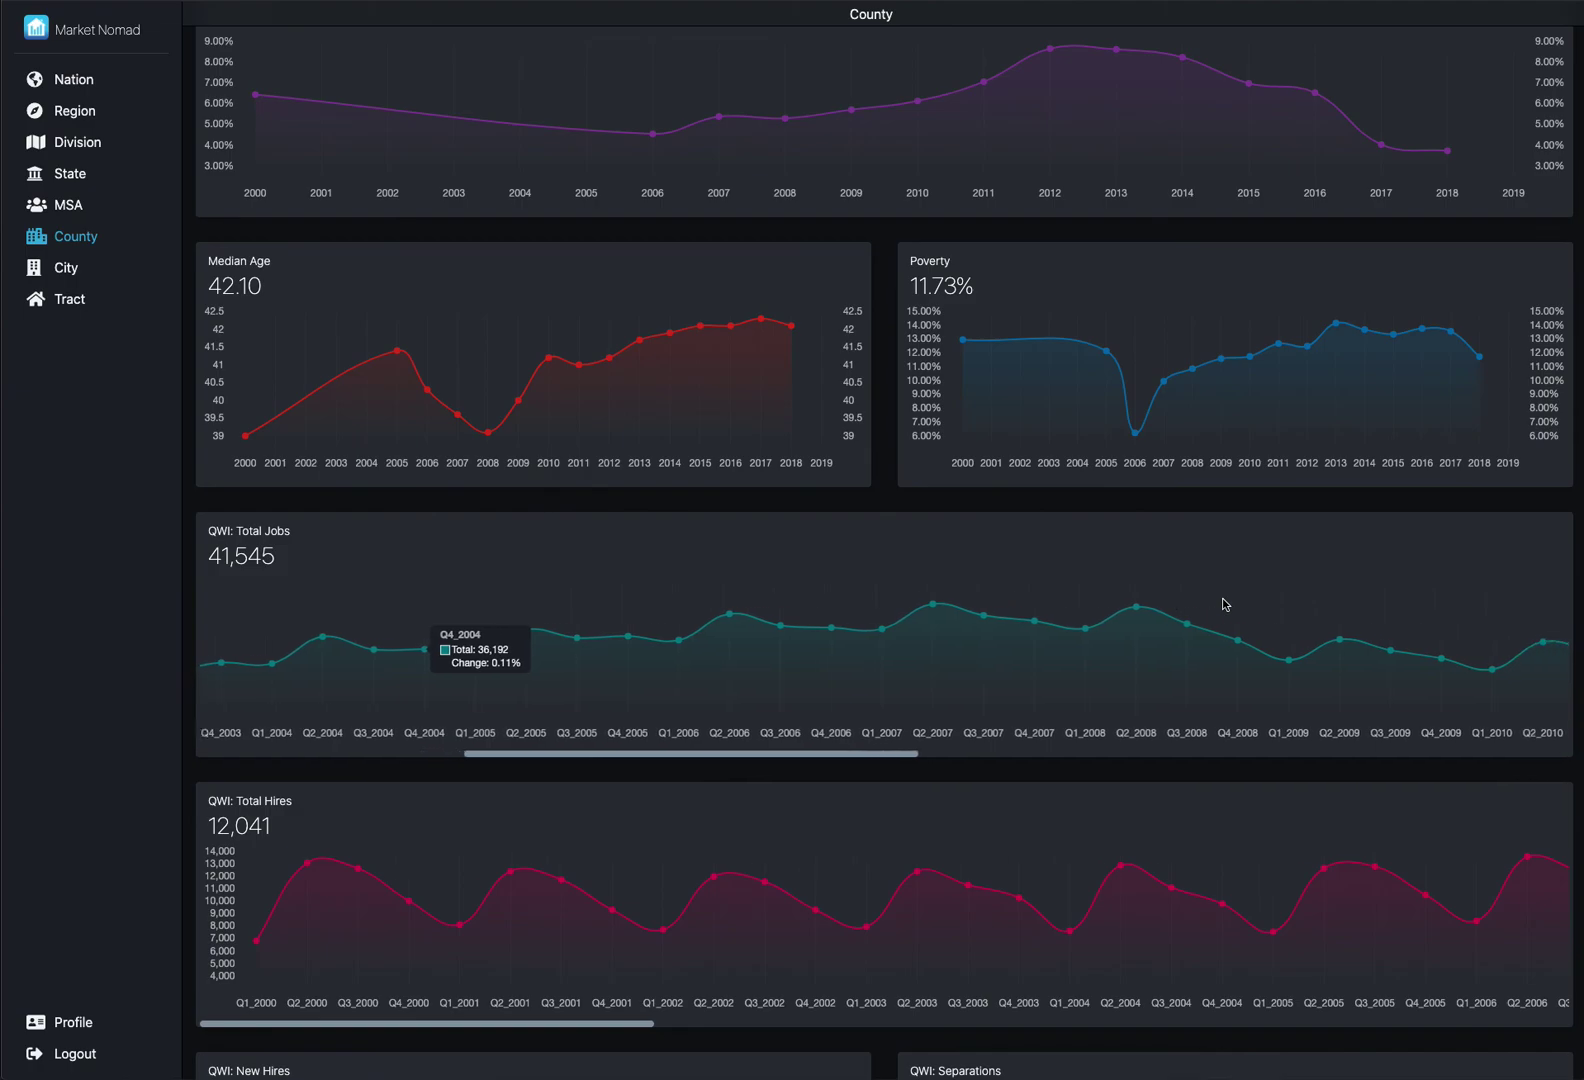
{"action": "scroll", "coordinate": [1224, 603], "scroll_direction": "right", "scroll_amount": 4}
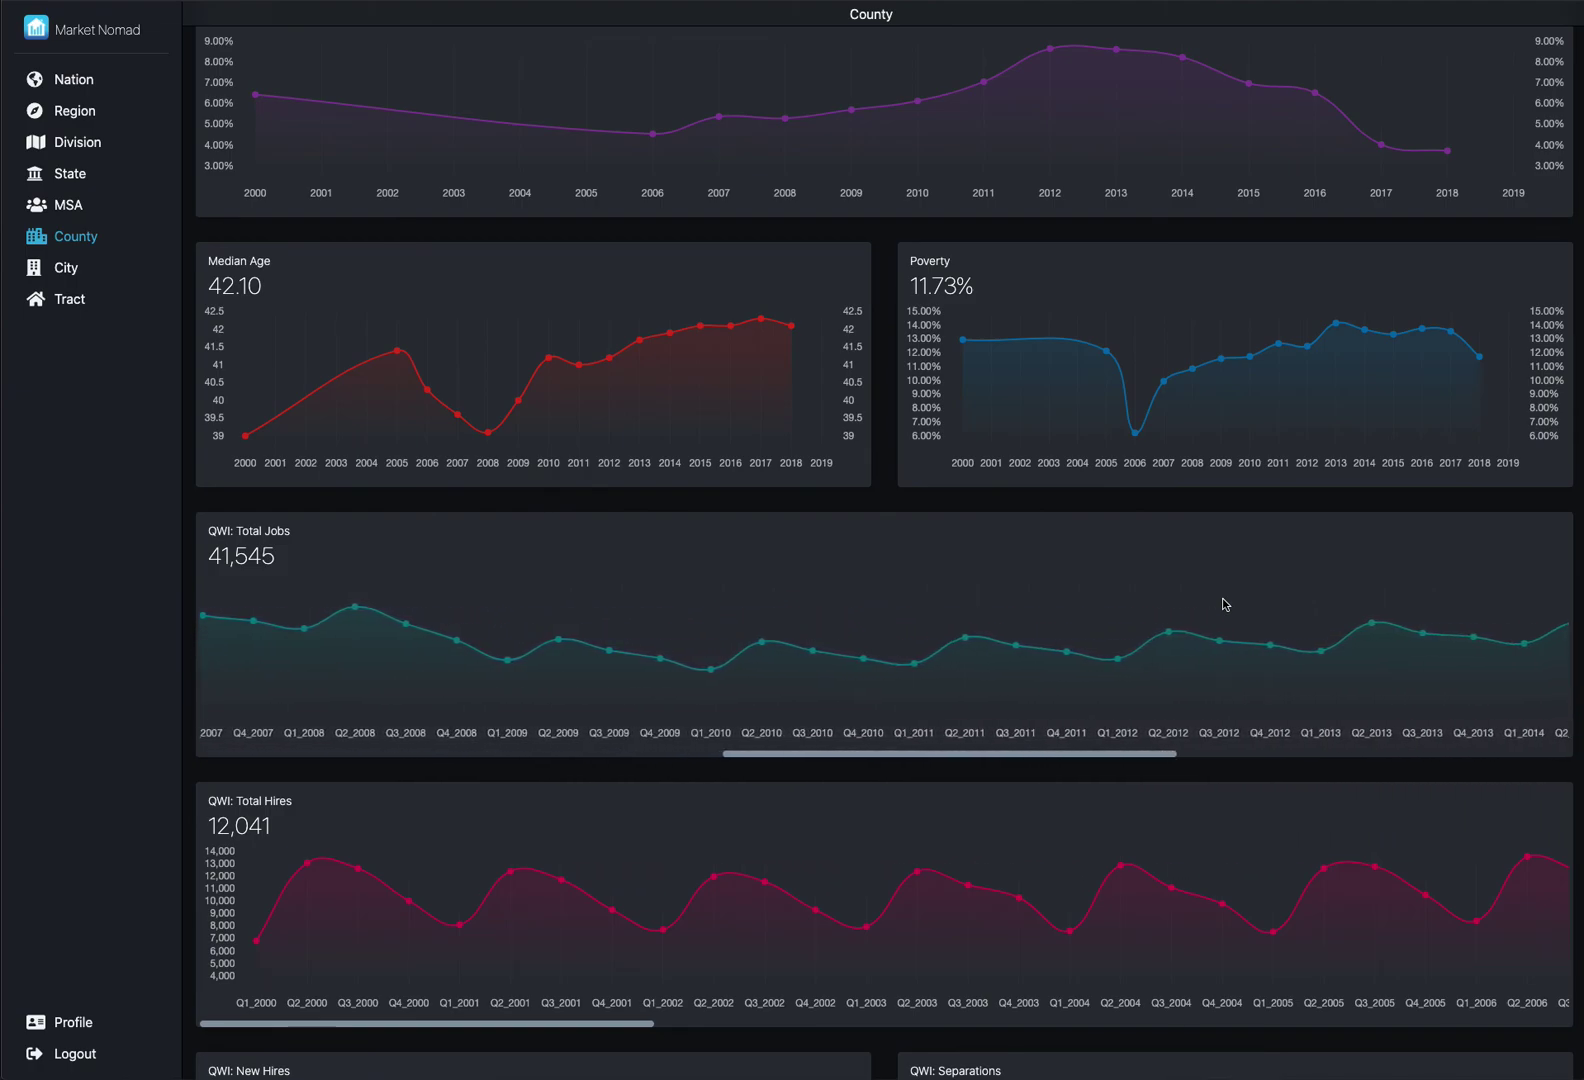
{"action": "scroll", "coordinate": [1224, 603], "scroll_direction": "right", "scroll_amount": 2}
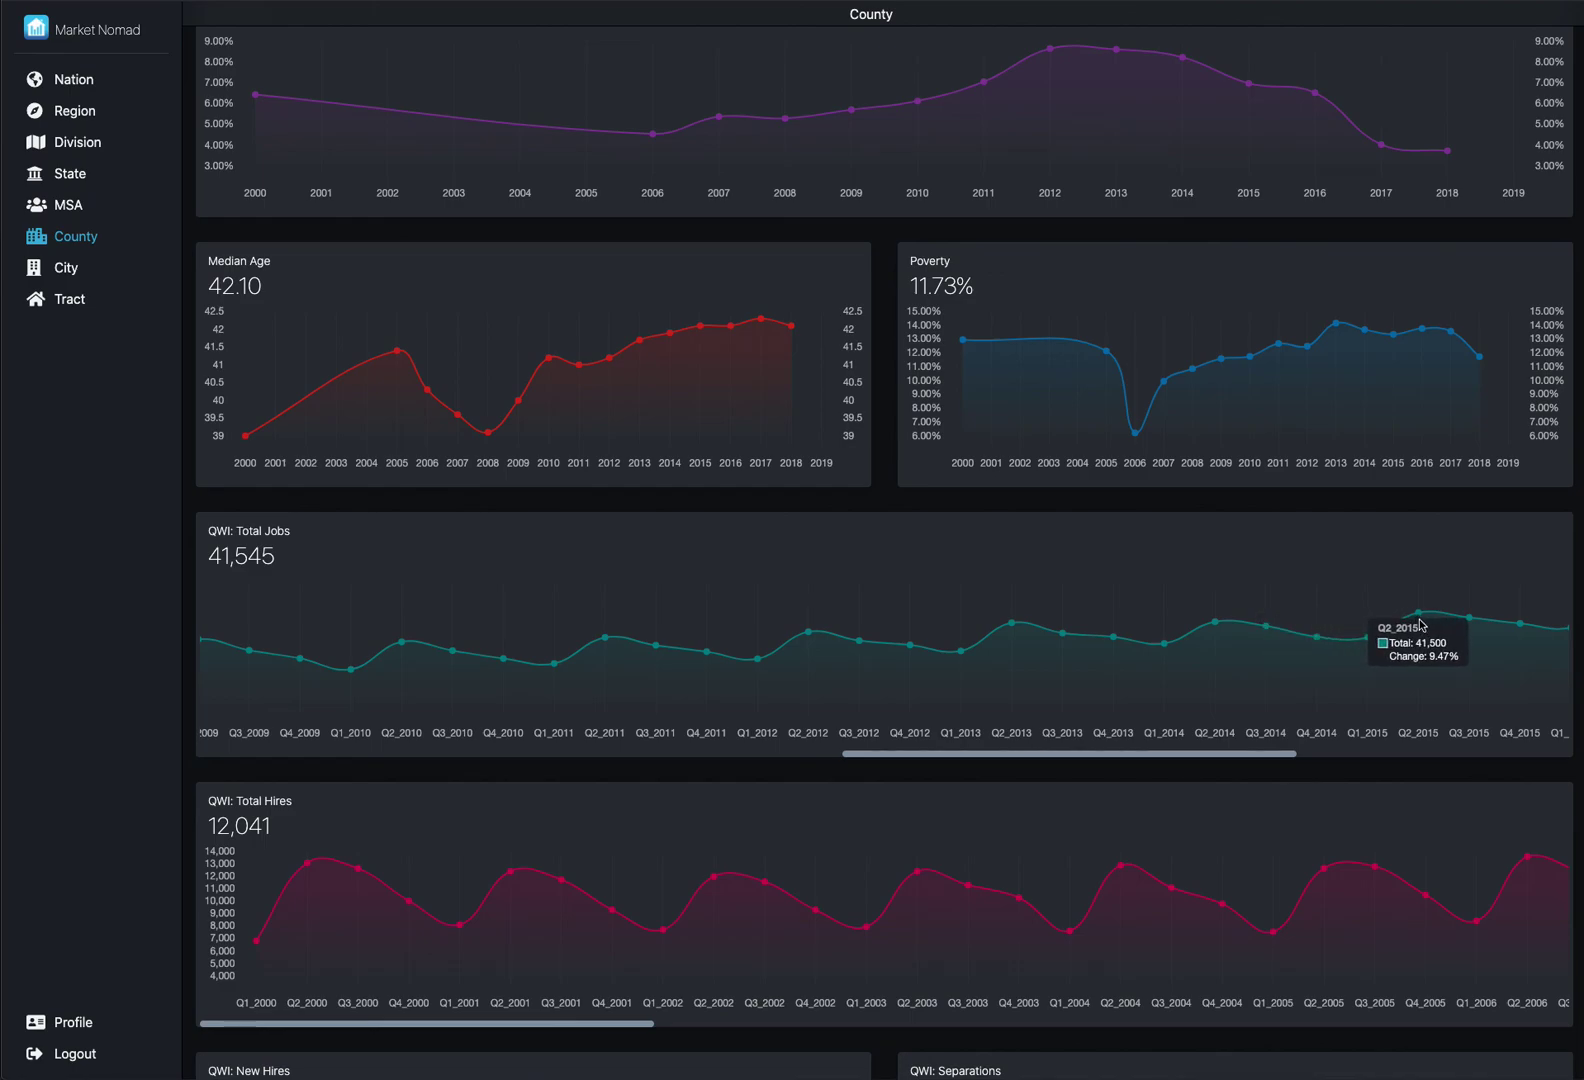
{"action": "scroll", "coordinate": [1421, 625], "scroll_direction": "right", "scroll_amount": 5}
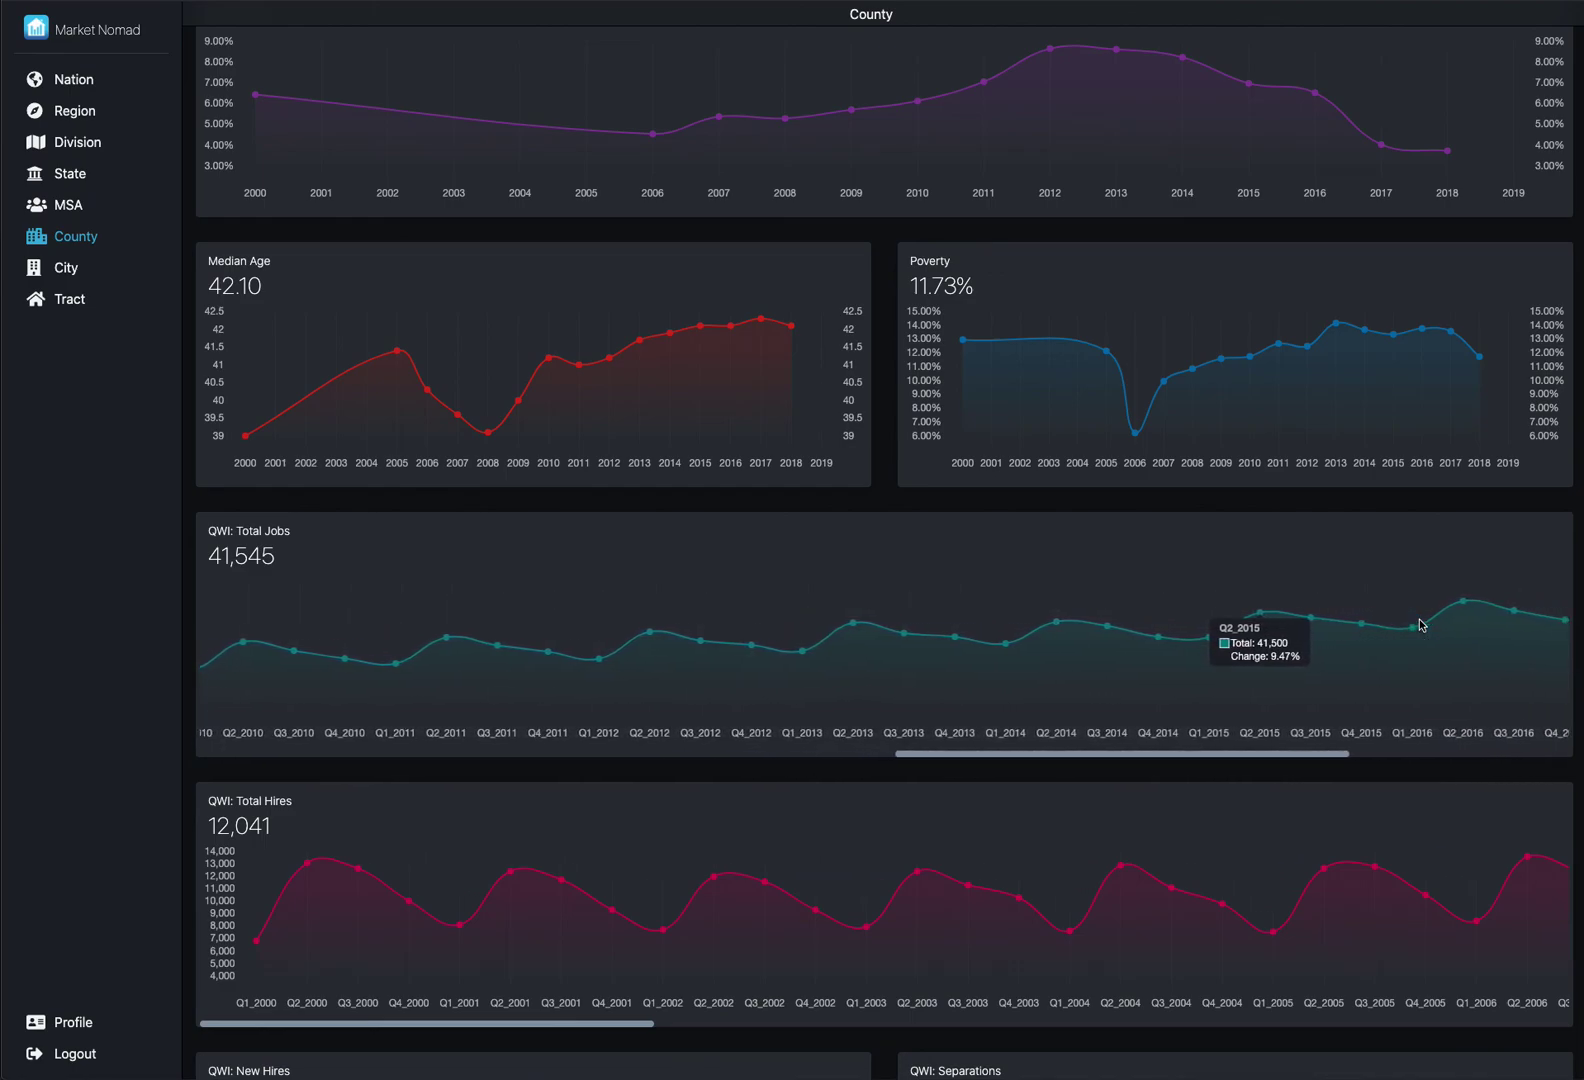
{"action": "scroll", "coordinate": [1421, 625], "scroll_direction": "right", "scroll_amount": 5}
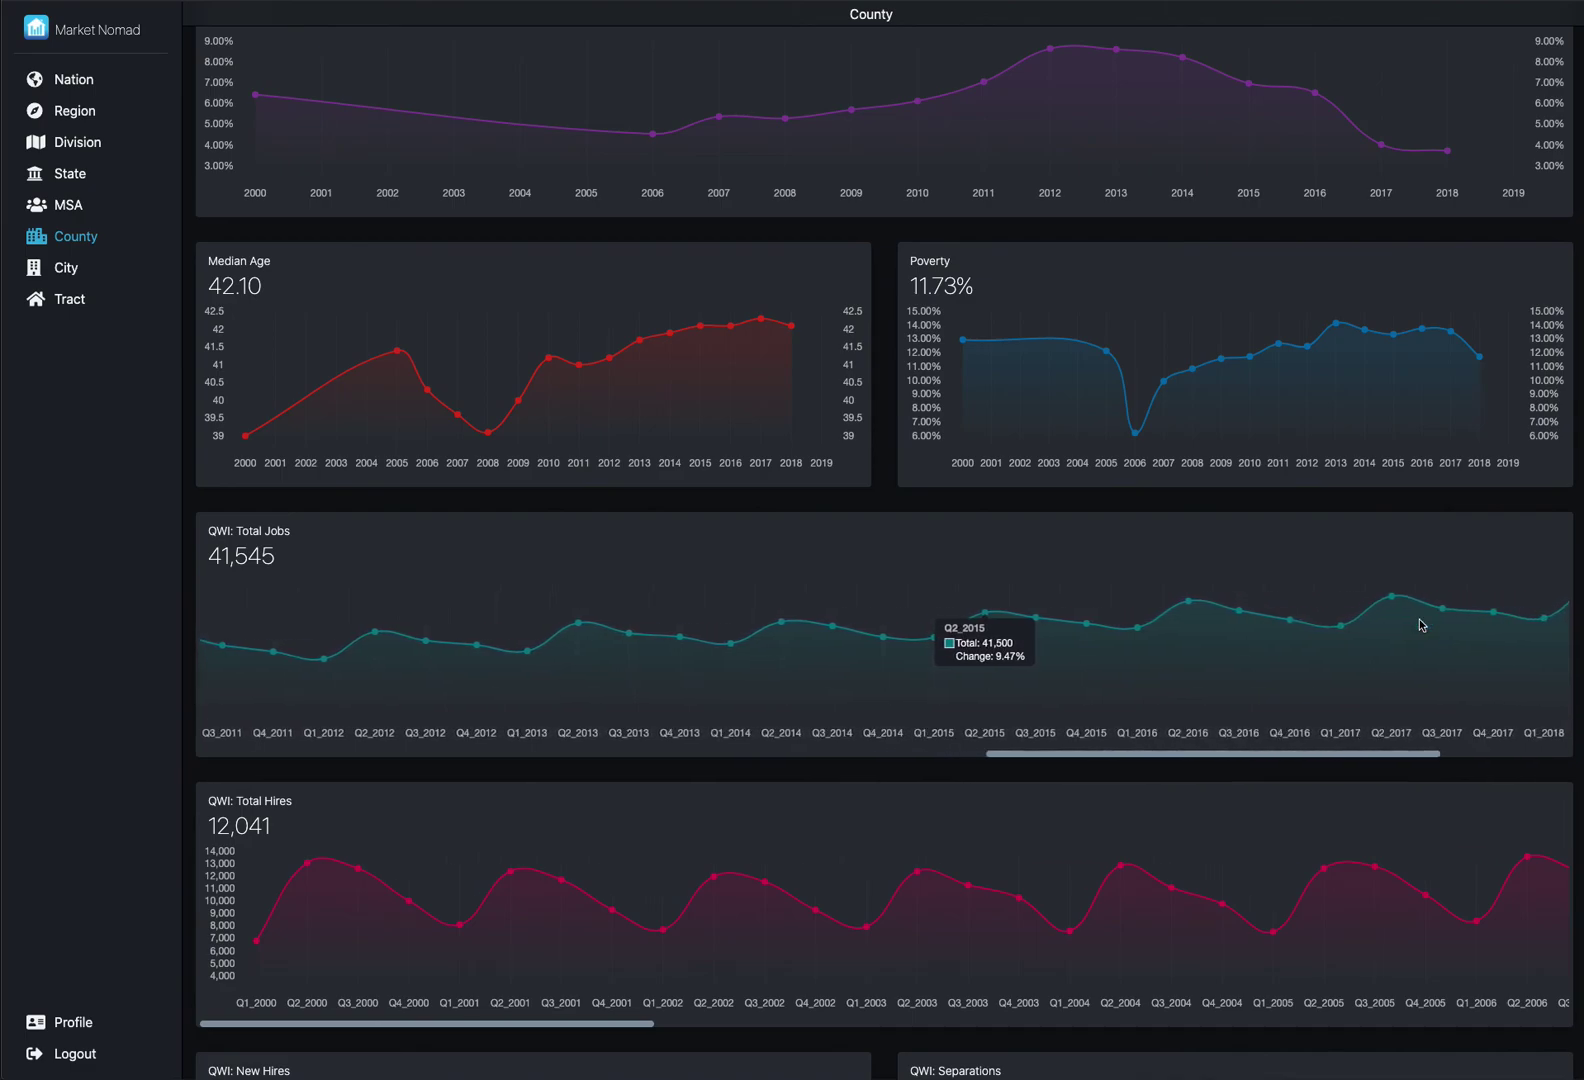
{"action": "scroll", "coordinate": [1421, 625], "scroll_direction": "right", "scroll_amount": 2}
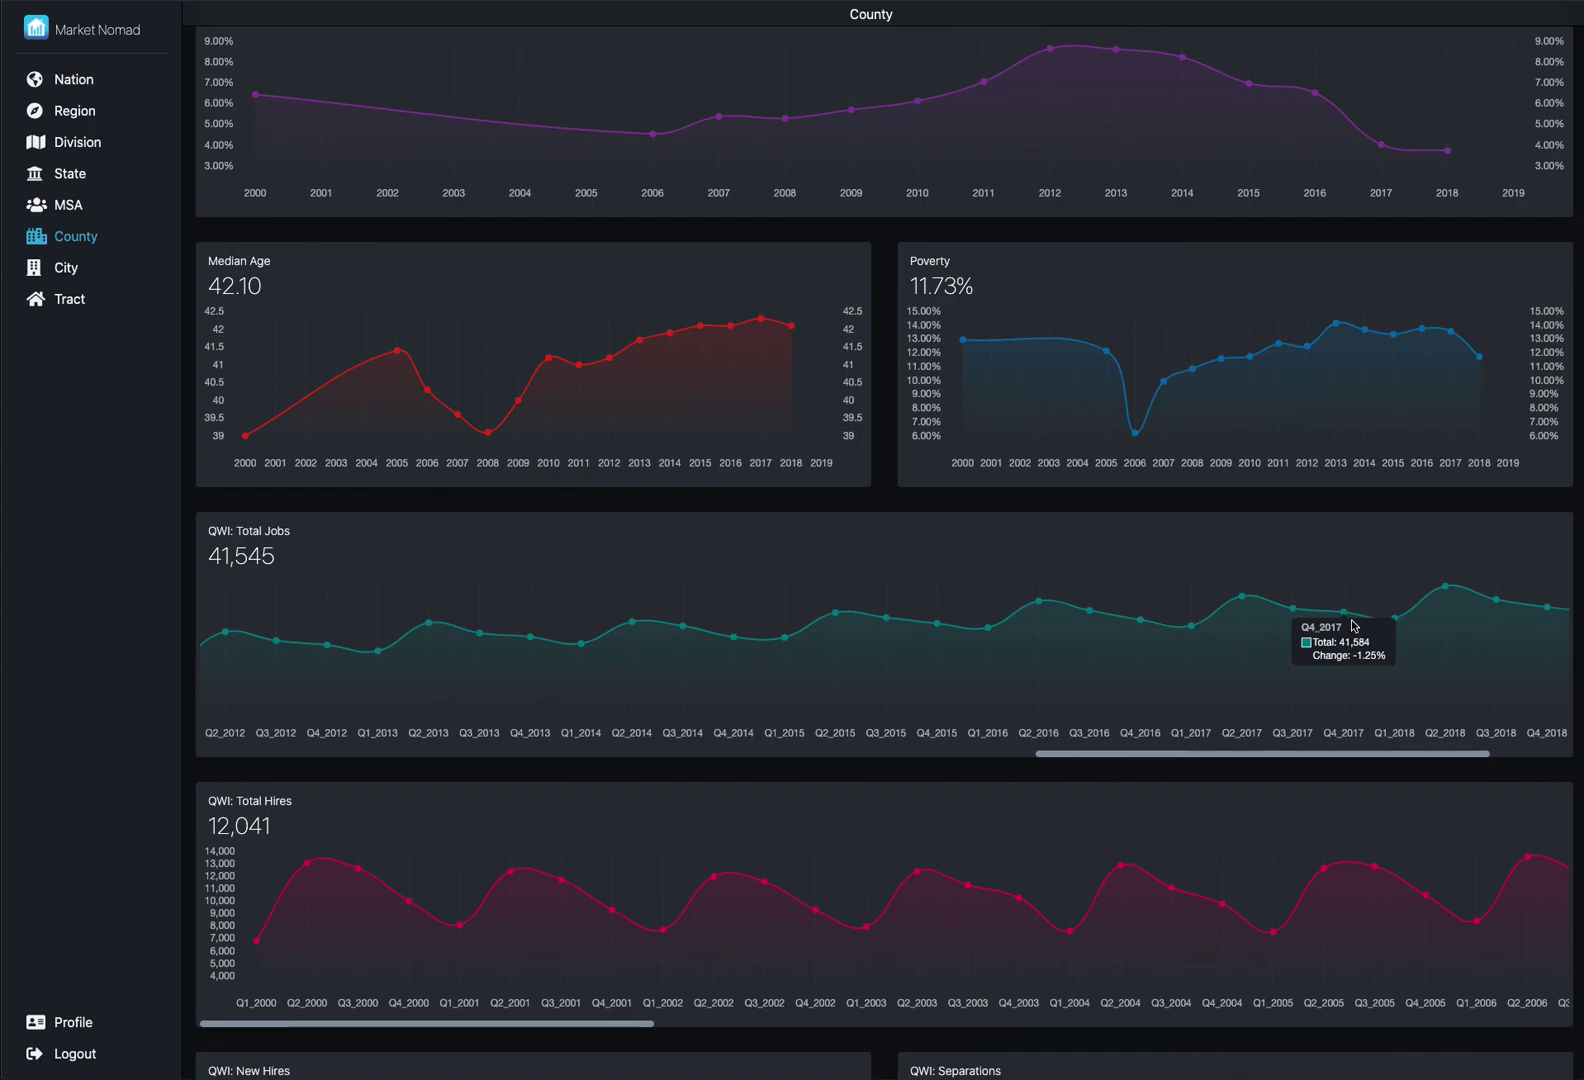
{"action": "scroll", "coordinate": [1353, 625], "scroll_direction": "down", "scroll_amount": 1}
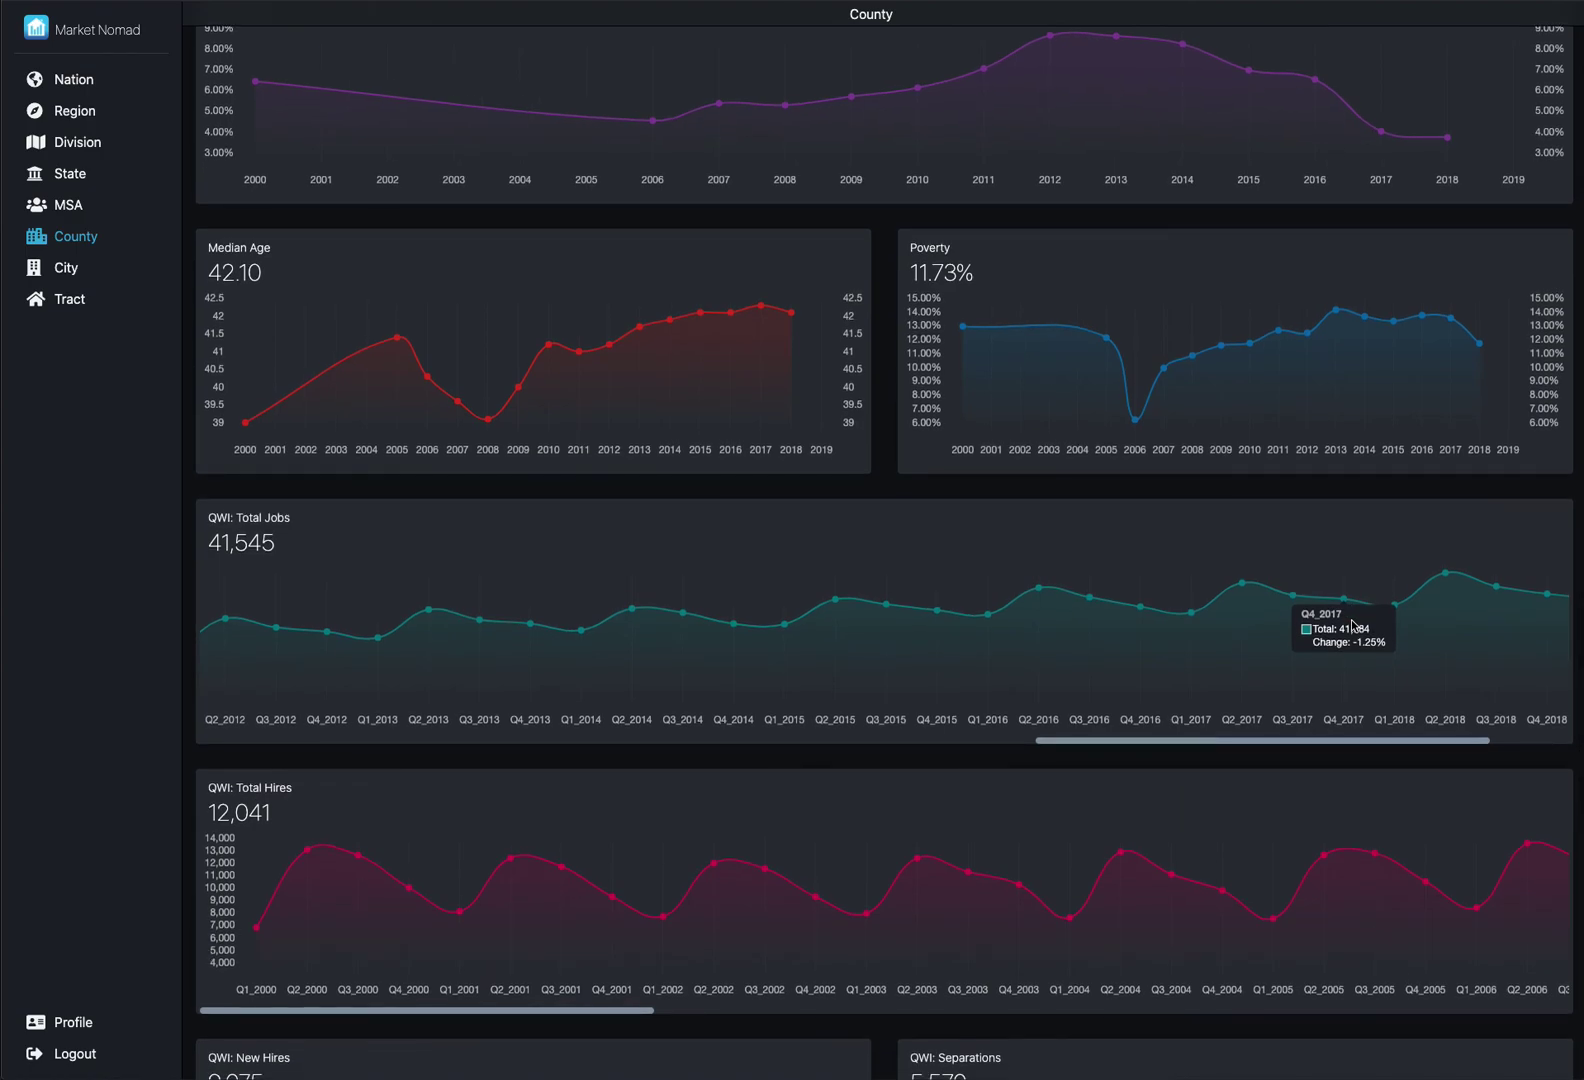
{"action": "scroll", "coordinate": [1353, 625], "scroll_direction": "down", "scroll_amount": 5}
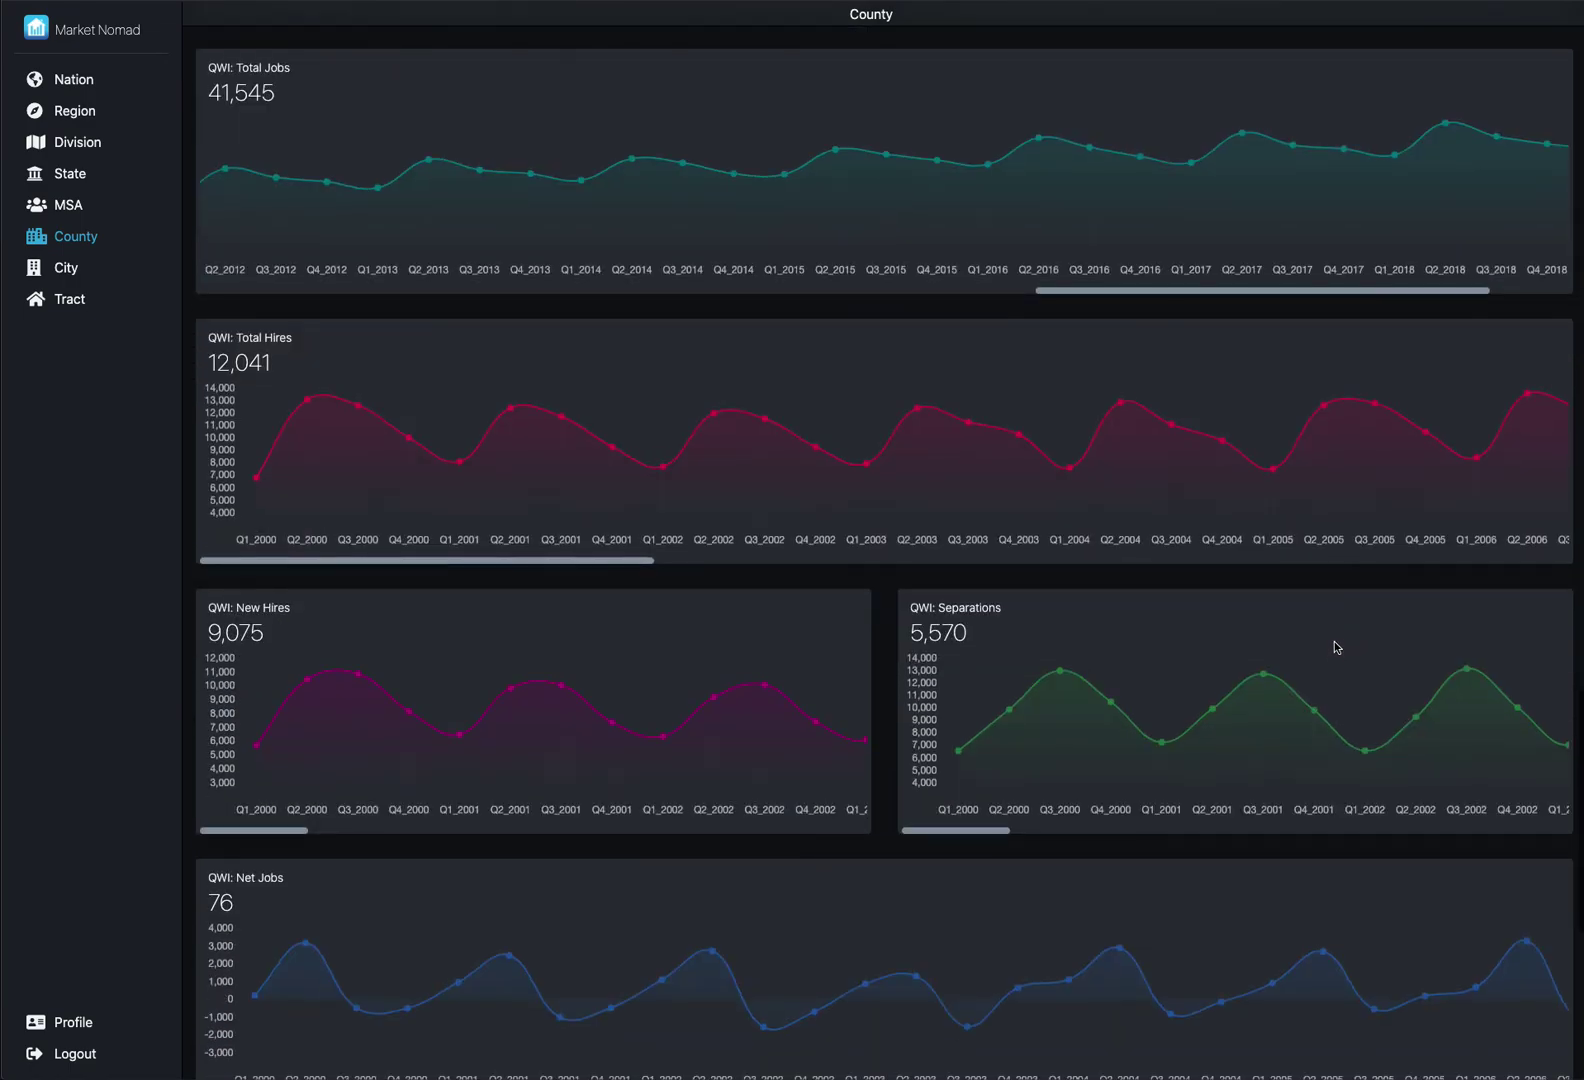
{"action": "scroll", "coordinate": [1337, 647], "scroll_direction": "down", "scroll_amount": 2}
{"action": "mouse_move", "coordinate": [1322, 745]}
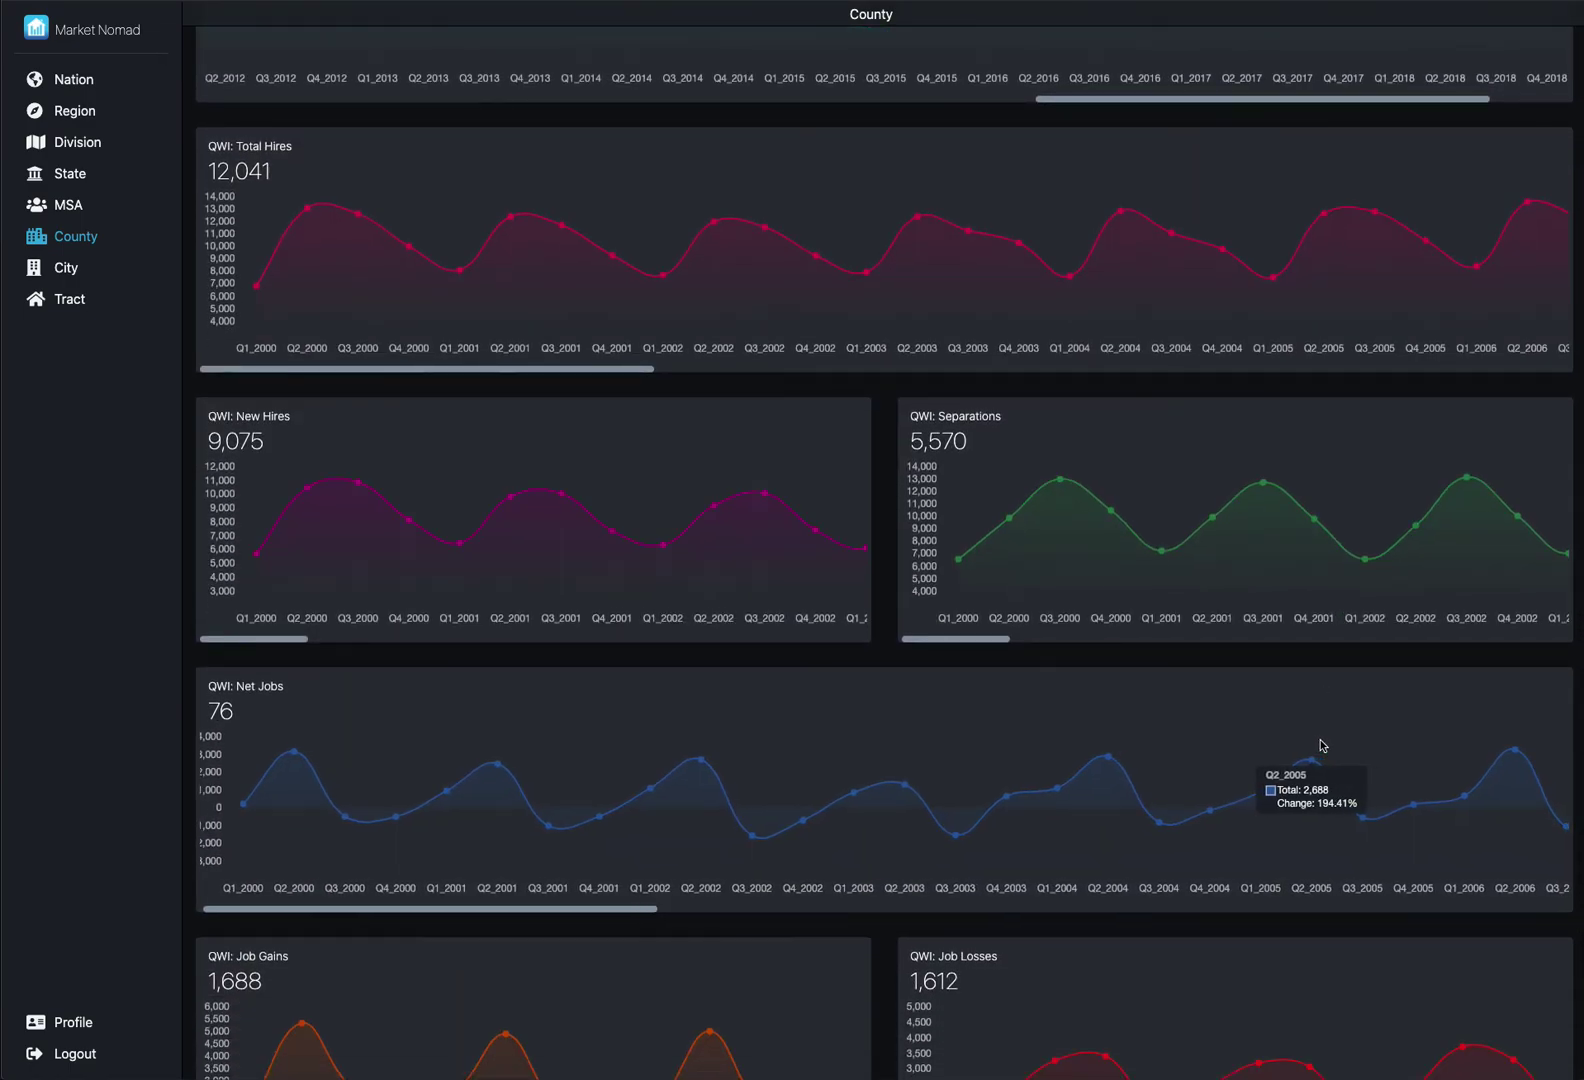
{"action": "scroll", "coordinate": [1322, 745], "scroll_direction": "right", "scroll_amount": 5}
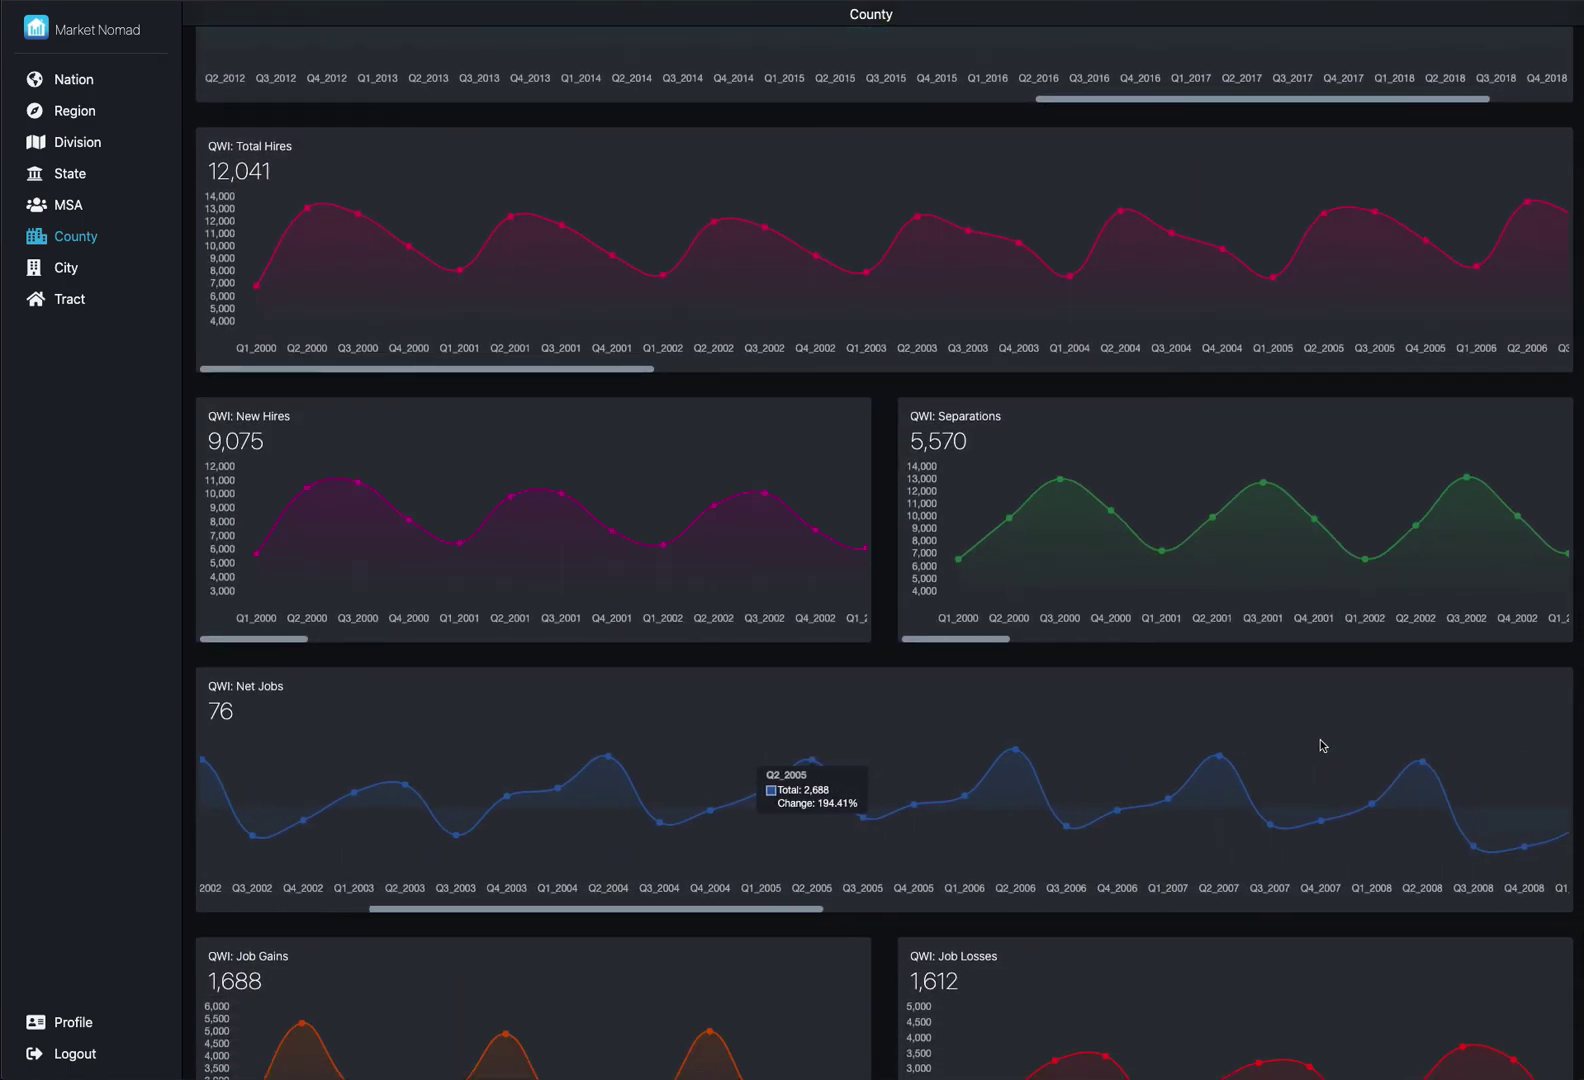
{"action": "scroll", "coordinate": [1322, 745], "scroll_direction": "right", "scroll_amount": 4}
{"action": "scroll", "coordinate": [1322, 745], "scroll_direction": "right", "scroll_amount": 2}
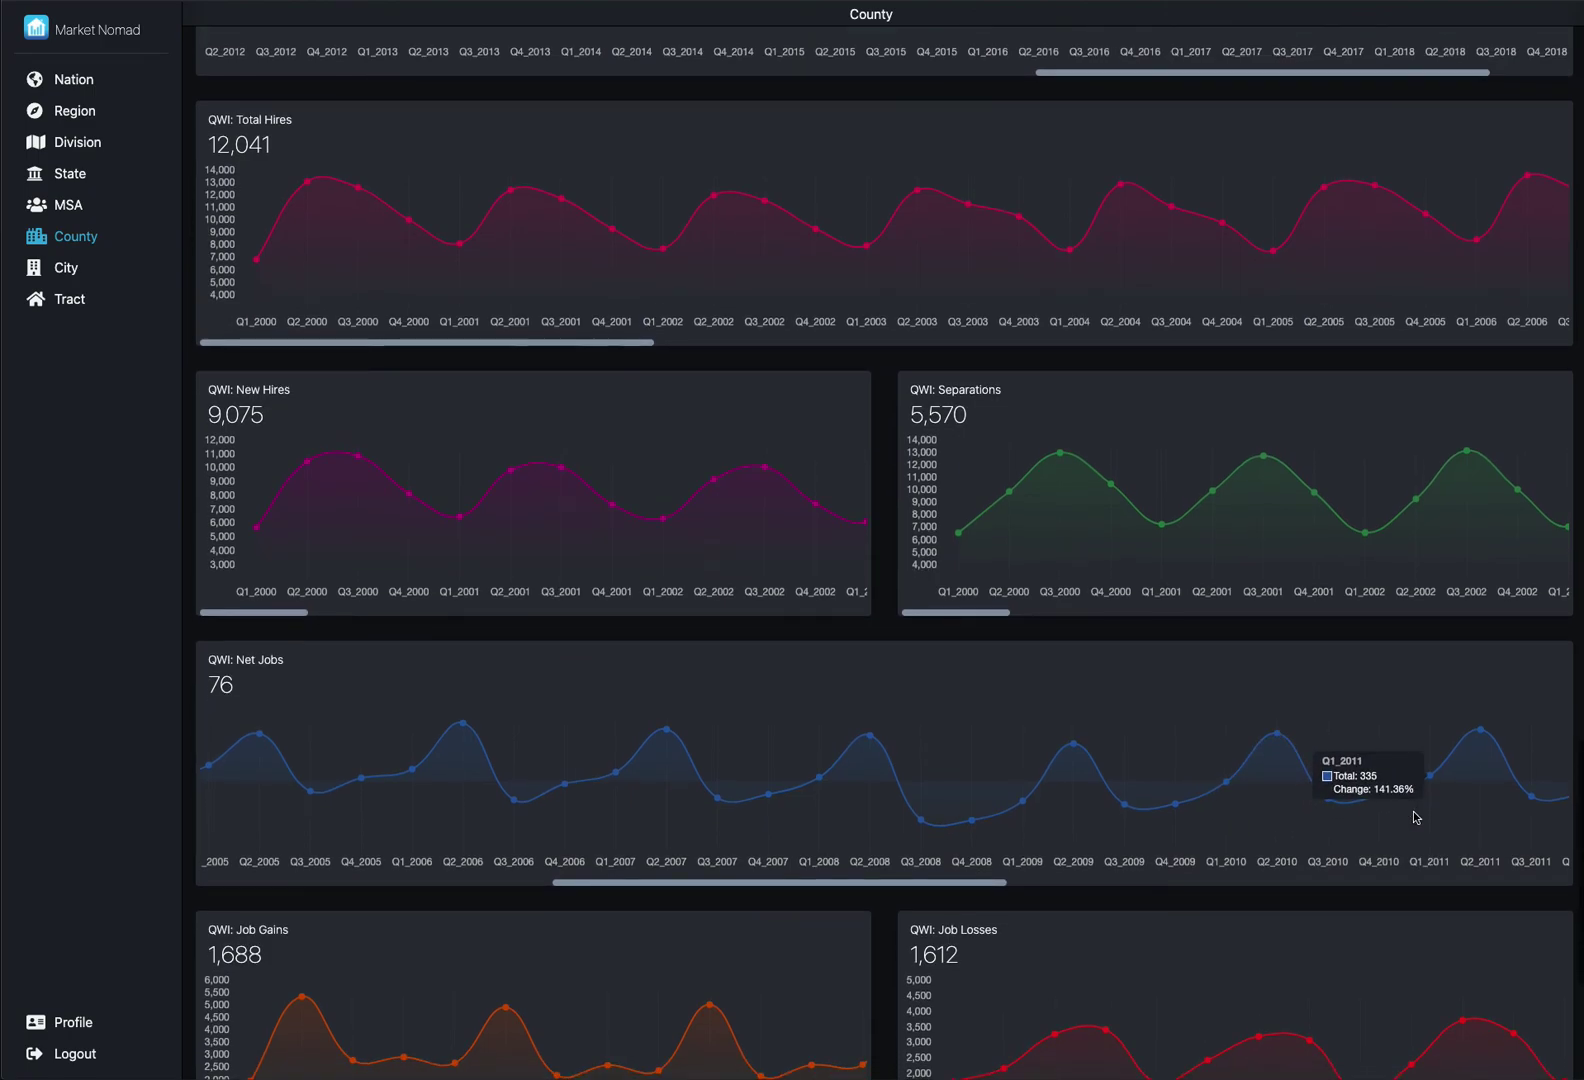
{"action": "scroll", "coordinate": [1416, 817], "scroll_direction": "down", "scroll_amount": 2}
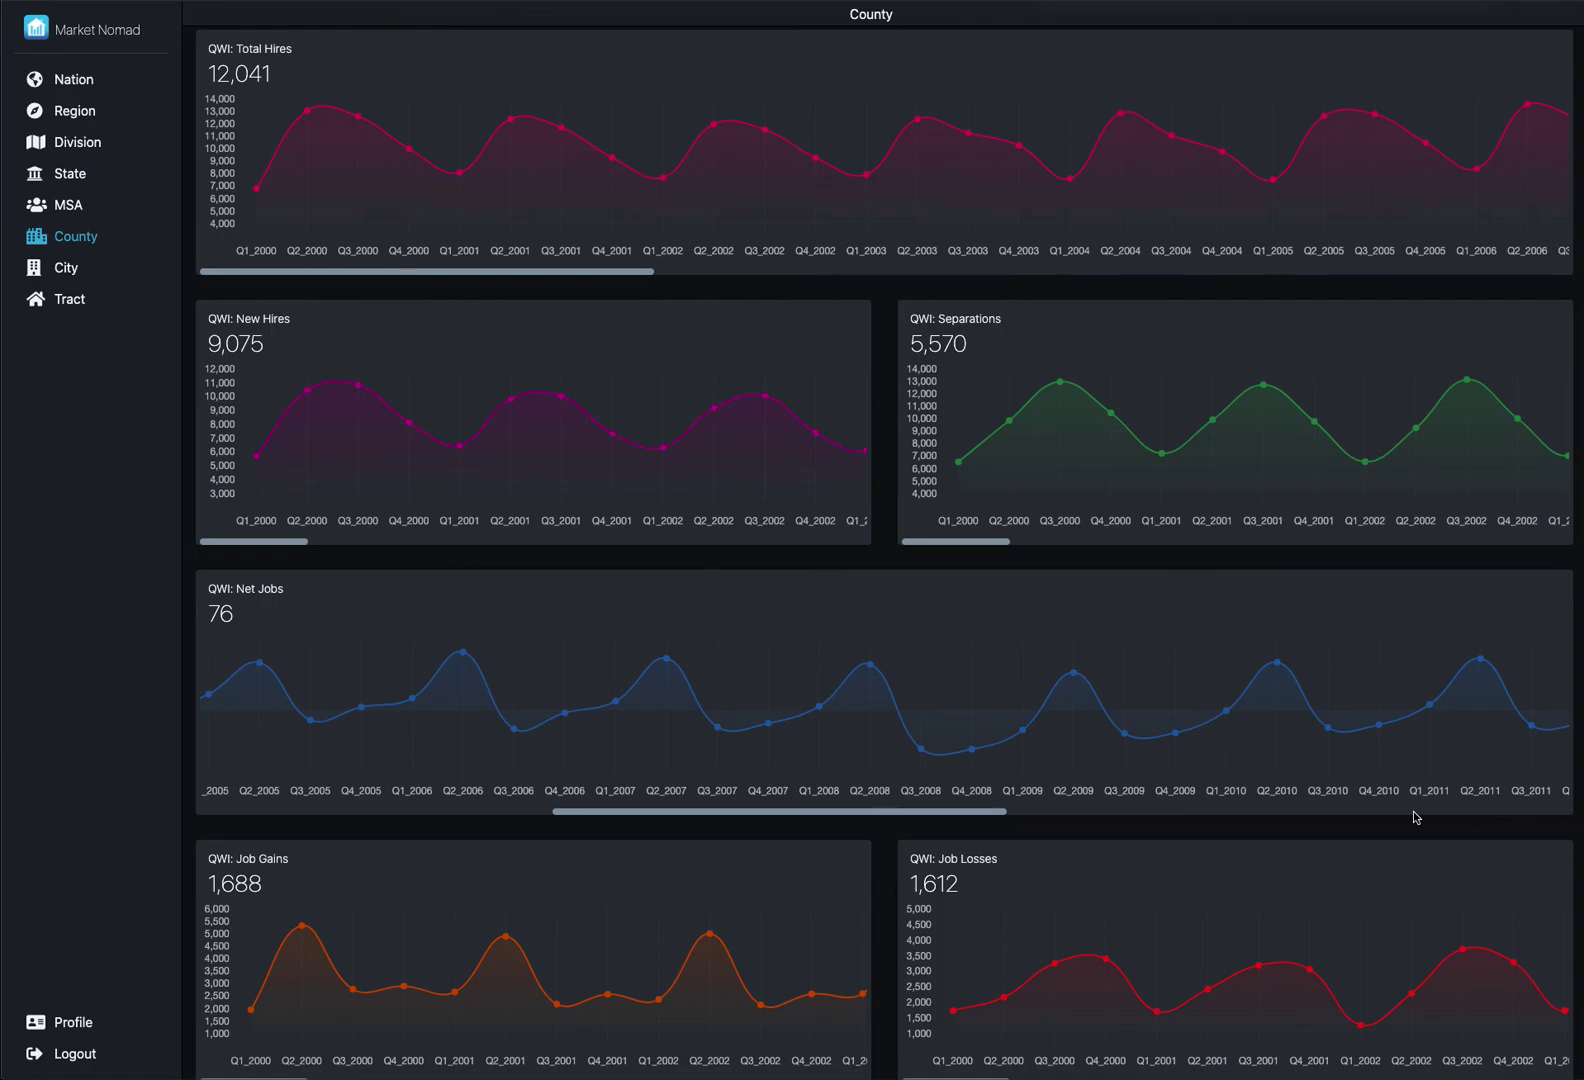
{"action": "mouse_move", "coordinate": [1411, 802]}
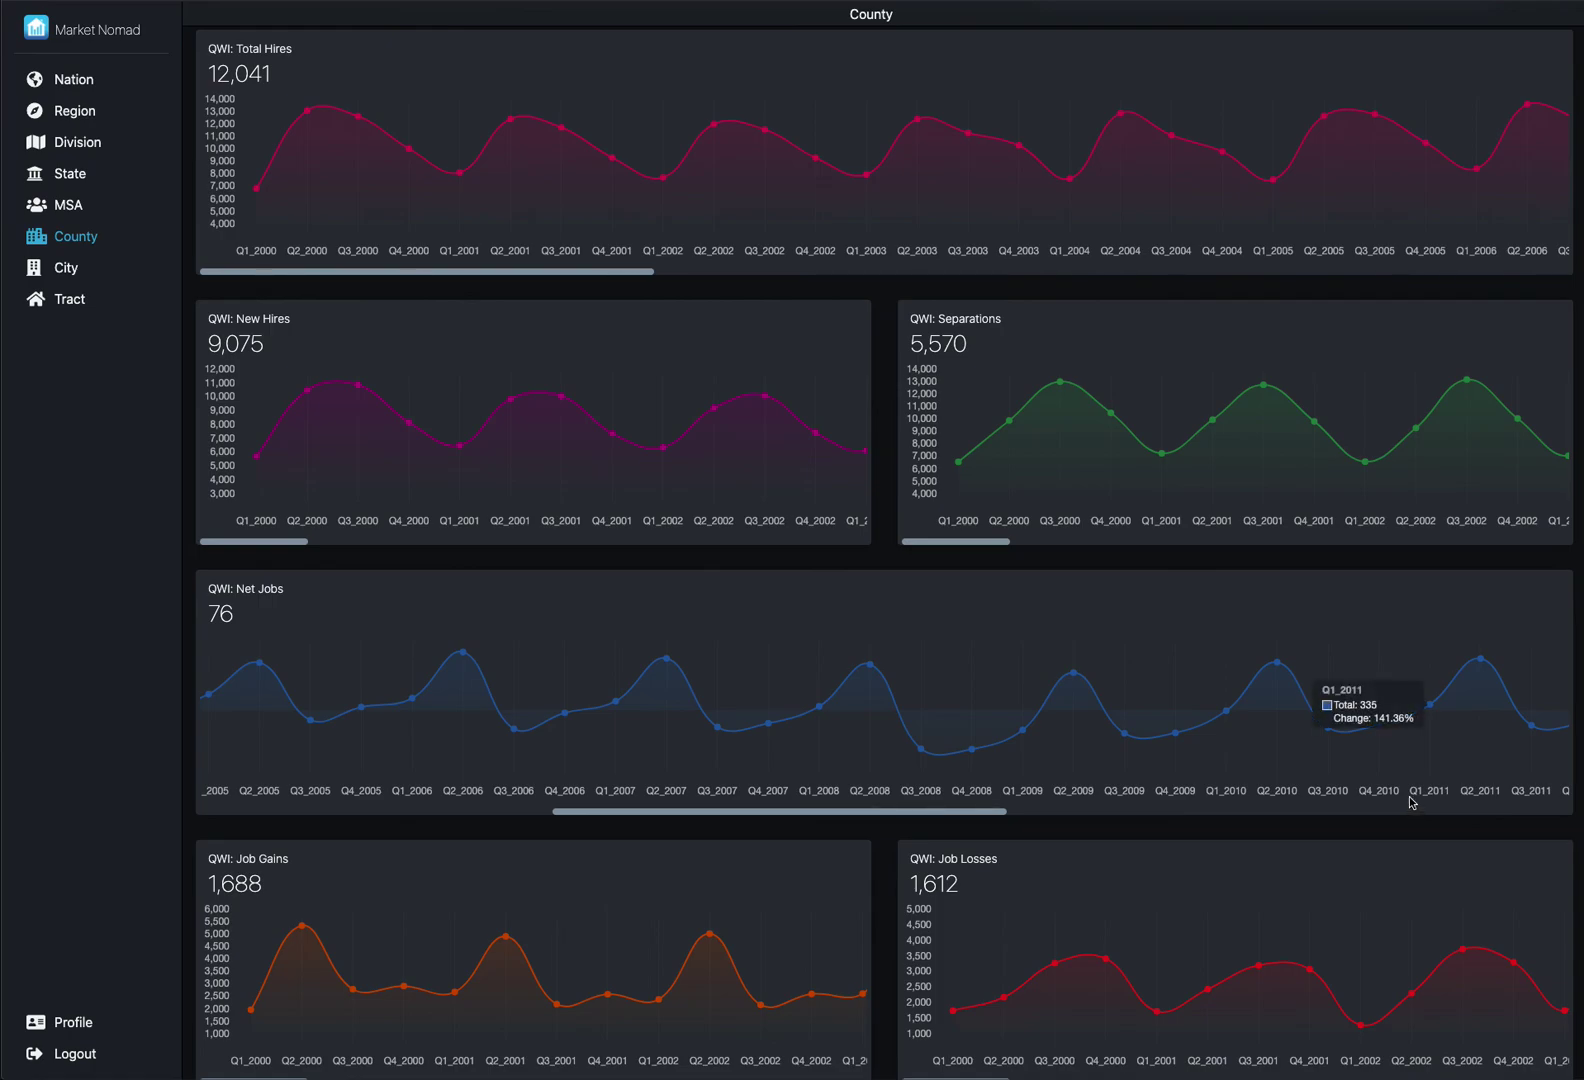
{"action": "scroll", "coordinate": [1410, 803], "scroll_direction": "down", "scroll_amount": 1}
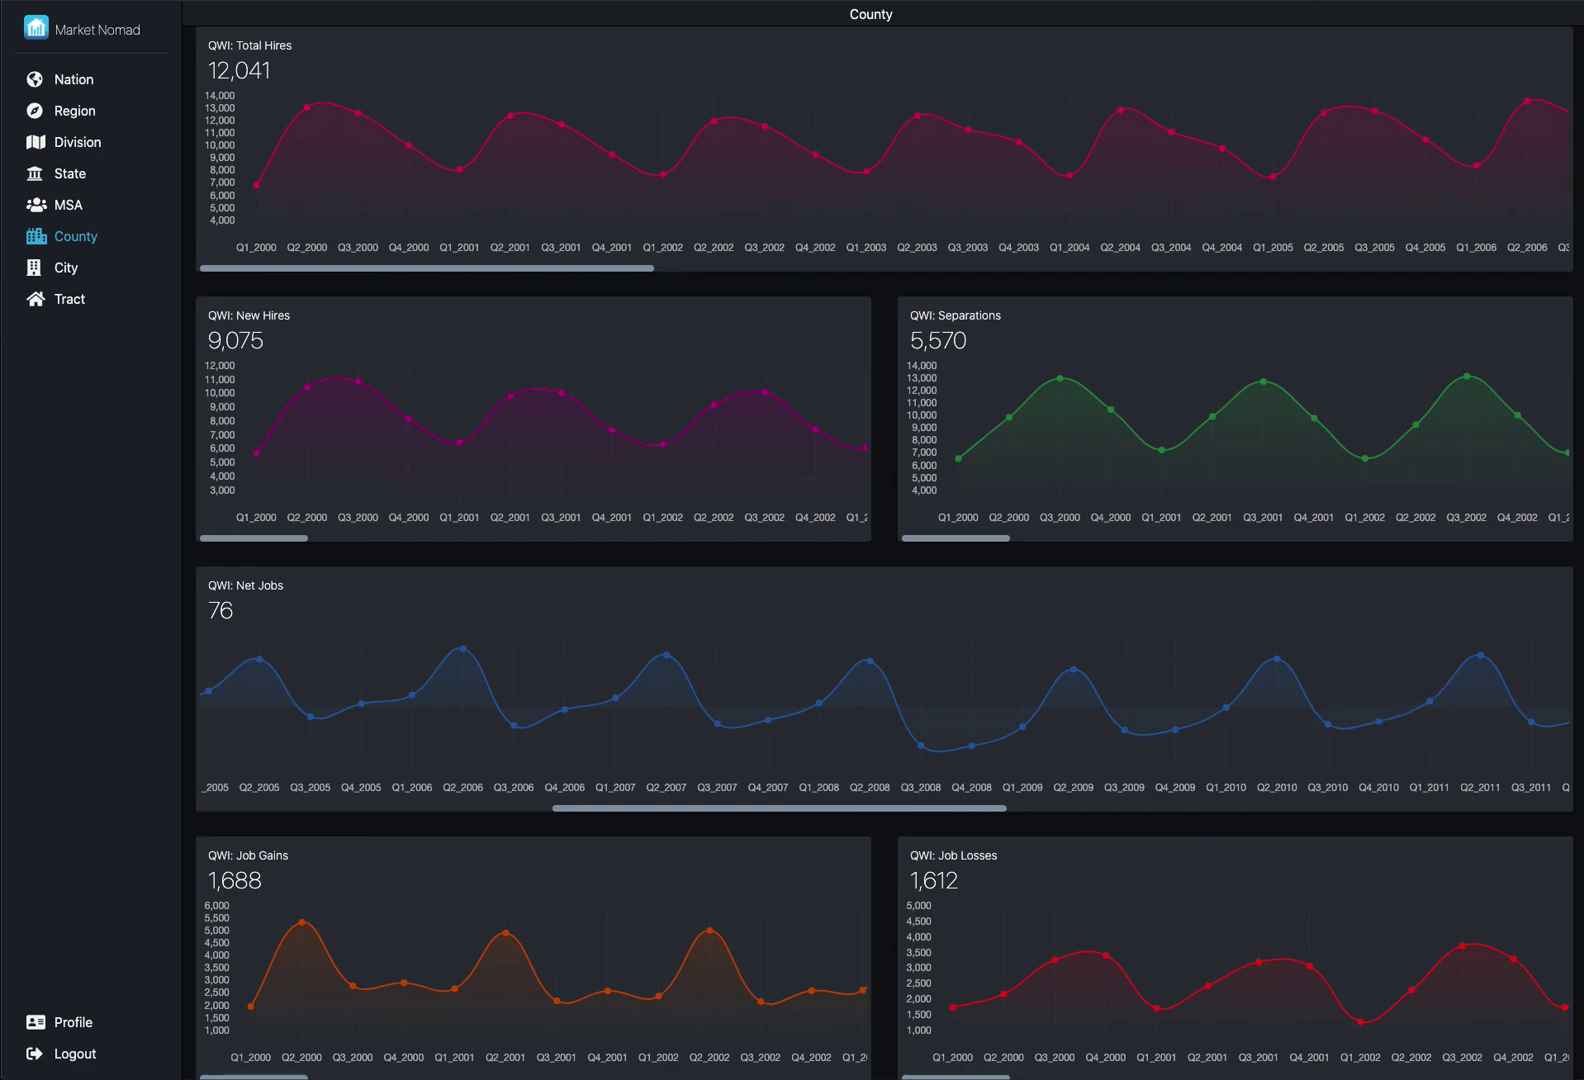
{"action": "scroll", "coordinate": [1373, 563], "scroll_direction": "up", "scroll_amount": 20}
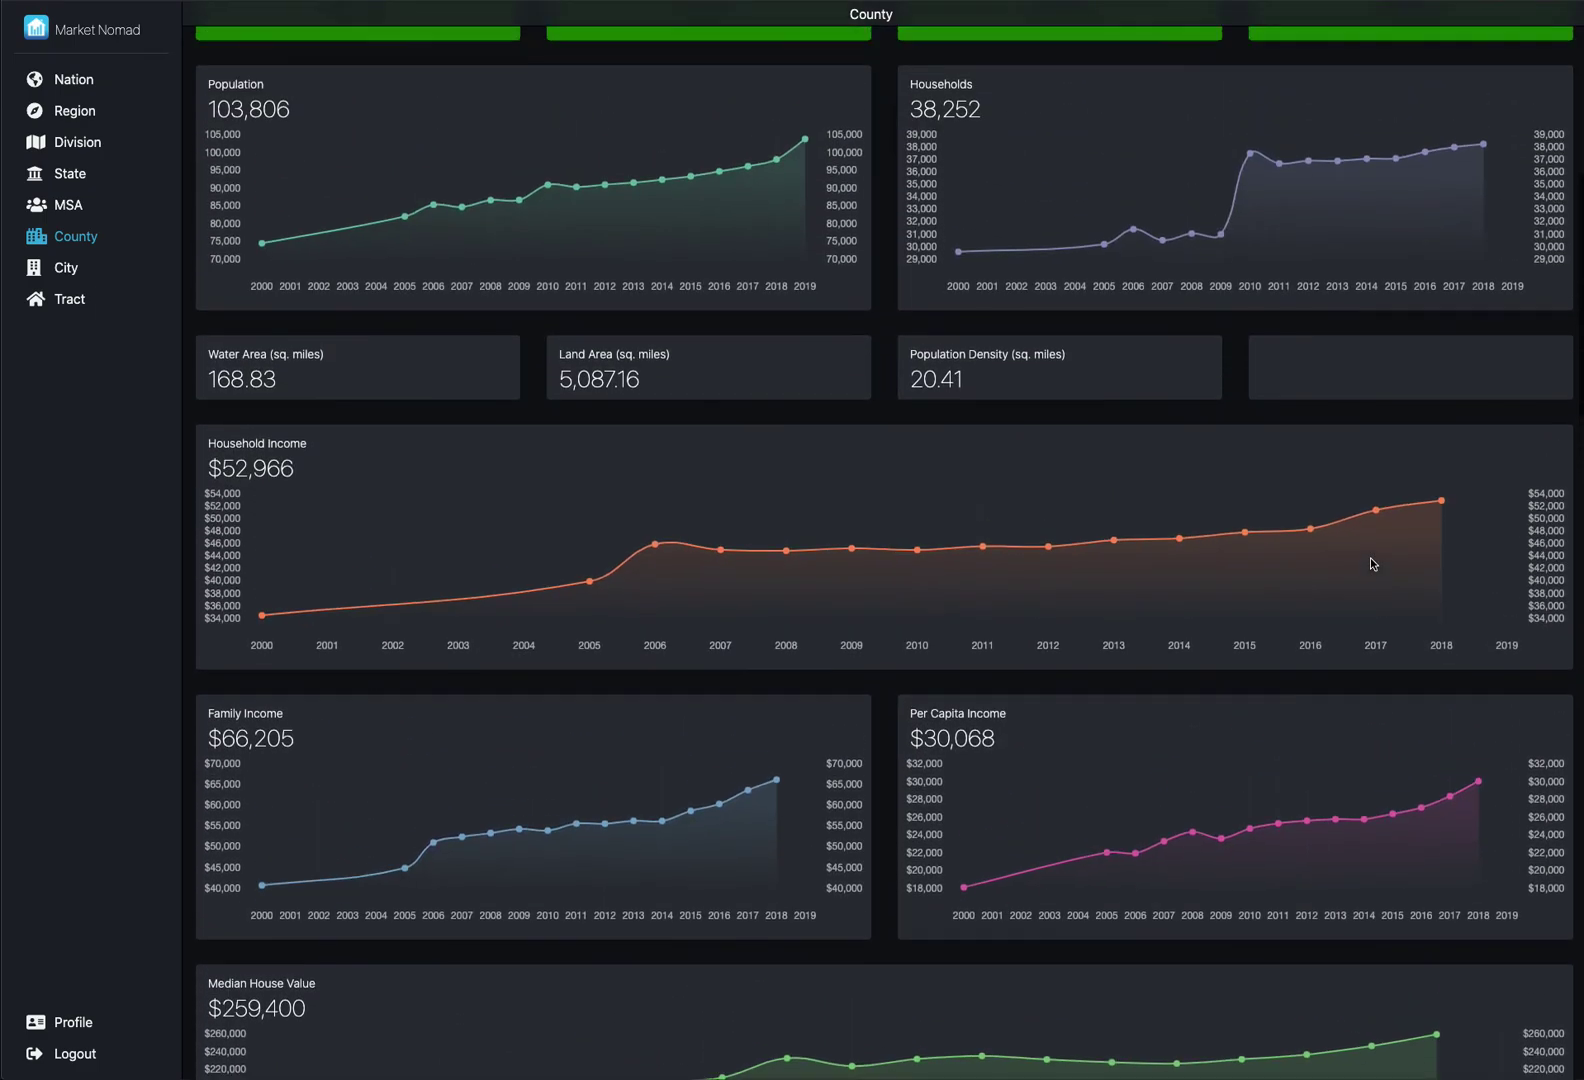
{"action": "scroll", "coordinate": [1373, 563], "scroll_direction": "up", "scroll_amount": 8}
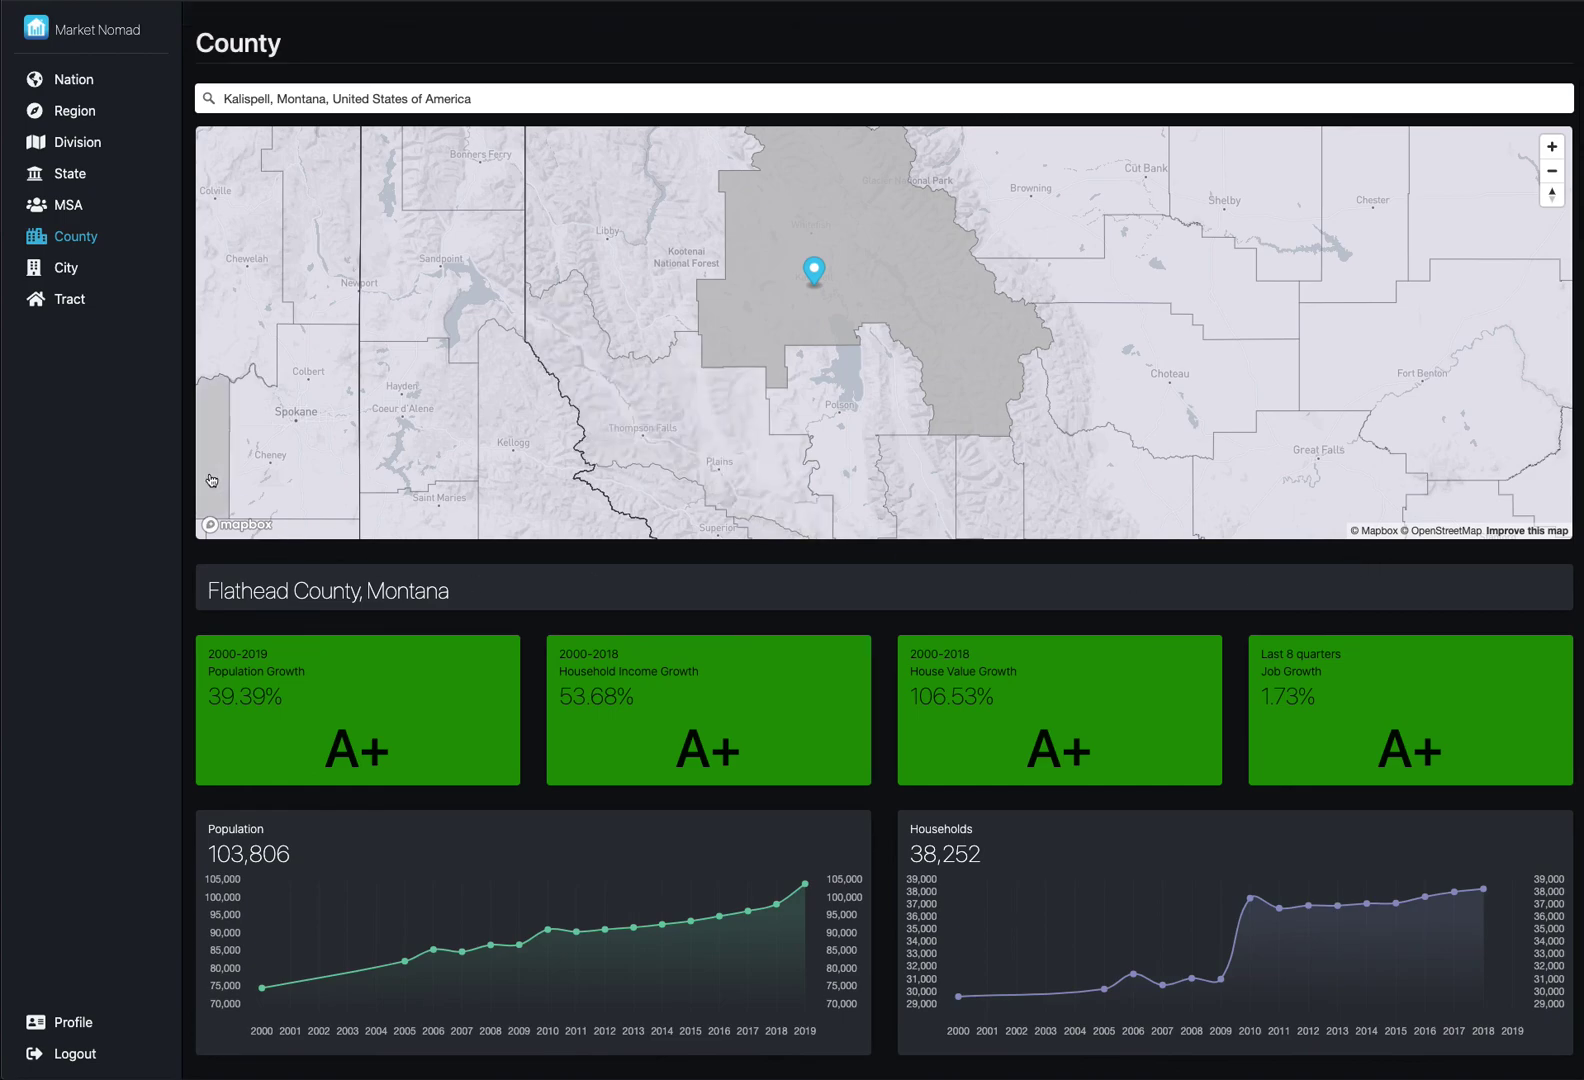
- Open the City dashboard and search for Kalispell, Montana
{"action": "left_click", "coordinate": [66, 268]}
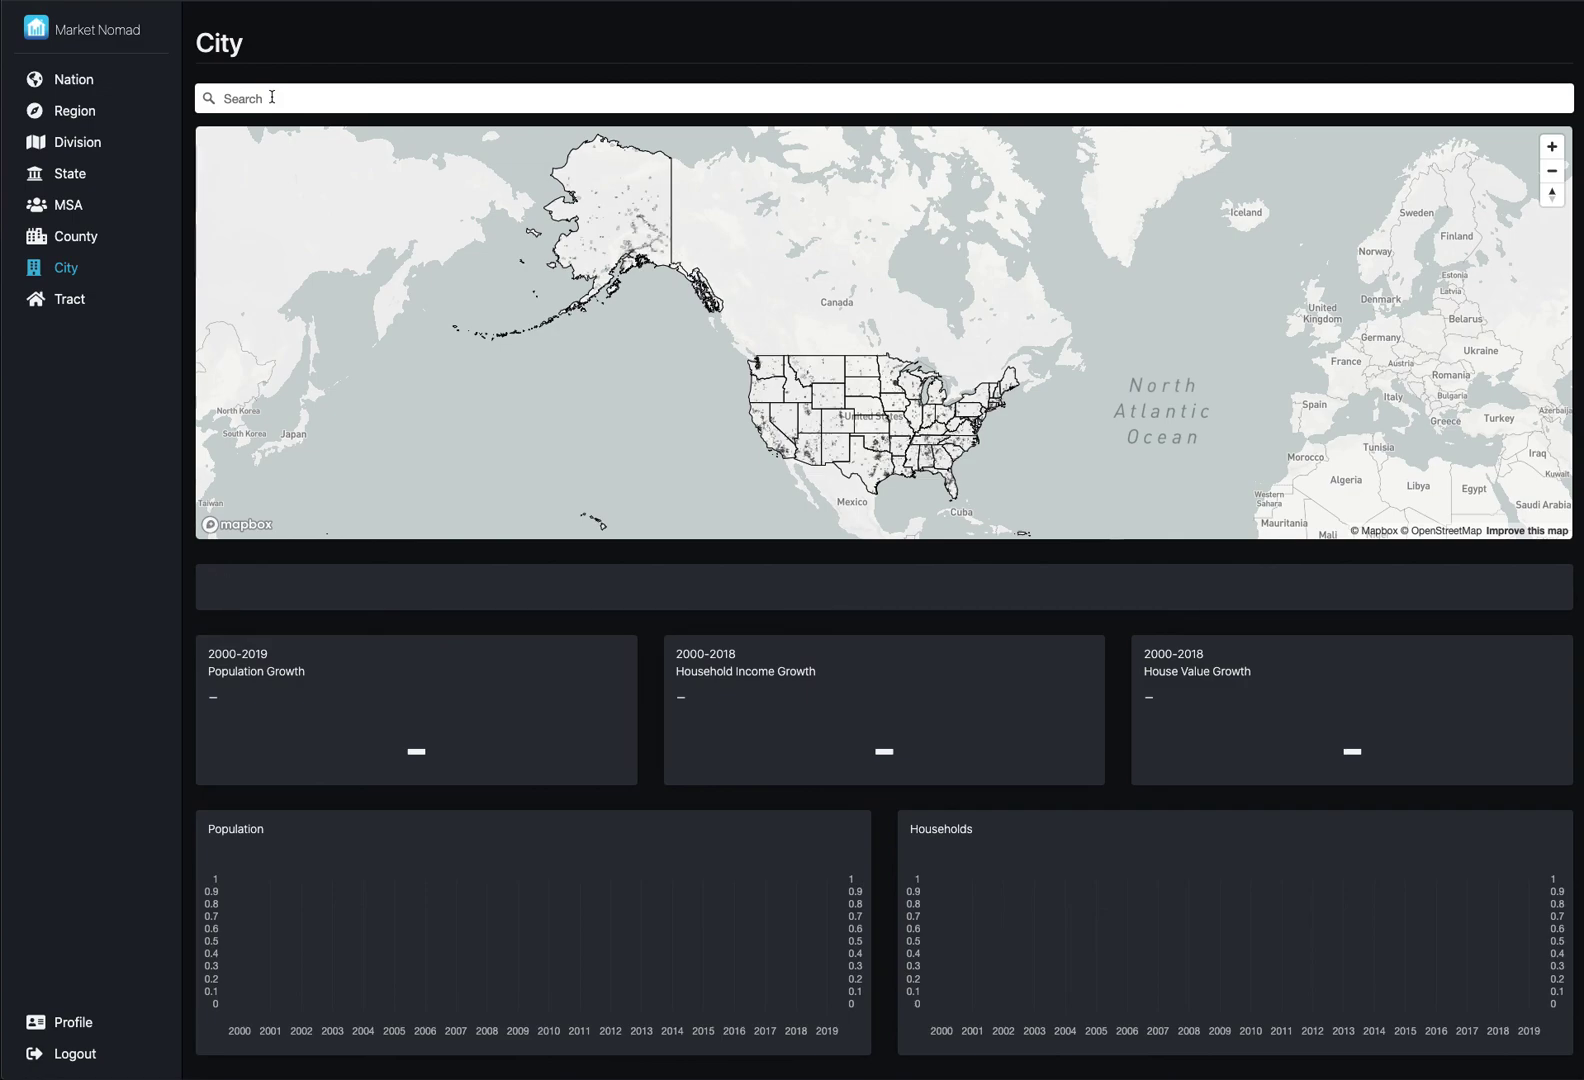
{"action": "type", "text": "kalispell"}
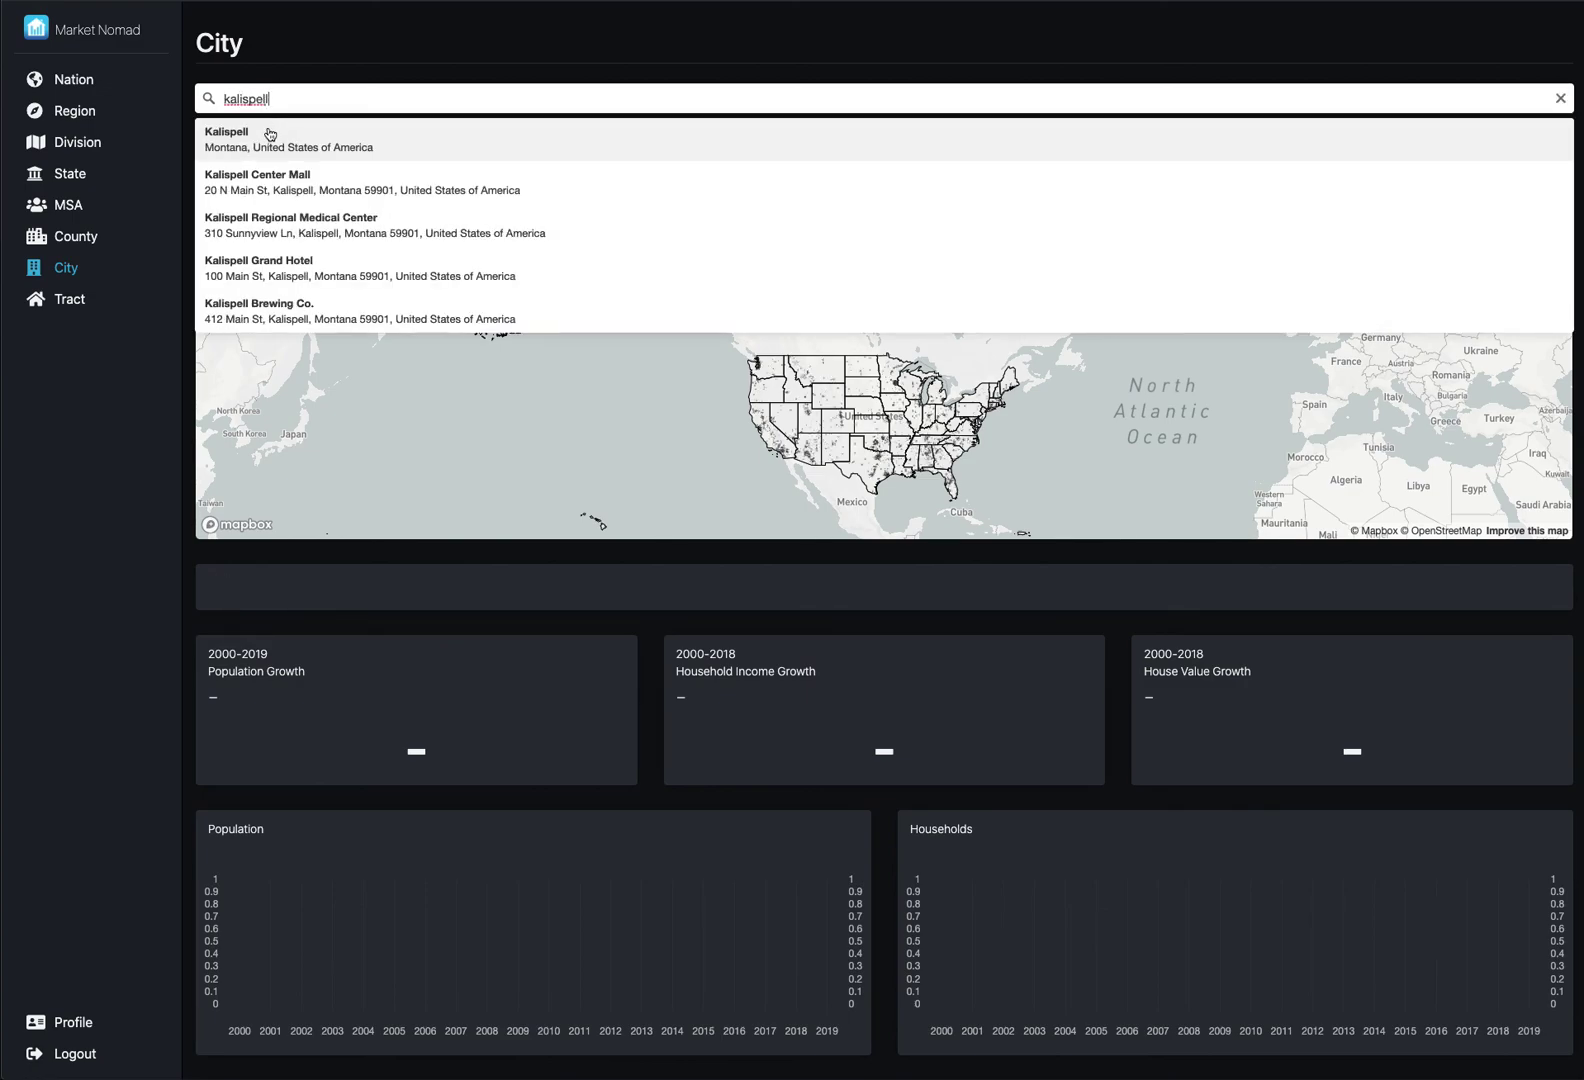
{"action": "left_click", "coordinate": [272, 135]}
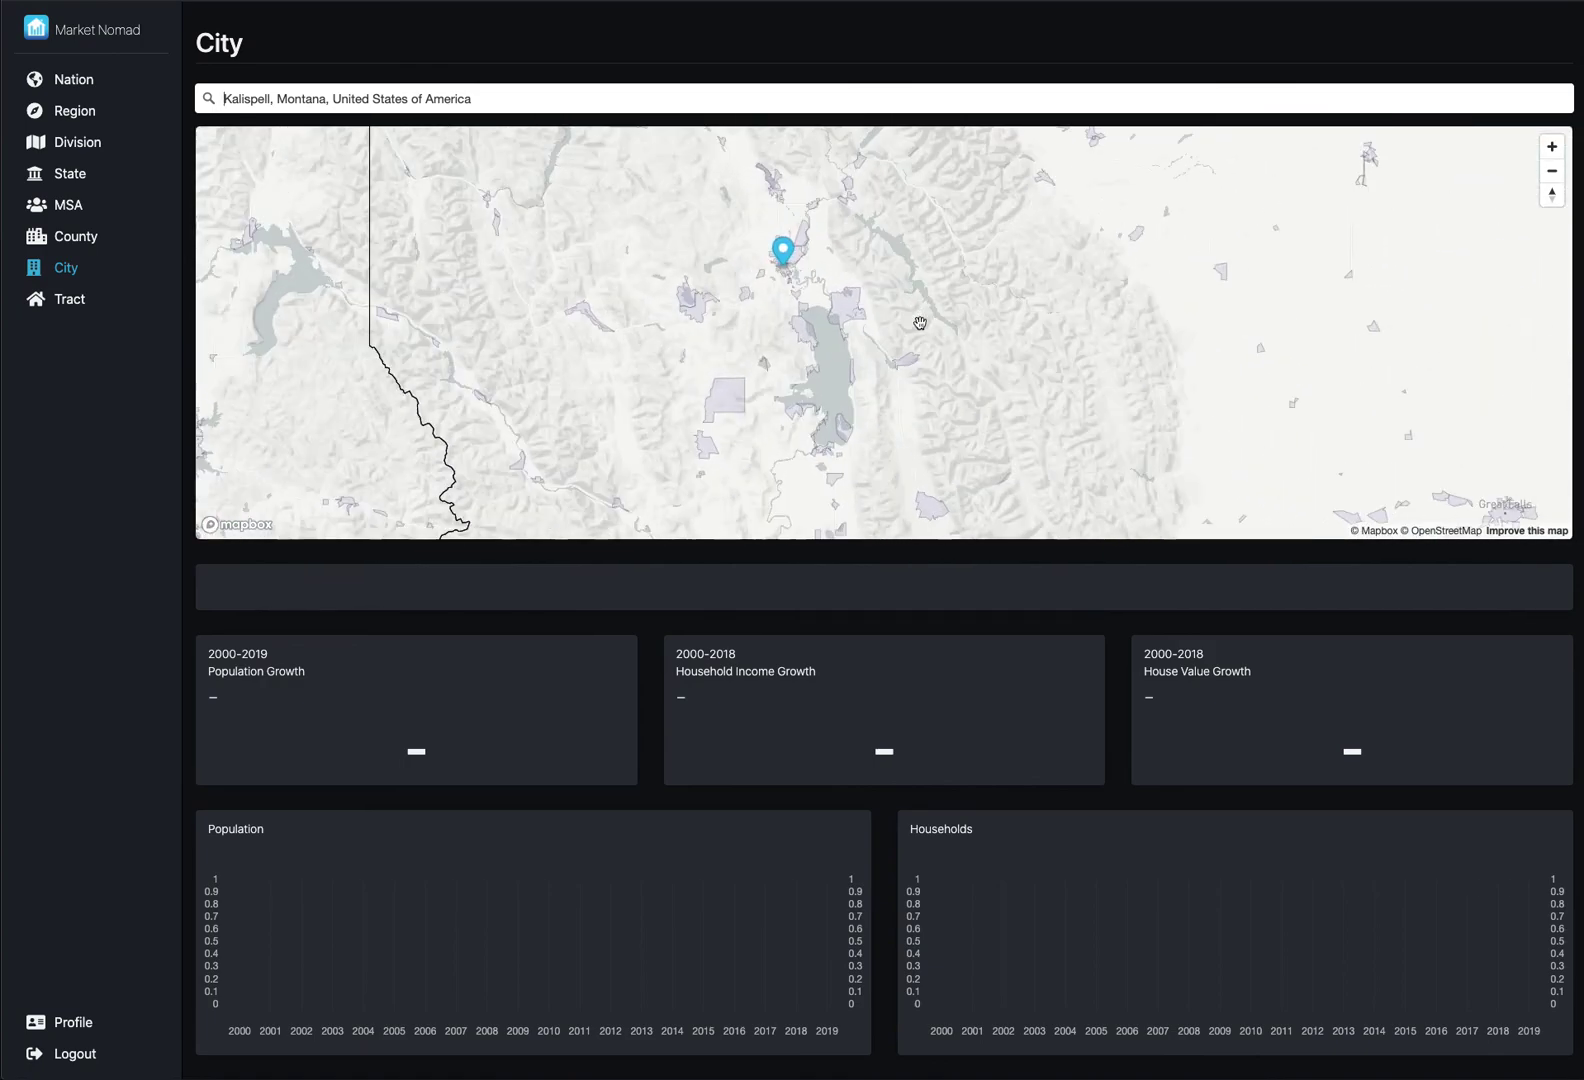
- Zoom the map in two levels and re-centre it on the Kalispell pin
{"action": "left_click", "coordinate": [1552, 146]}
{"action": "left_click", "coordinate": [1552, 146]}
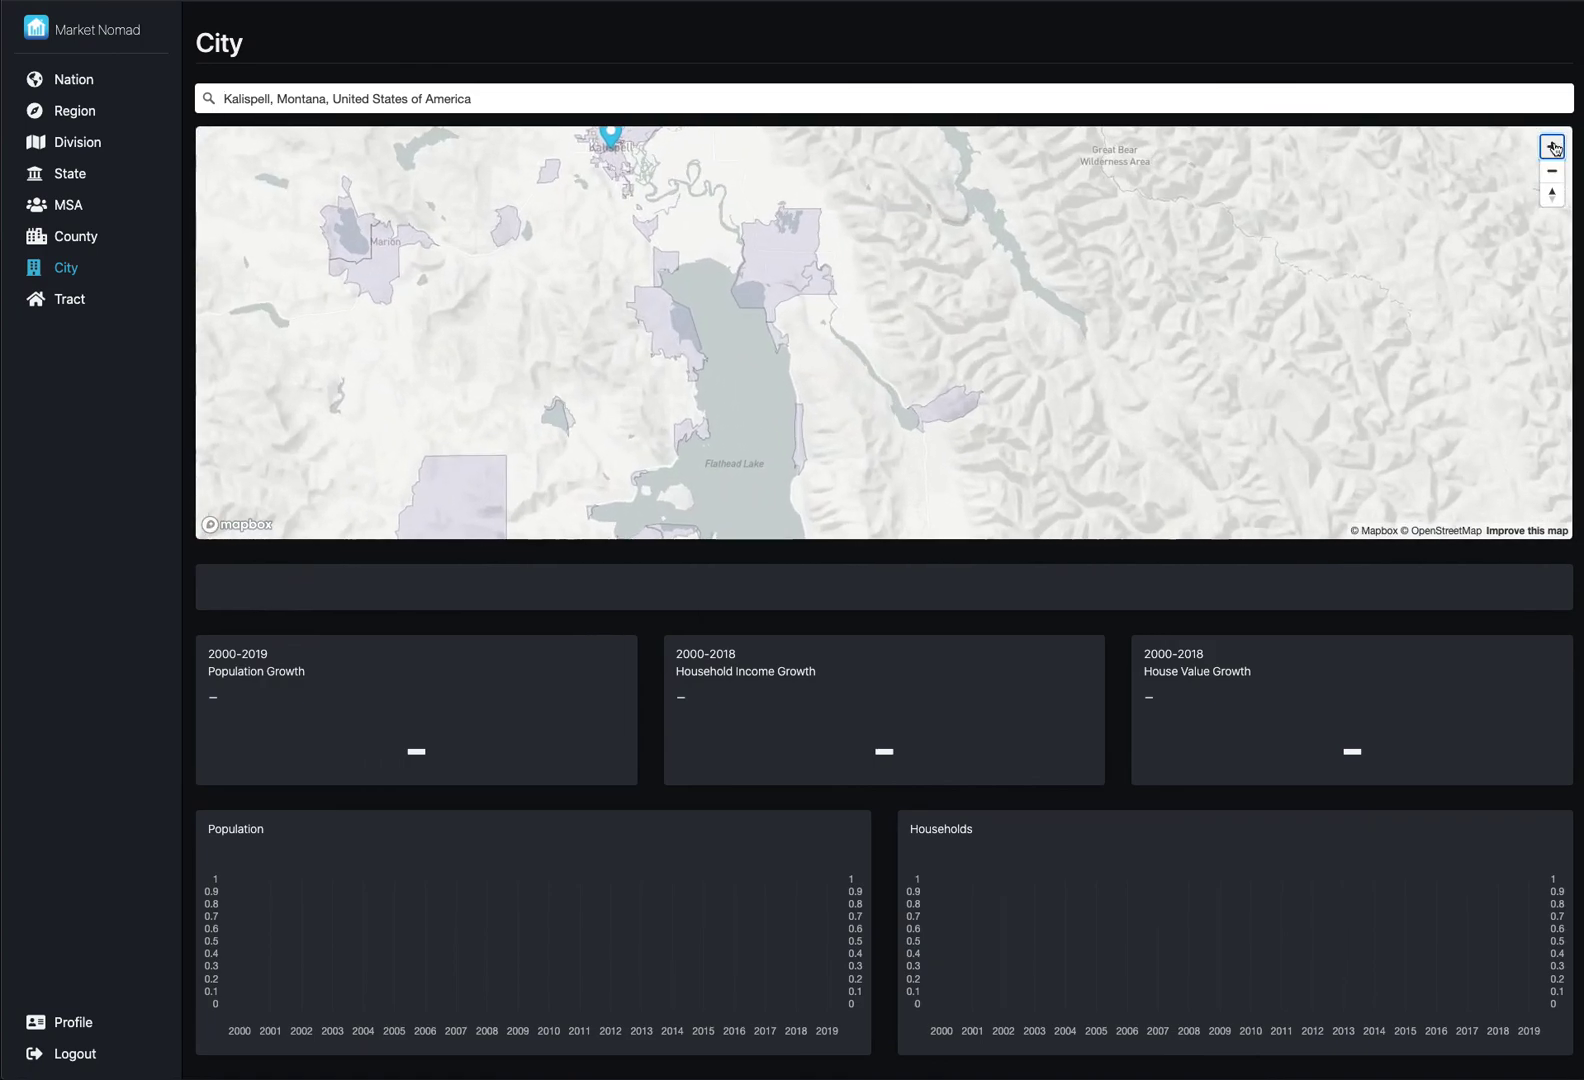
{"action": "left_click_drag", "start_coordinate": [1096, 240], "coordinate": [1486, 466]}
{"action": "left_click_drag", "start_coordinate": [1128, 340], "coordinate": [1247, 405]}
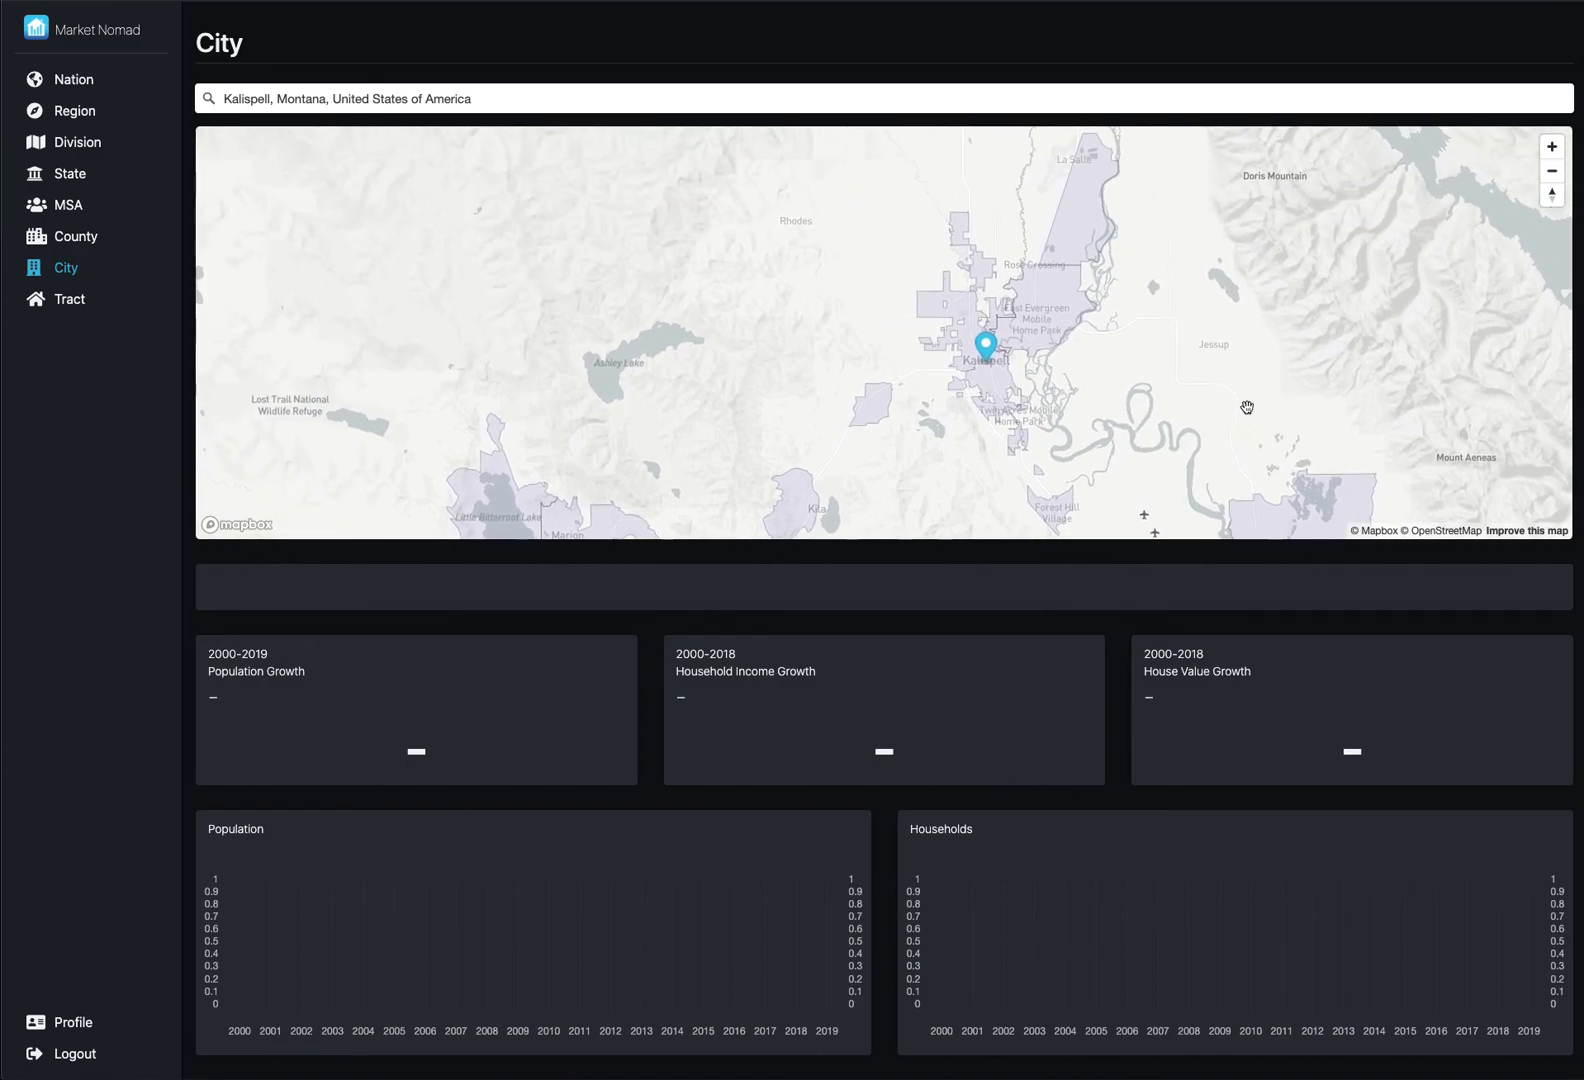
- Load growth data for Batavia, Helena Flats, Forest Hill Village, Kalispell city, and finally Evergreen CDP
{"action": "left_click", "coordinate": [880, 412]}
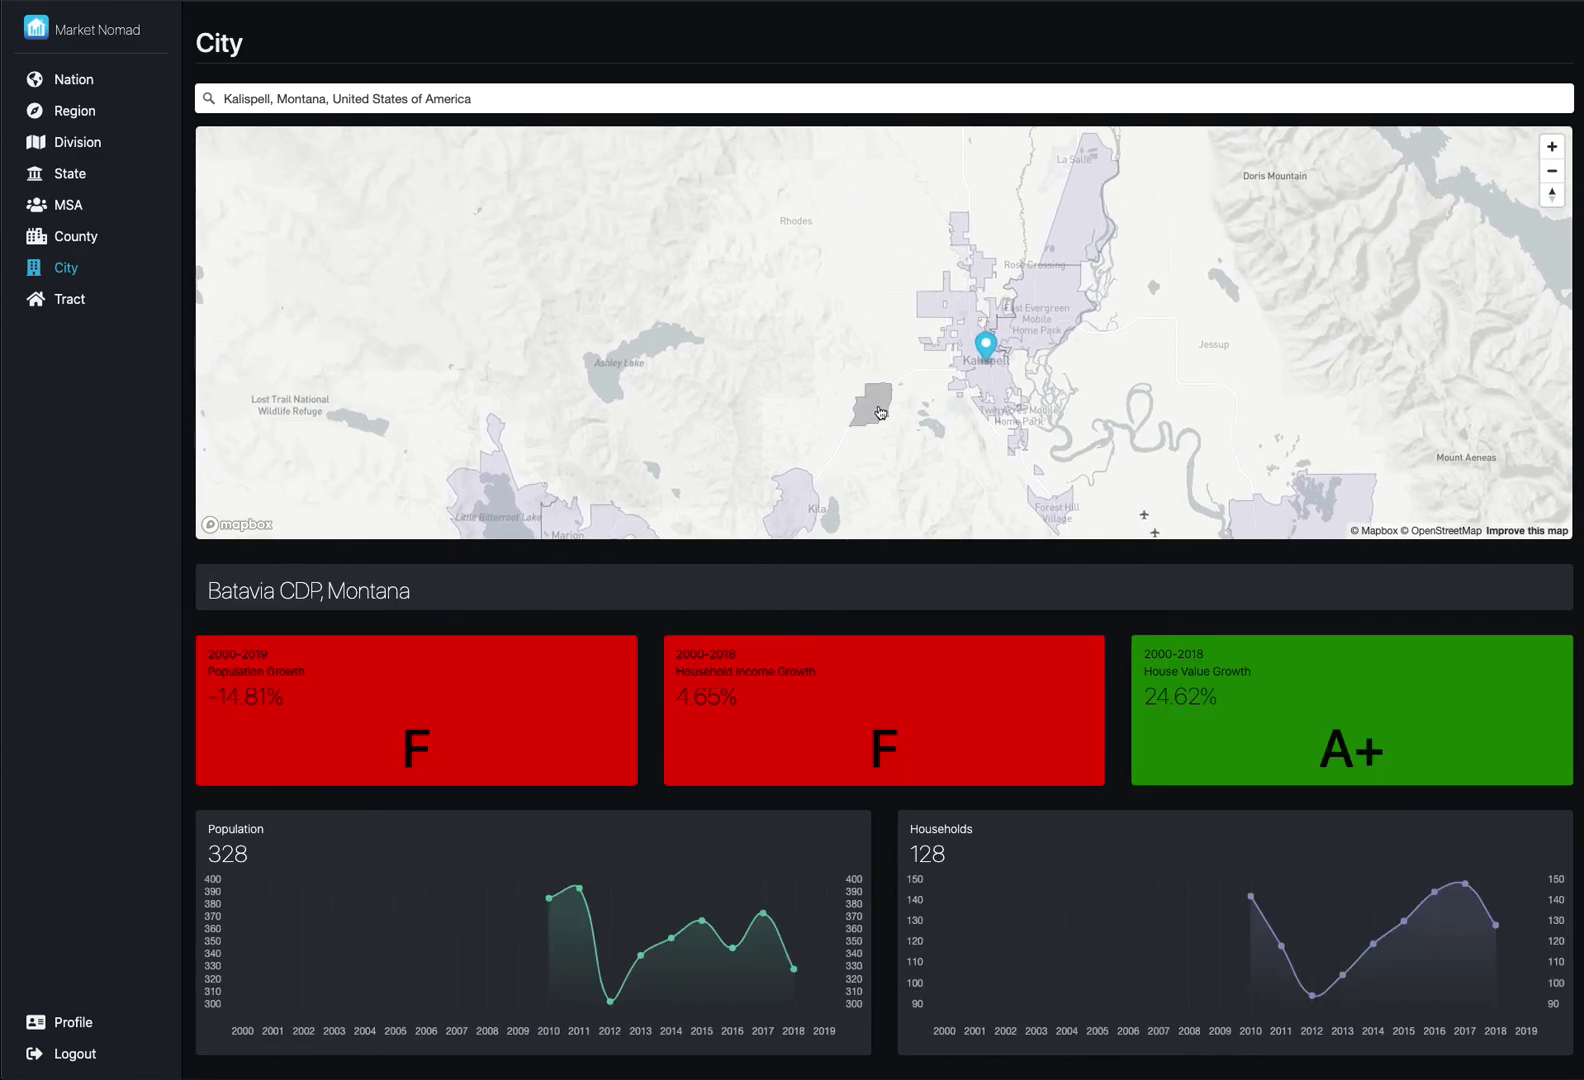
{"action": "left_click", "coordinate": [1071, 242]}
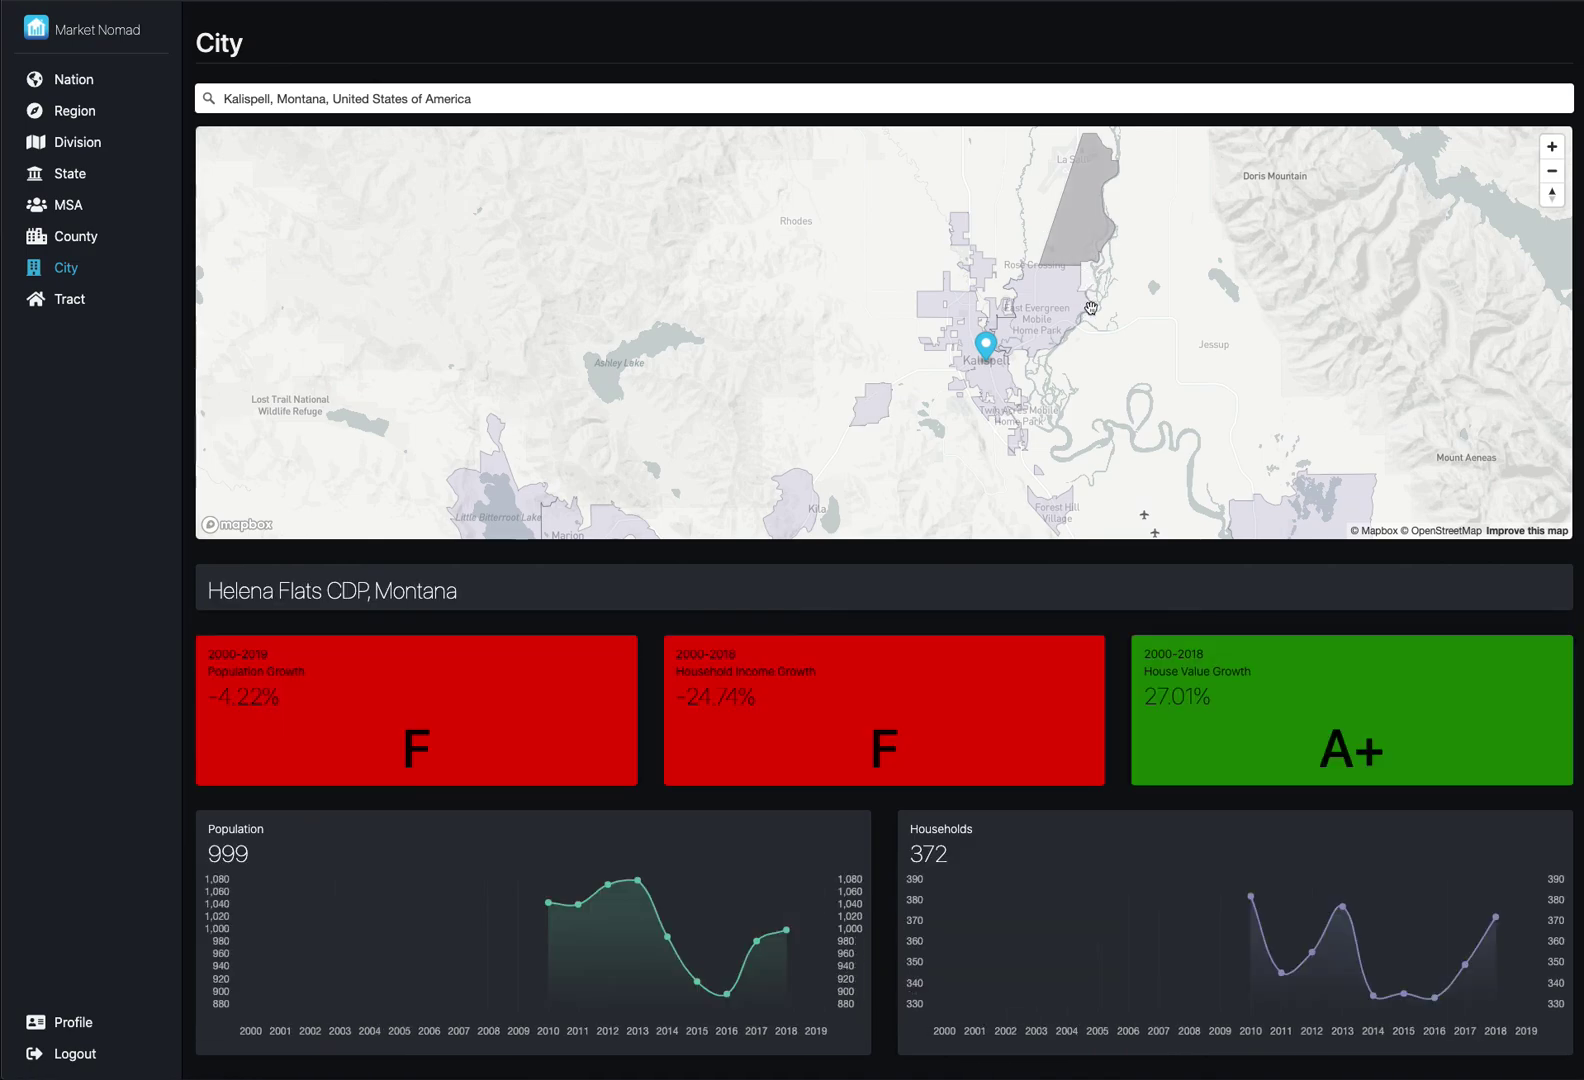
{"action": "left_click", "coordinate": [1057, 521]}
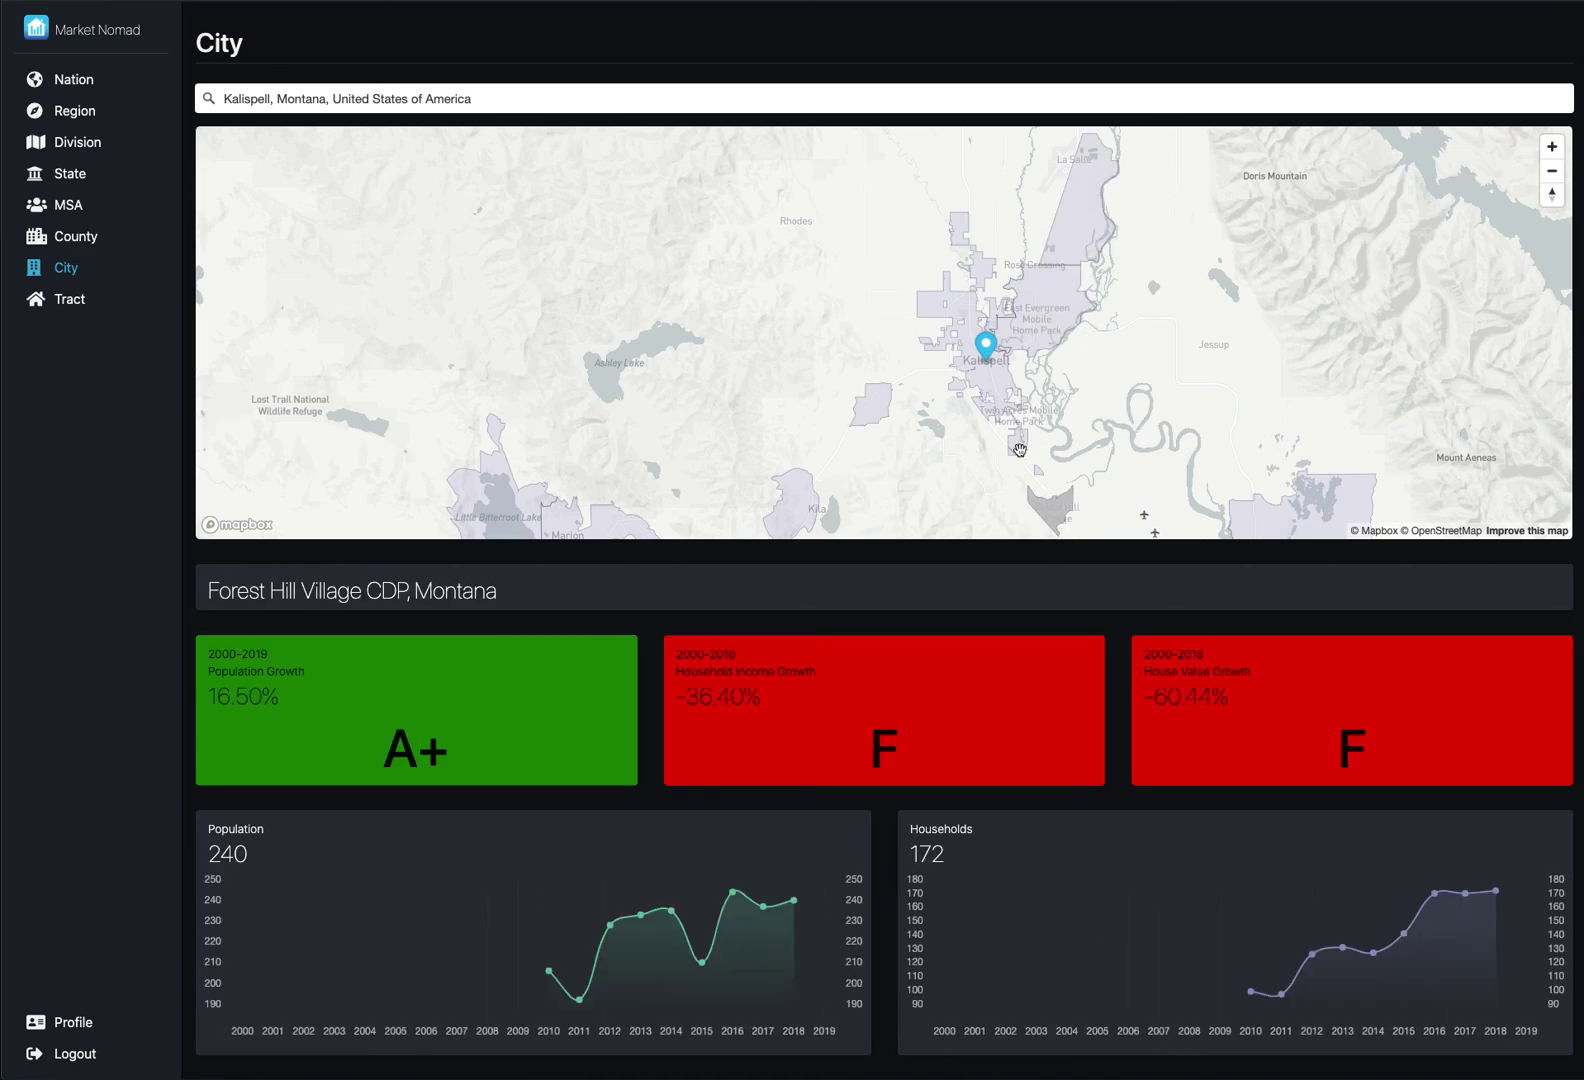
{"action": "left_click", "coordinate": [1008, 385]}
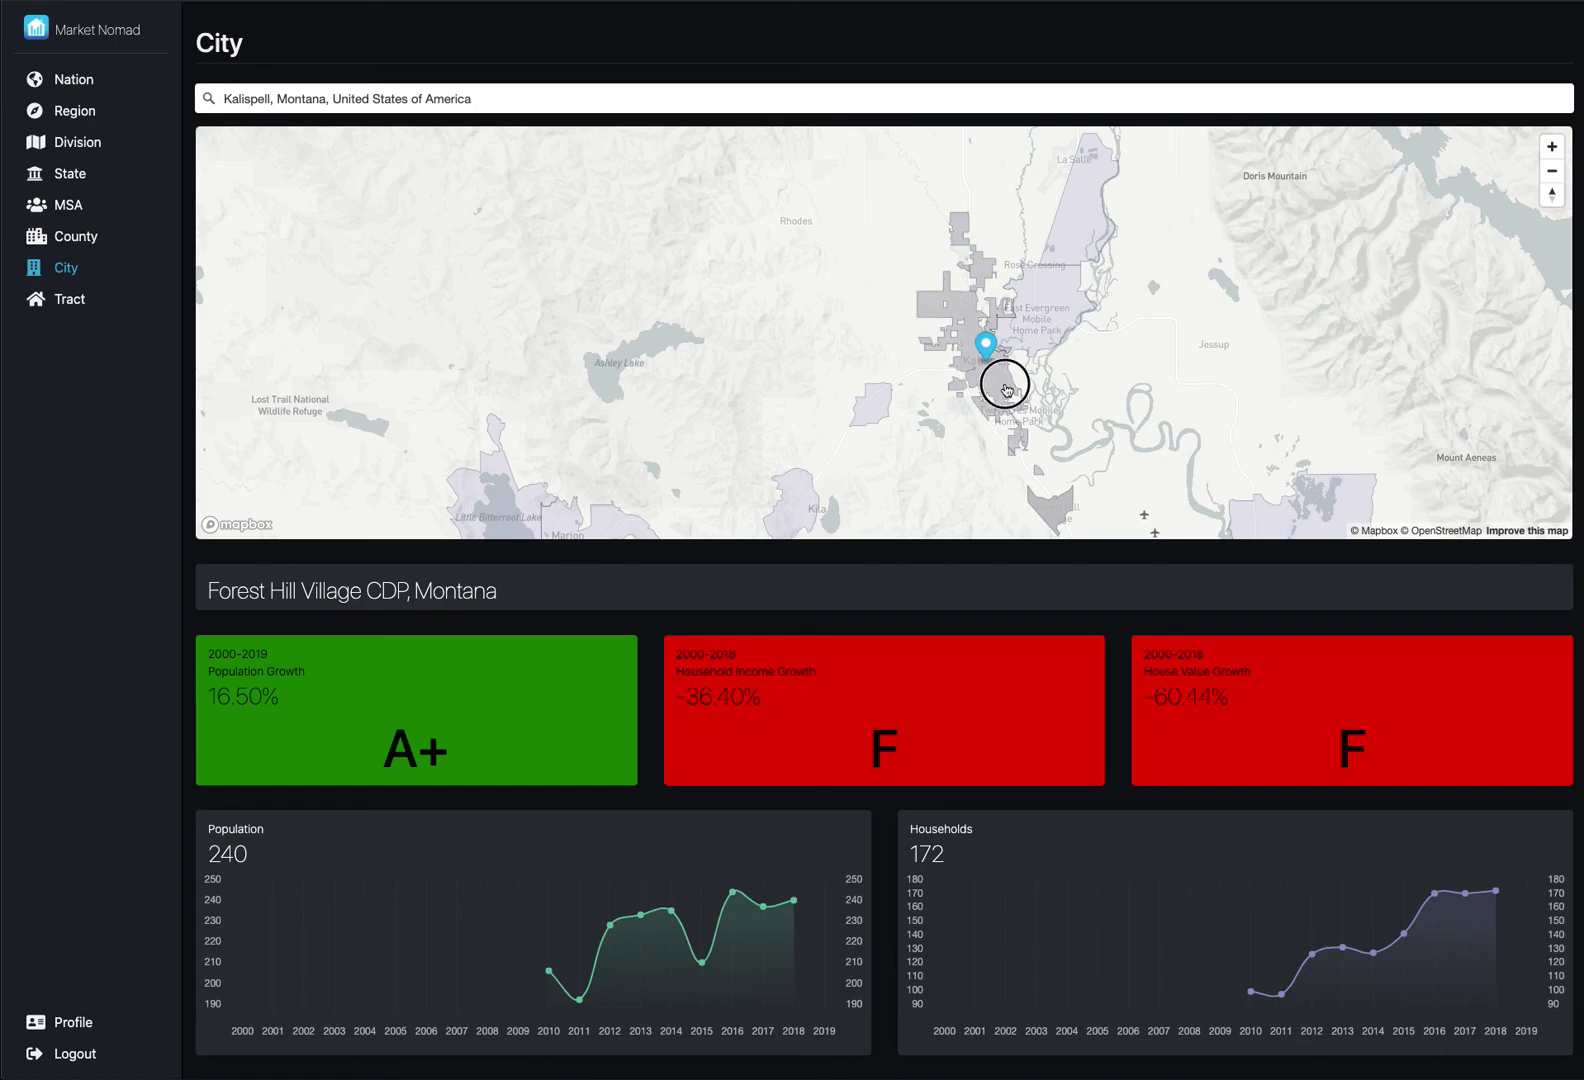
{"action": "left_click", "coordinate": [1047, 326]}
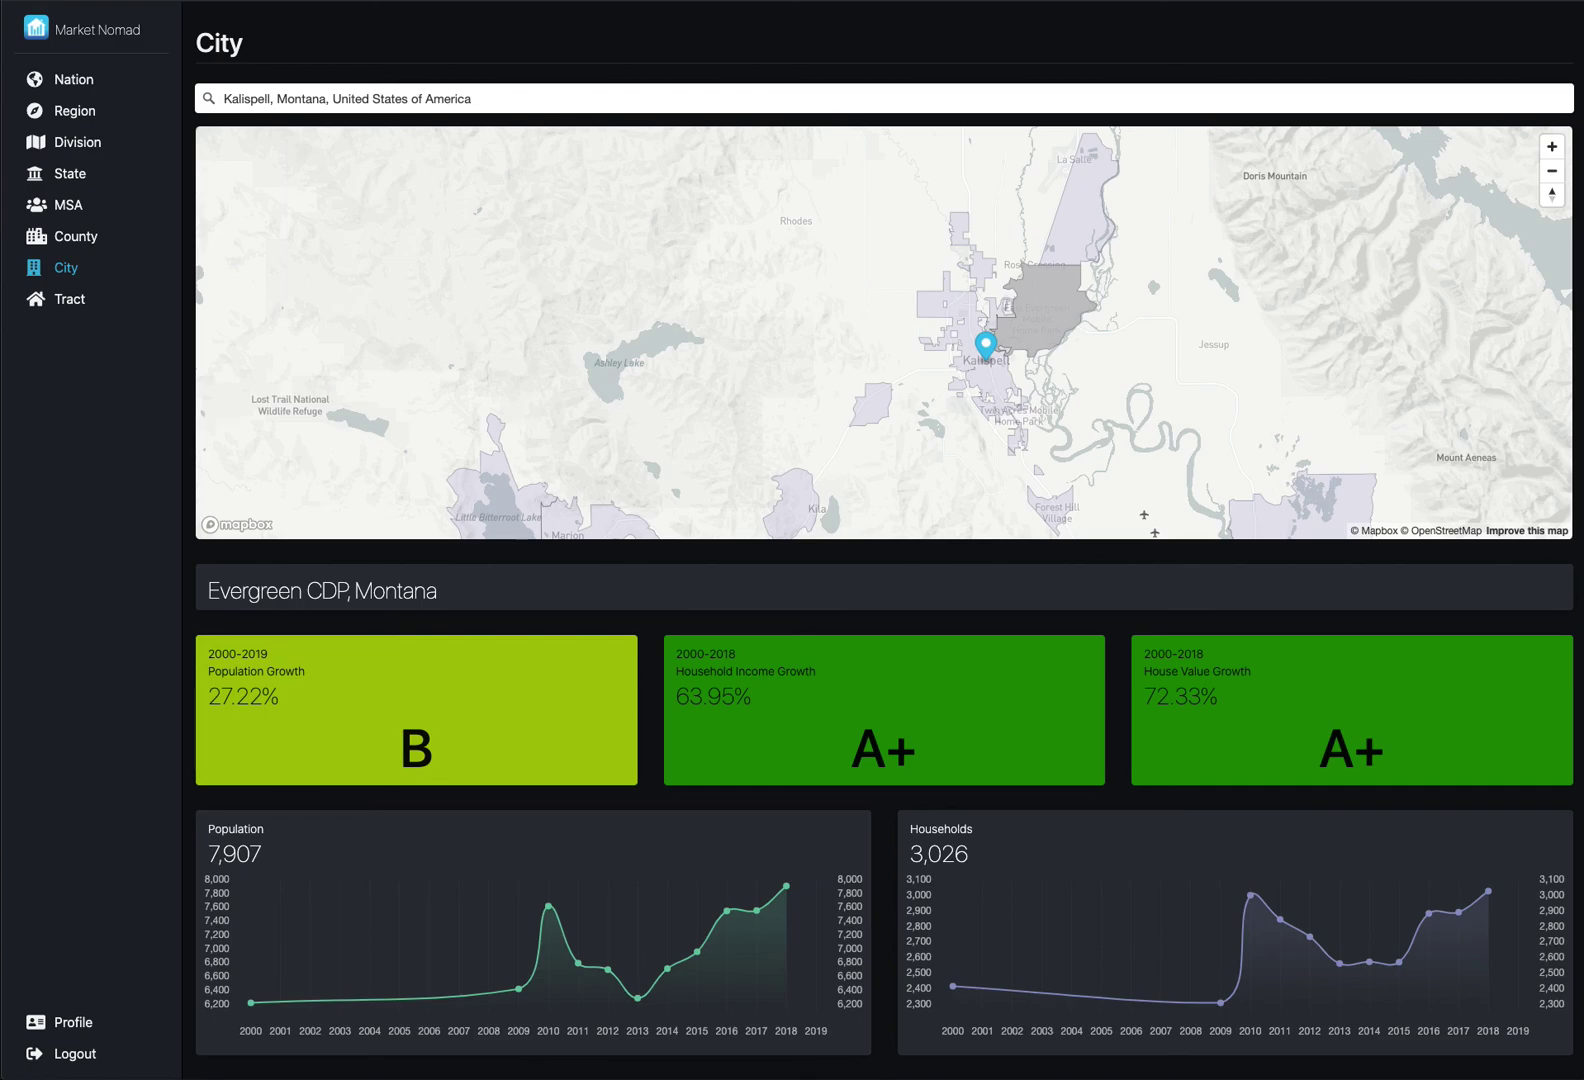
- Switch to the Tract view and search for 'kalispe' to pick Kalispell, Montana
{"action": "left_click", "coordinate": [70, 299]}
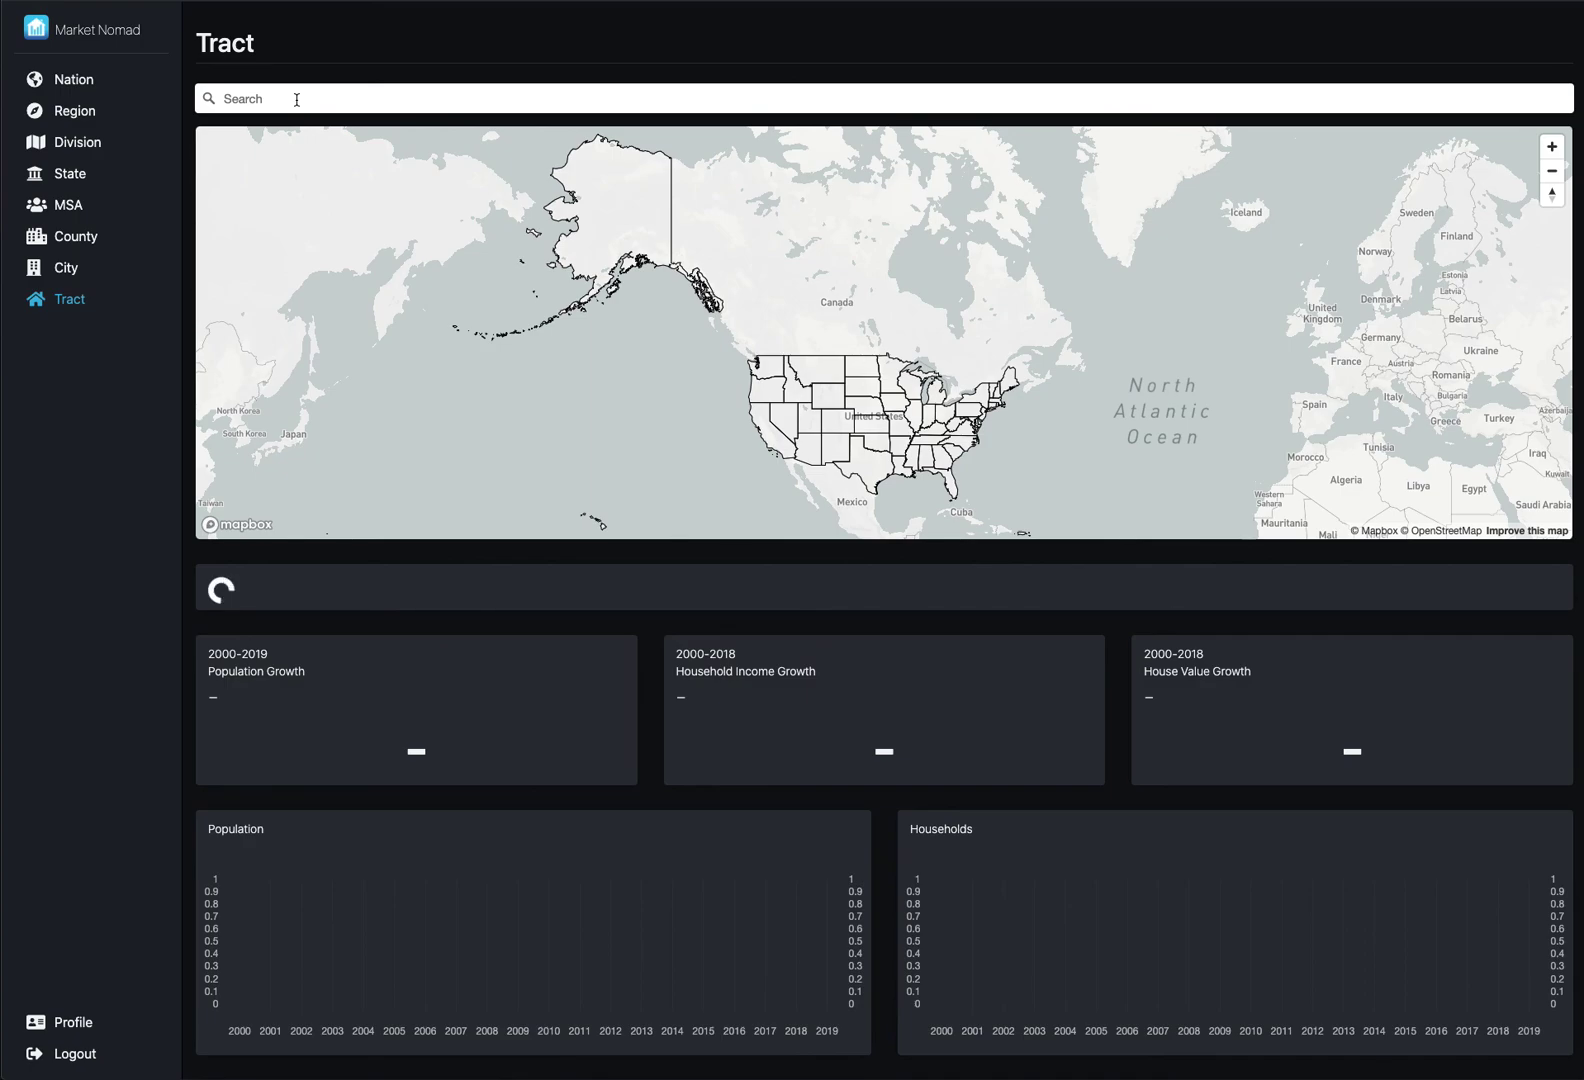
{"action": "left_click", "coordinate": [296, 99]}
{"action": "type", "text": "kalispe"}
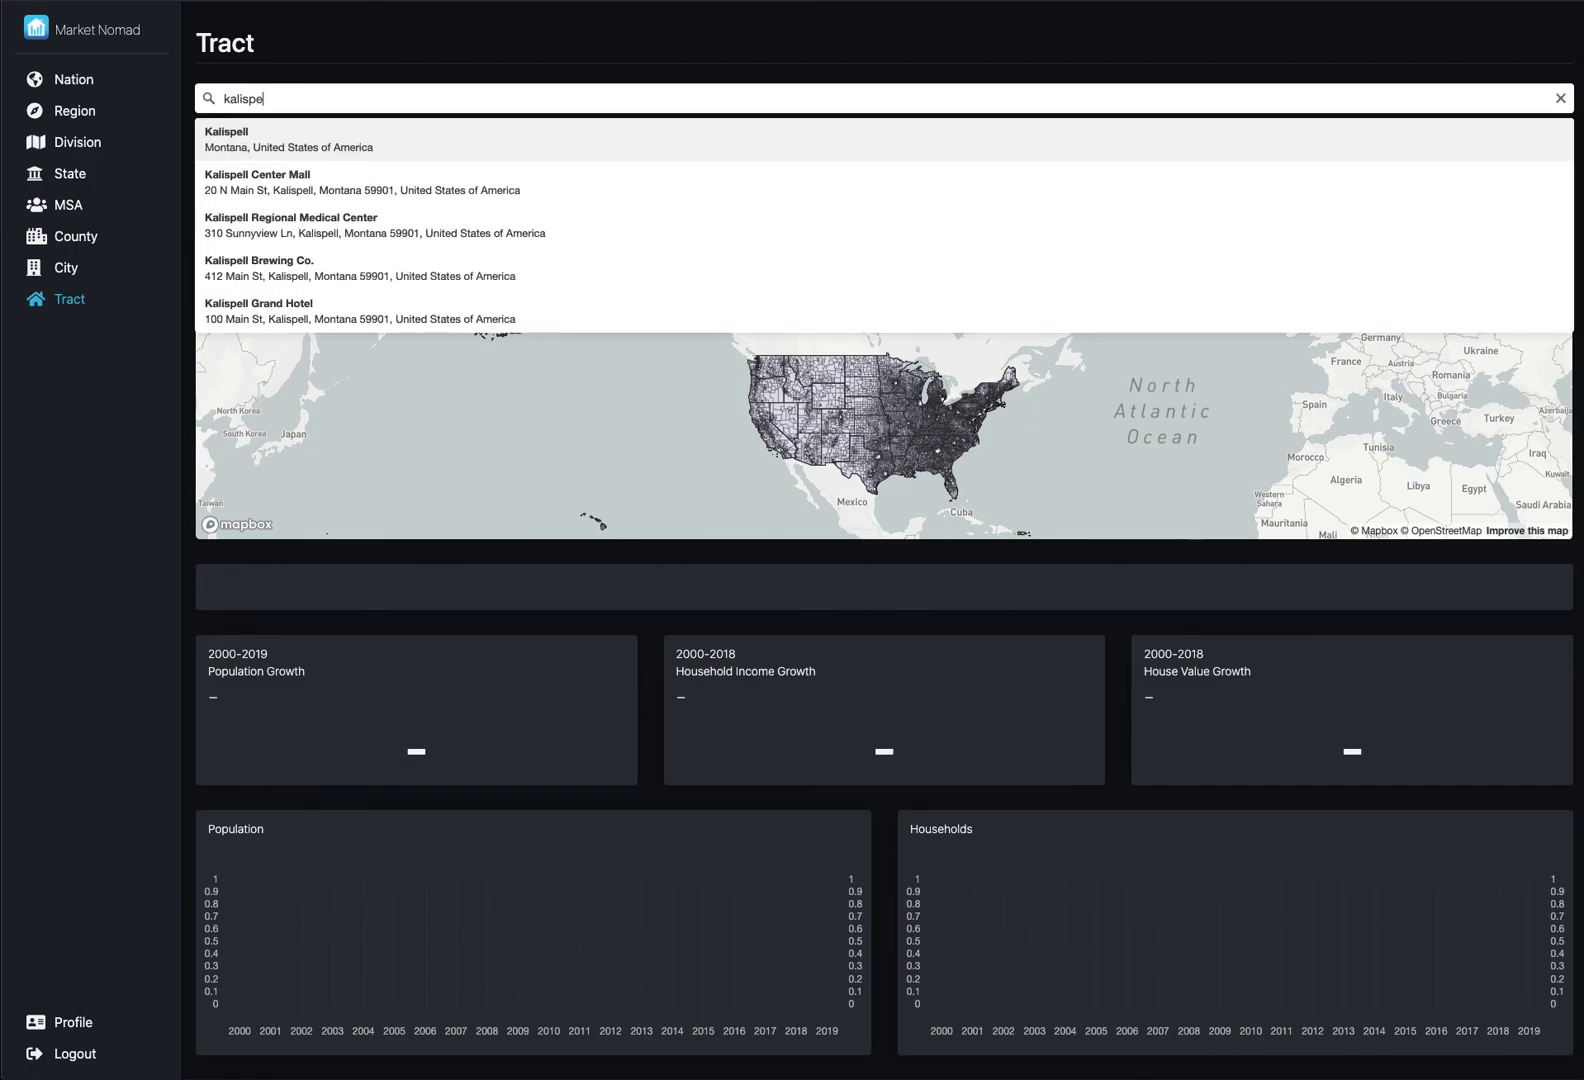
{"action": "left_click", "coordinate": [299, 131]}
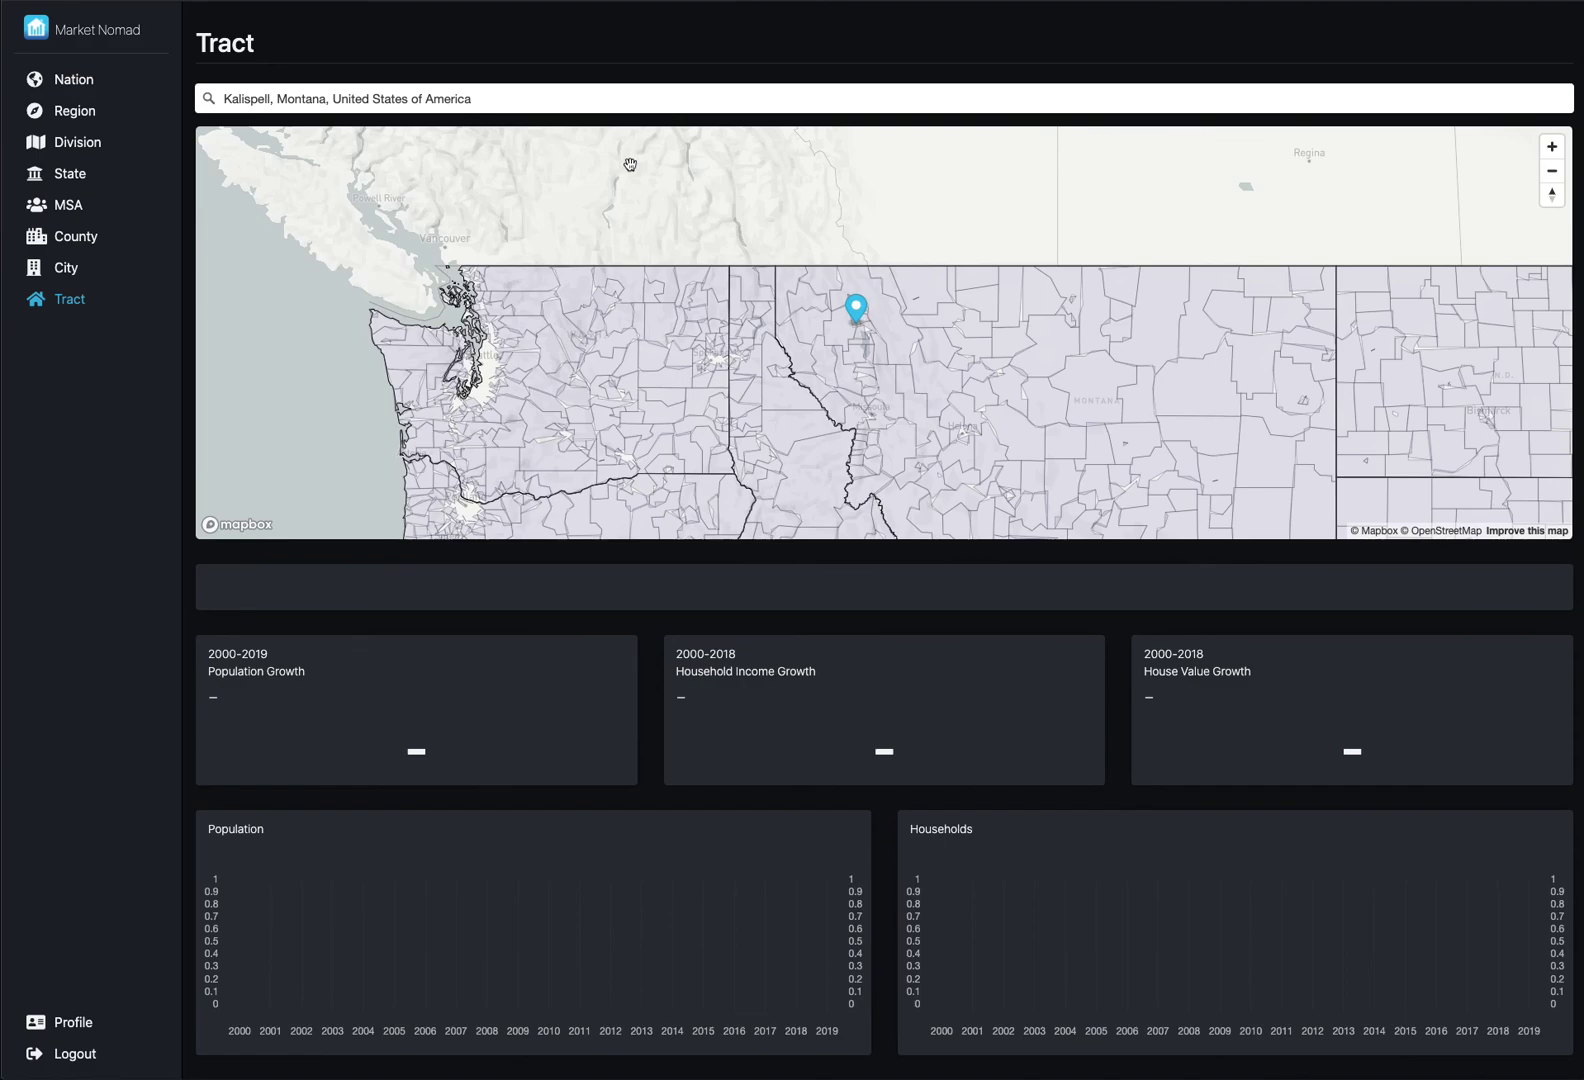
- Zoom in three steps and centre the Kalispell marker among the surrounding census tracts
{"action": "left_click", "coordinate": [1552, 146]}
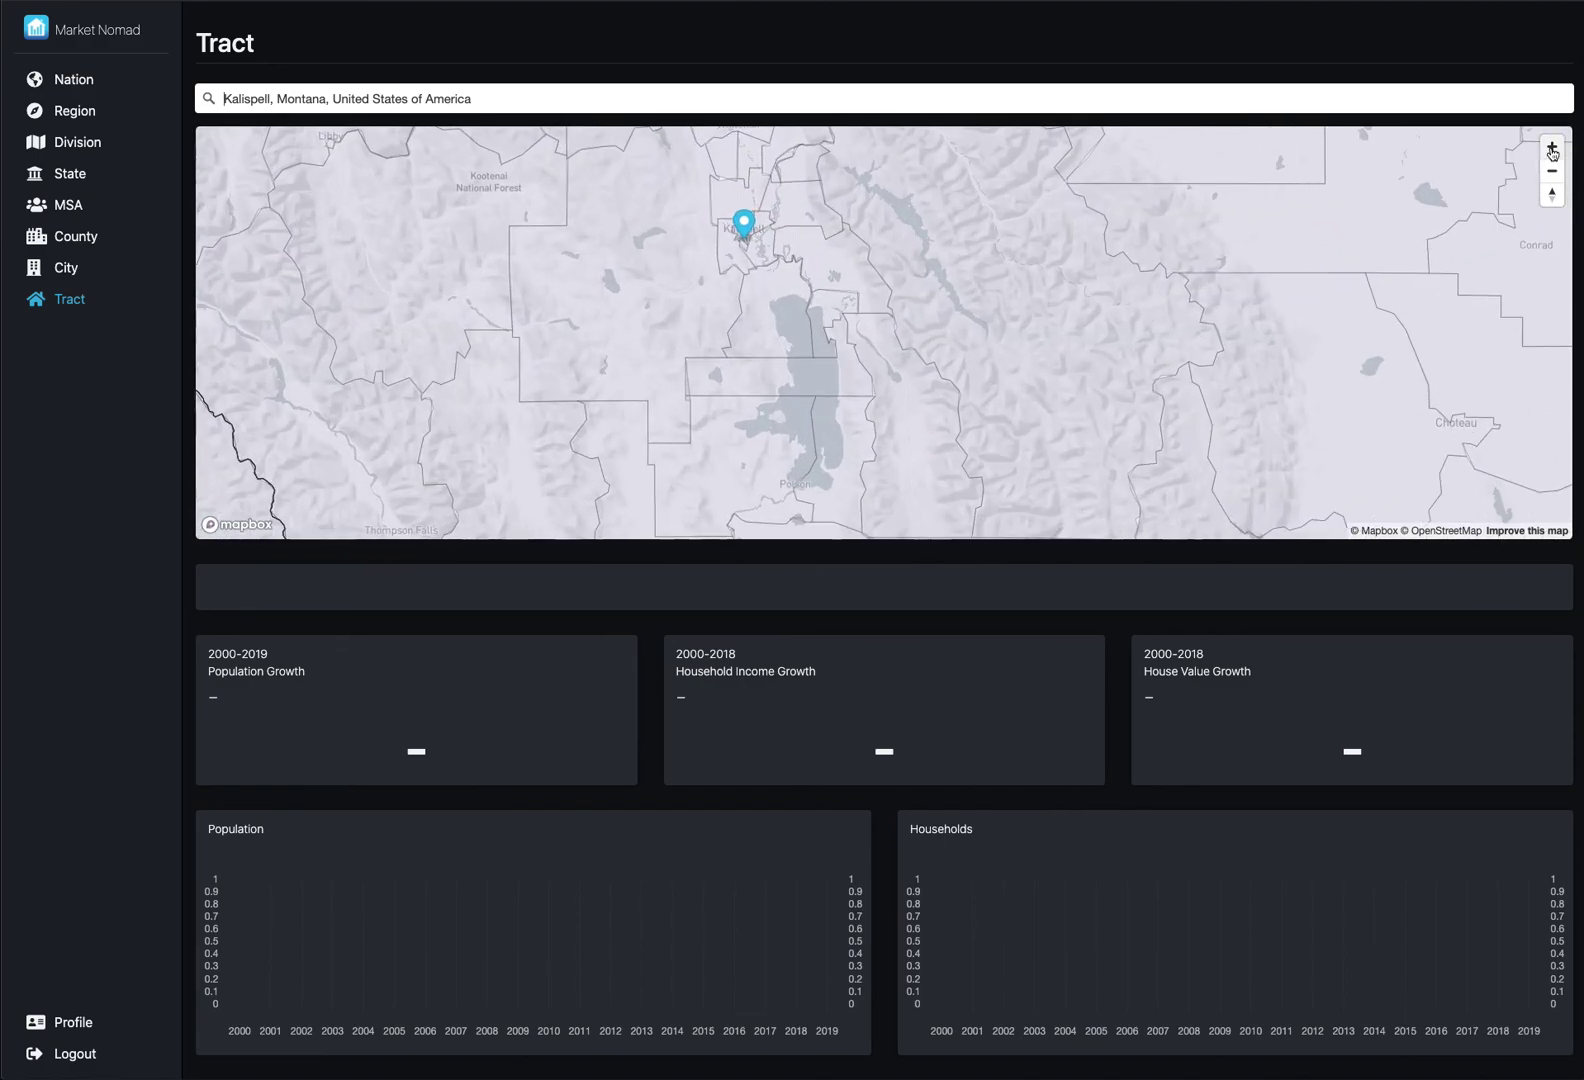
{"action": "left_click", "coordinate": [1552, 146]}
{"action": "left_click_drag", "start_coordinate": [1101, 314], "coordinate": [1372, 454]}
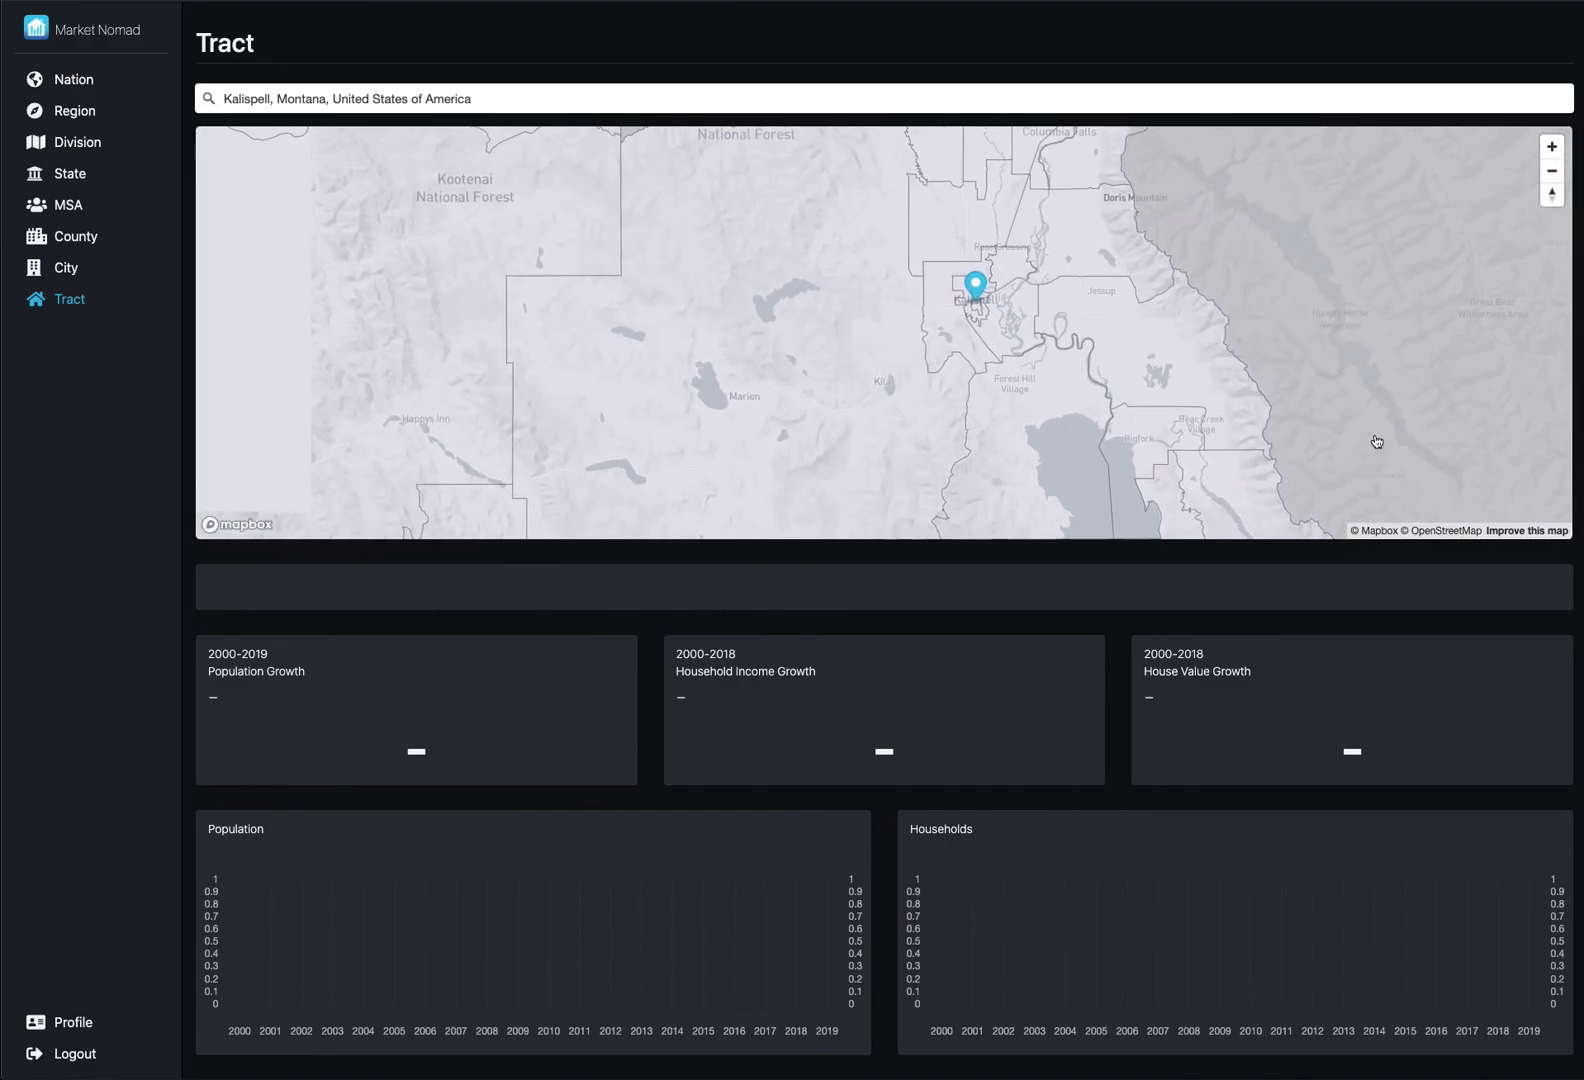
{"action": "left_click", "coordinate": [1547, 148]}
{"action": "mouse_move", "coordinate": [1287, 237]}
{"action": "left_mouse_down"}
{"action": "mouse_move", "coordinate": [1277, 290]}
{"action": "mouse_move", "coordinate": [1163, 316]}
{"action": "left_mouse_up"}
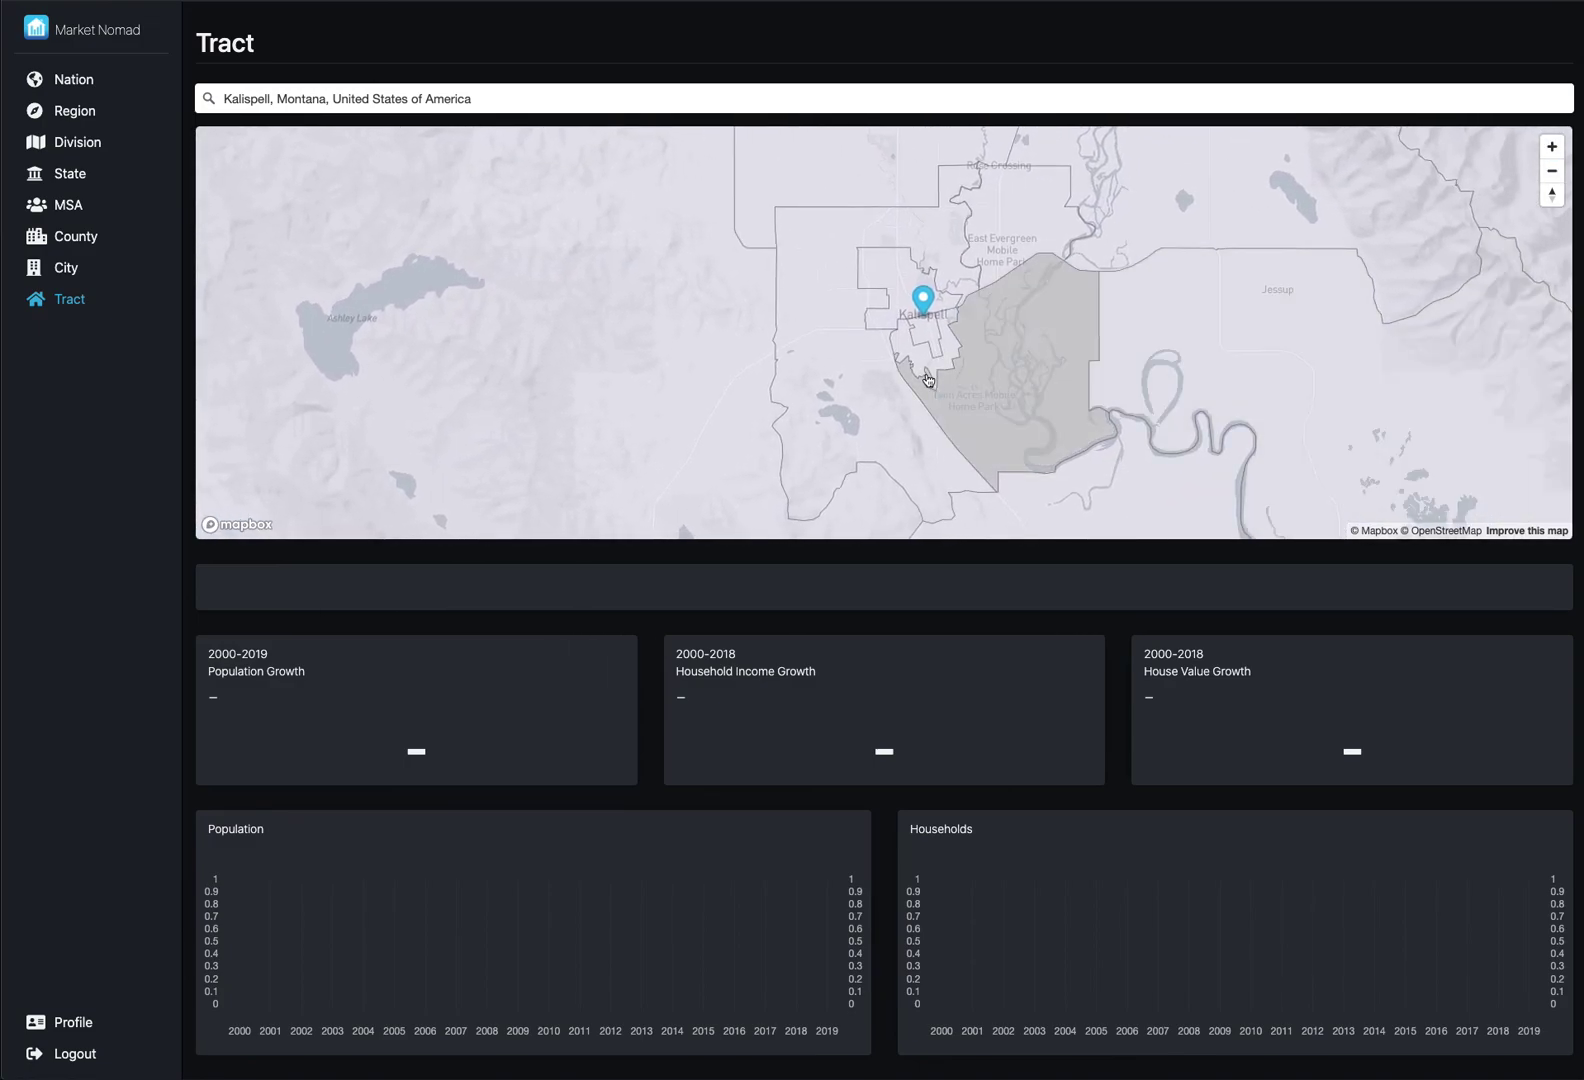
- Review Census Tract 10's charts, then load Census Tract 11.00 (F, A+, A+)
{"action": "left_click", "coordinate": [928, 336]}
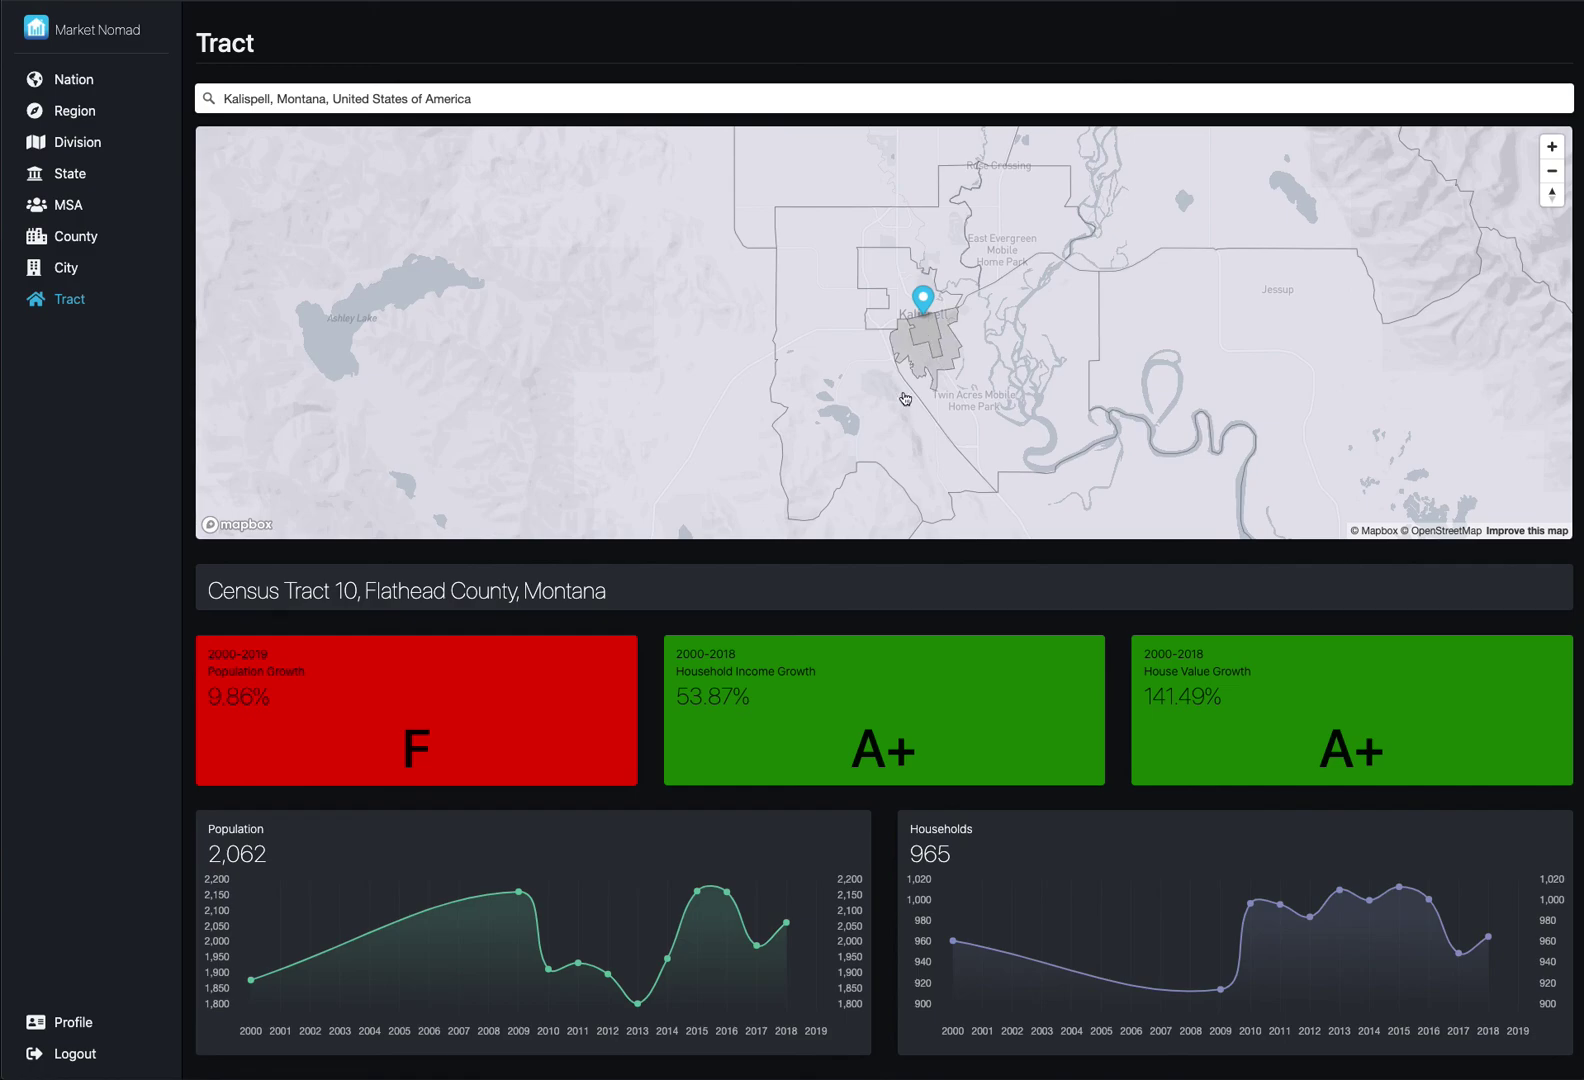
{"action": "scroll", "coordinate": [740, 805], "scroll_direction": "down", "scroll_amount": 1}
{"action": "scroll", "coordinate": [740, 813], "scroll_direction": "down", "scroll_amount": 1}
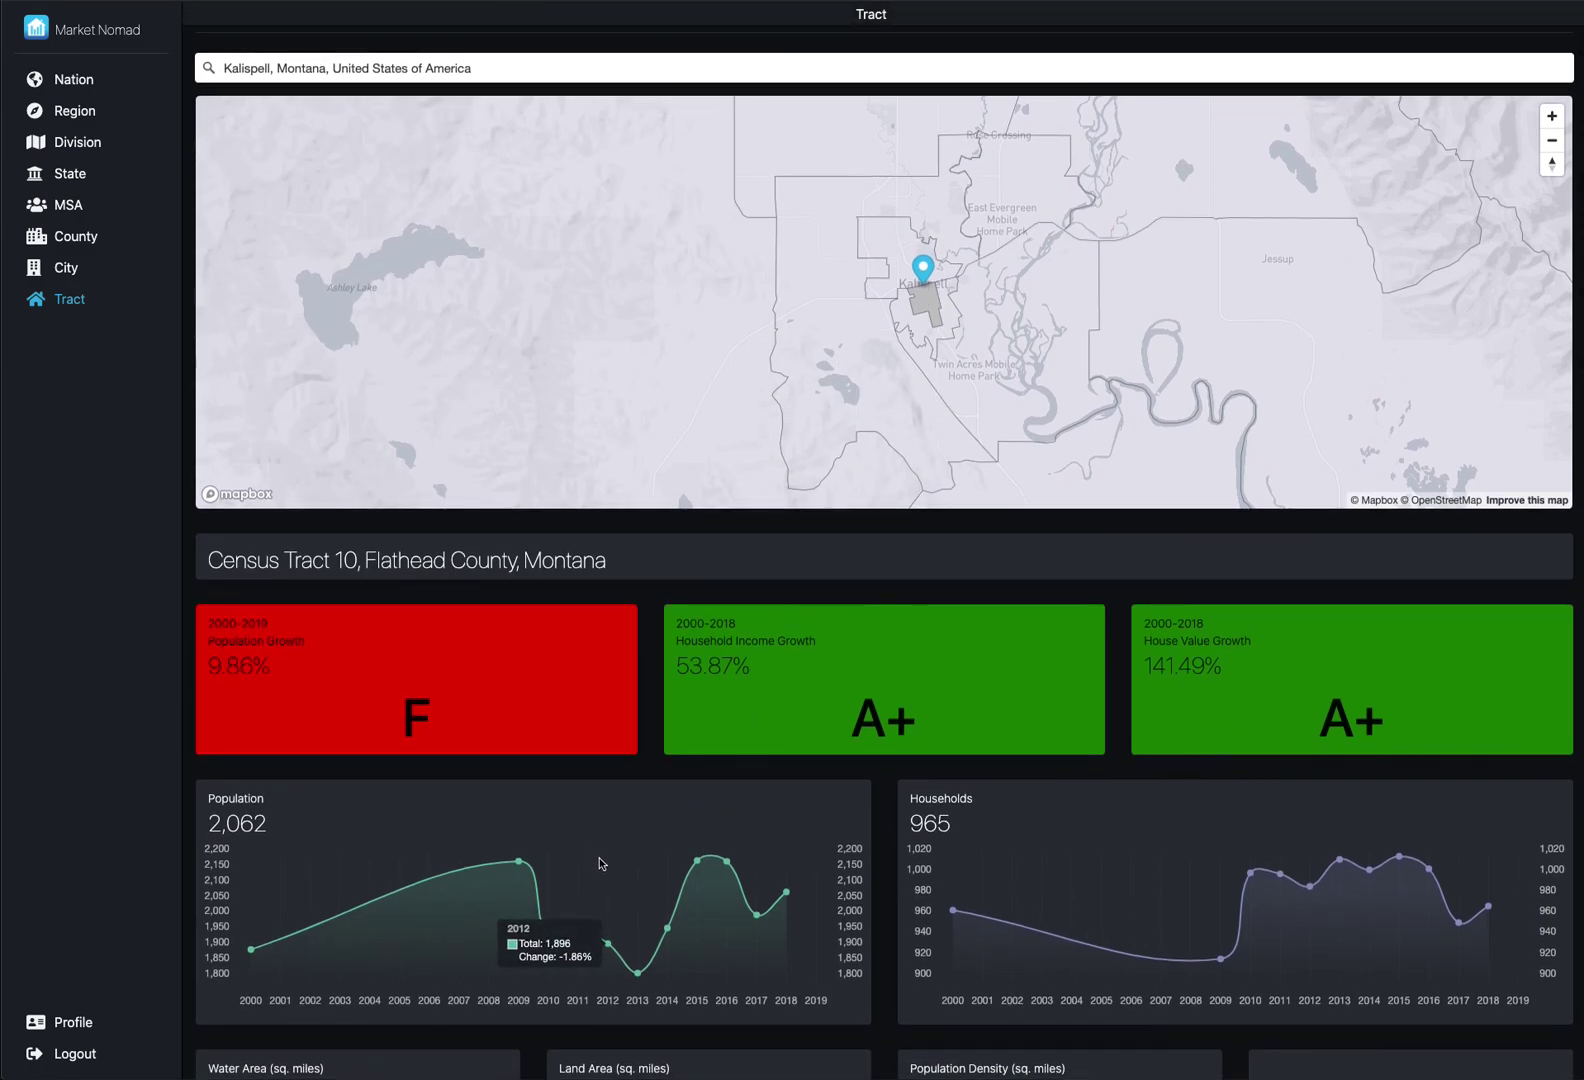
{"action": "mouse_move", "coordinate": [523, 843]}
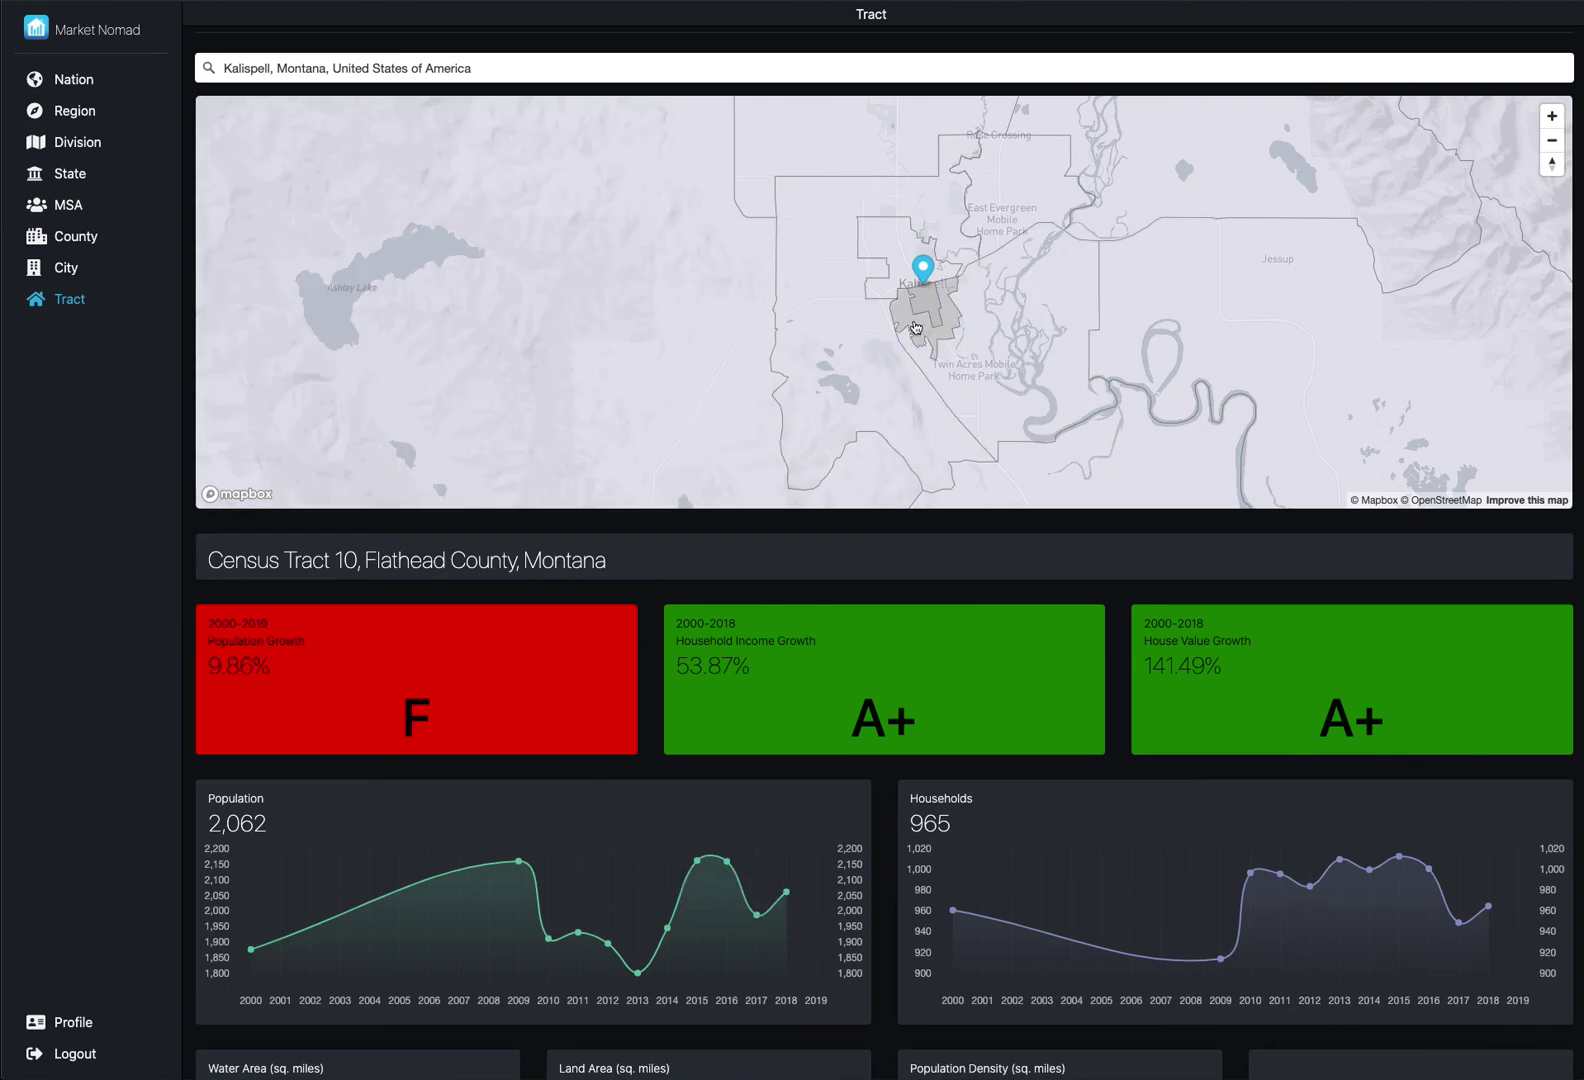
{"action": "left_click", "coordinate": [916, 328]}
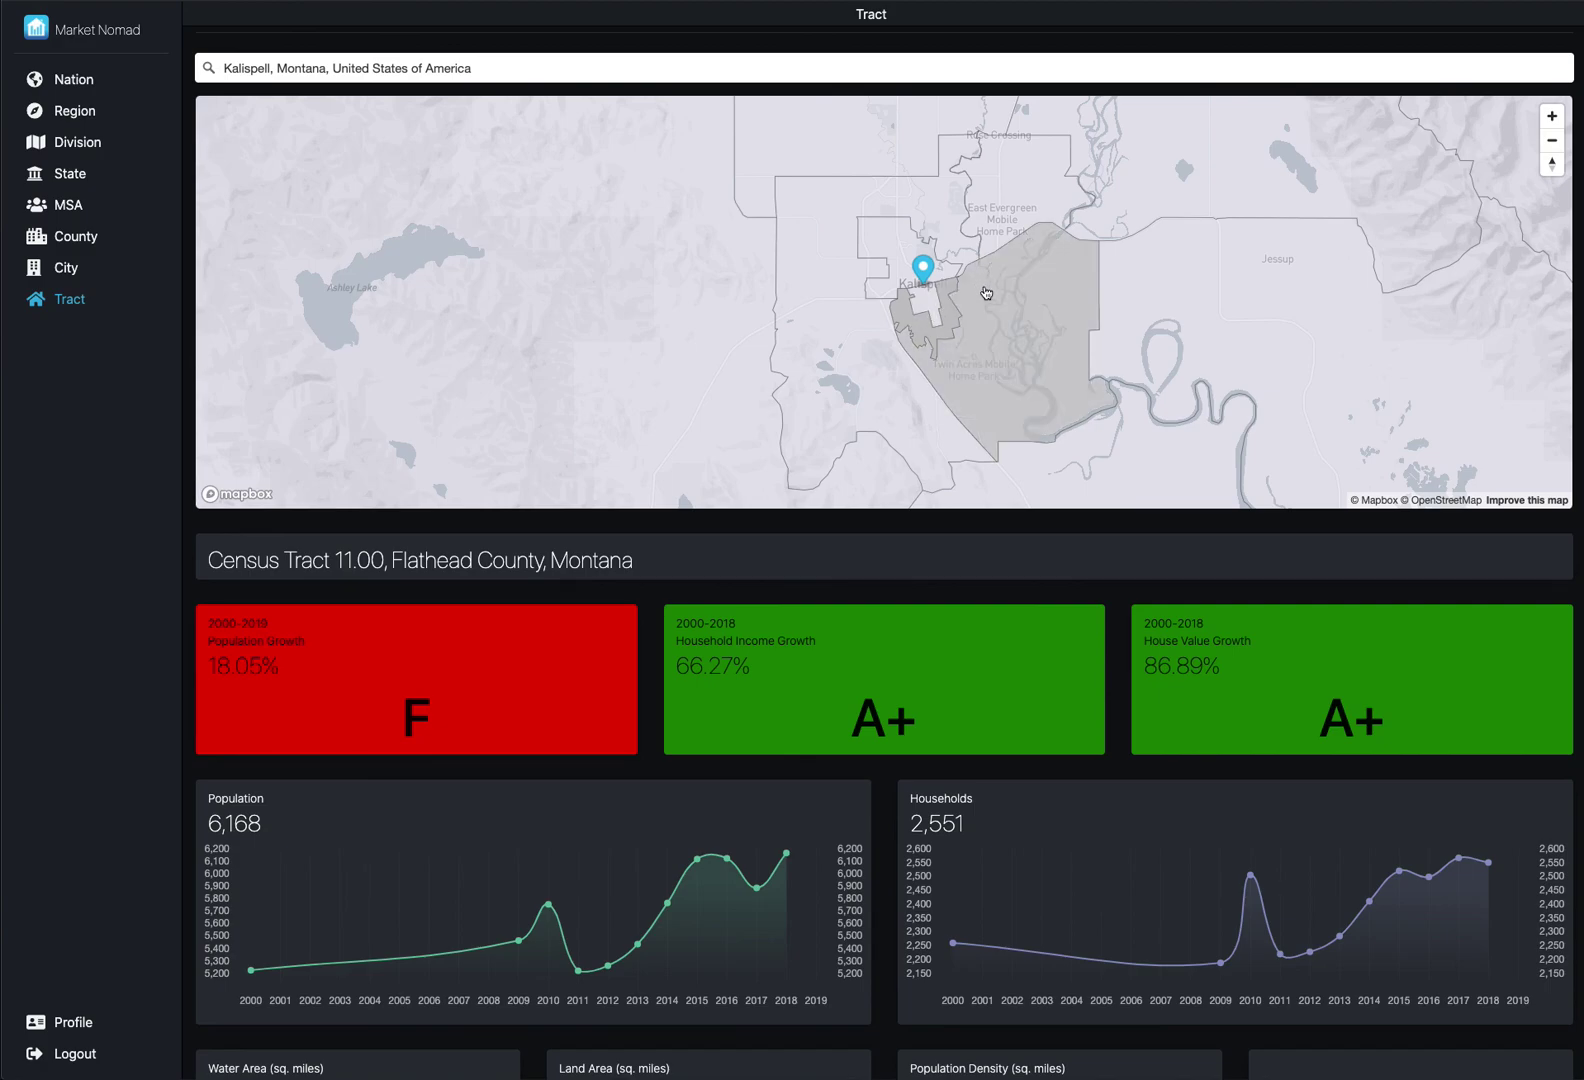
- Step through Census Tracts 12 and 7 to Census Tract 8, graded A+ on all three growth measures
{"action": "left_click", "coordinate": [984, 289]}
{"action": "left_click", "coordinate": [1001, 207]}
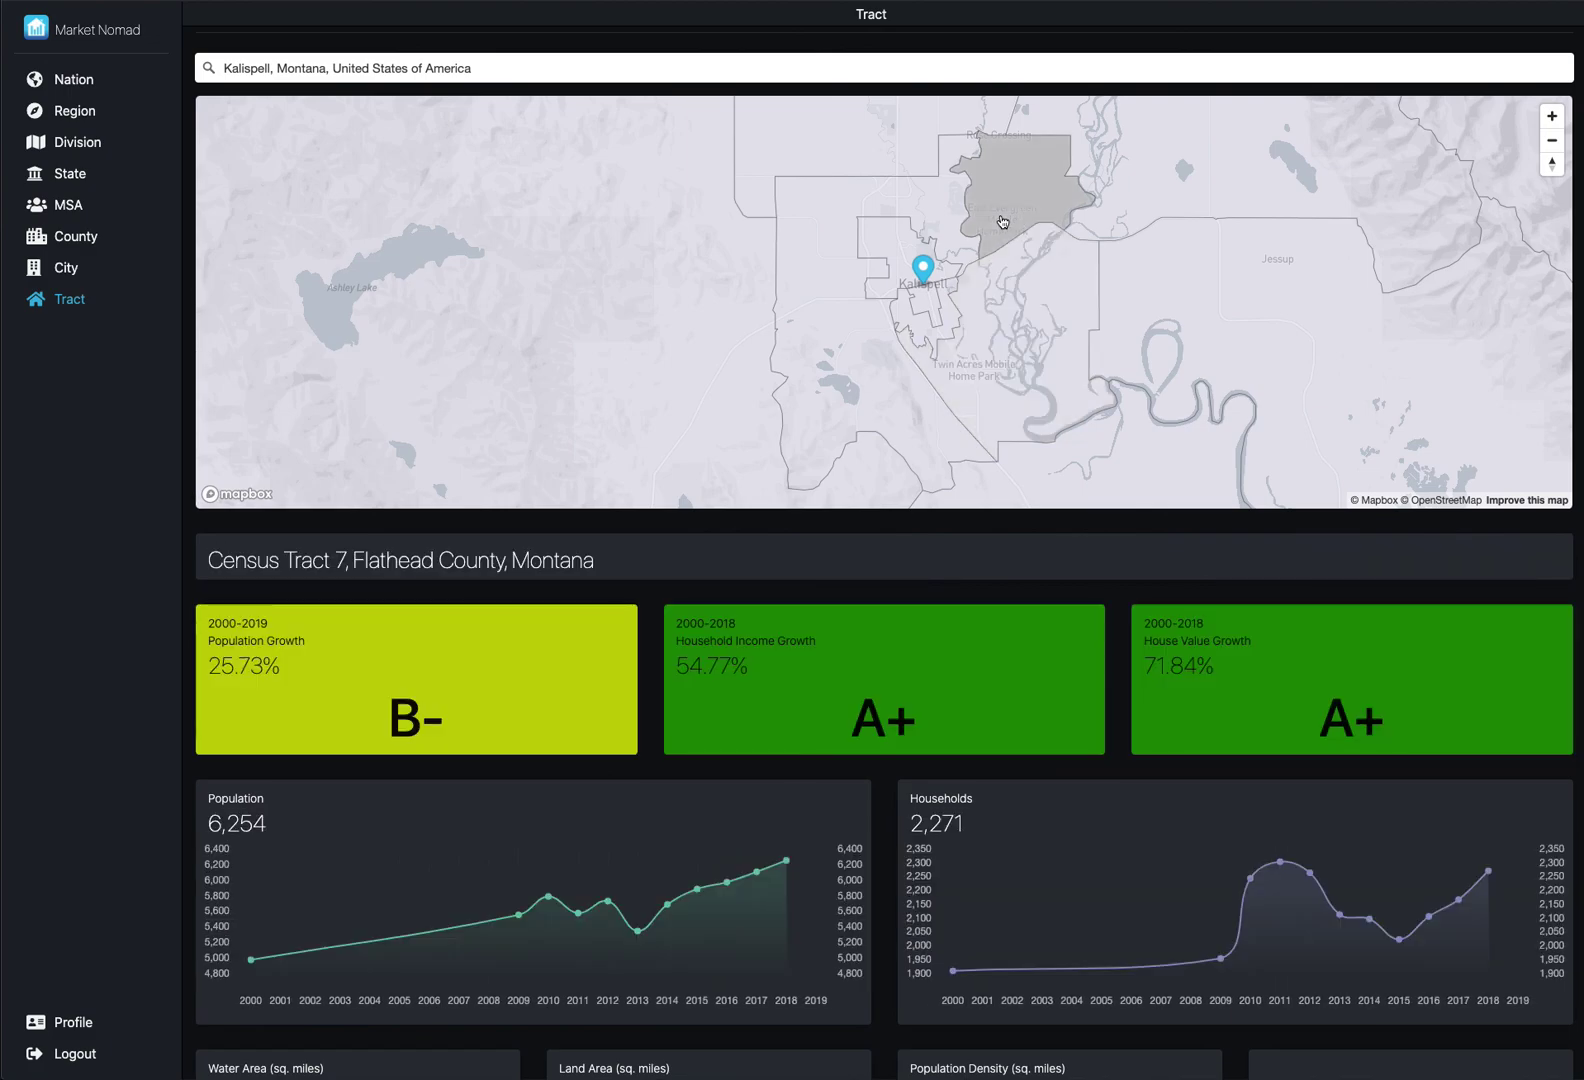
{"action": "left_click", "coordinate": [926, 213]}
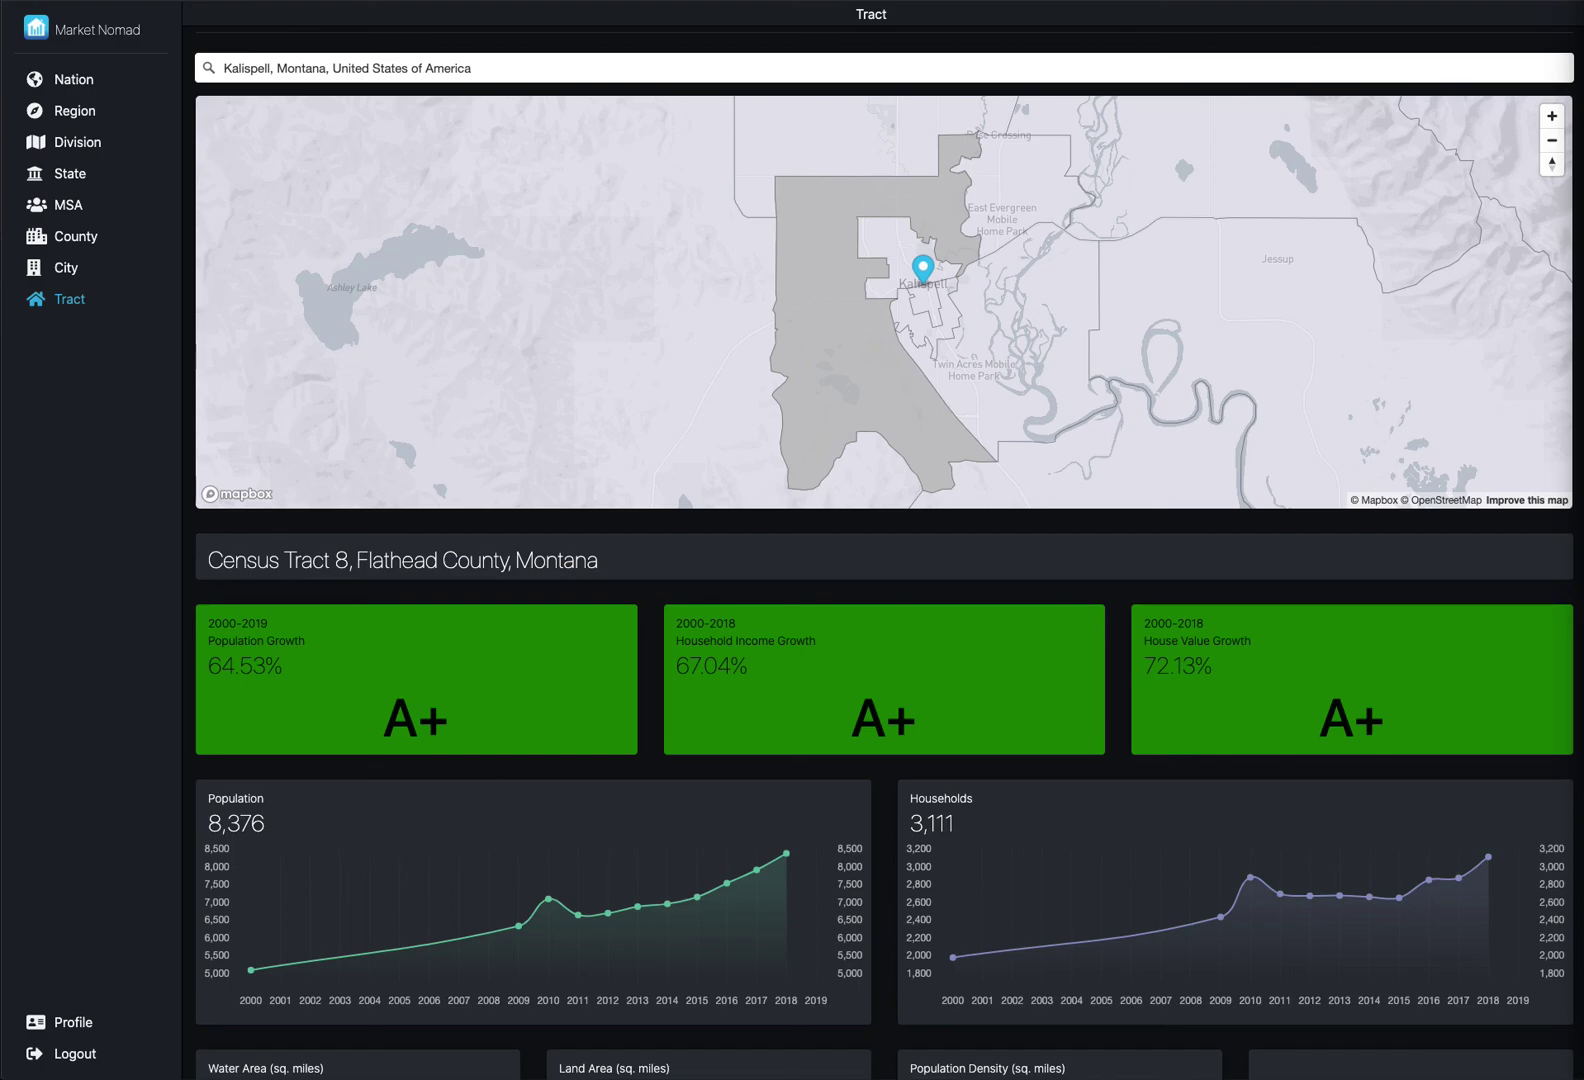
- Replace the search text with the pasted Kalispell street address and accept the suggestion
{"action": "left_click", "coordinate": [636, 64]}
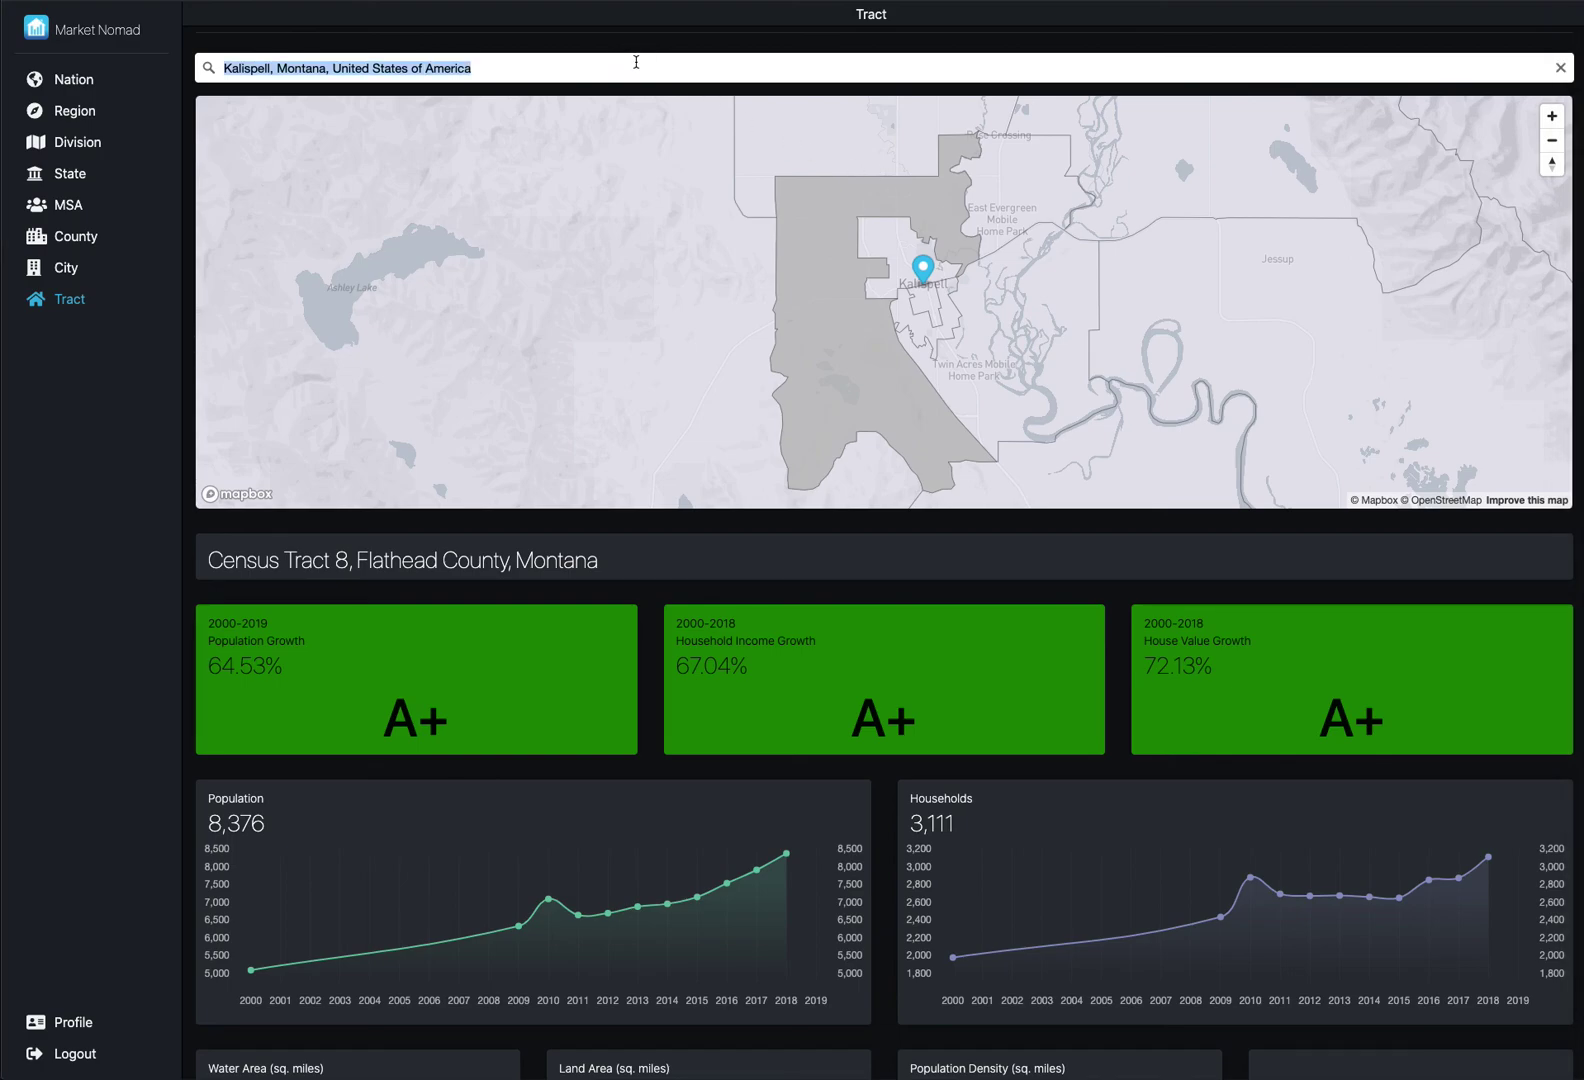
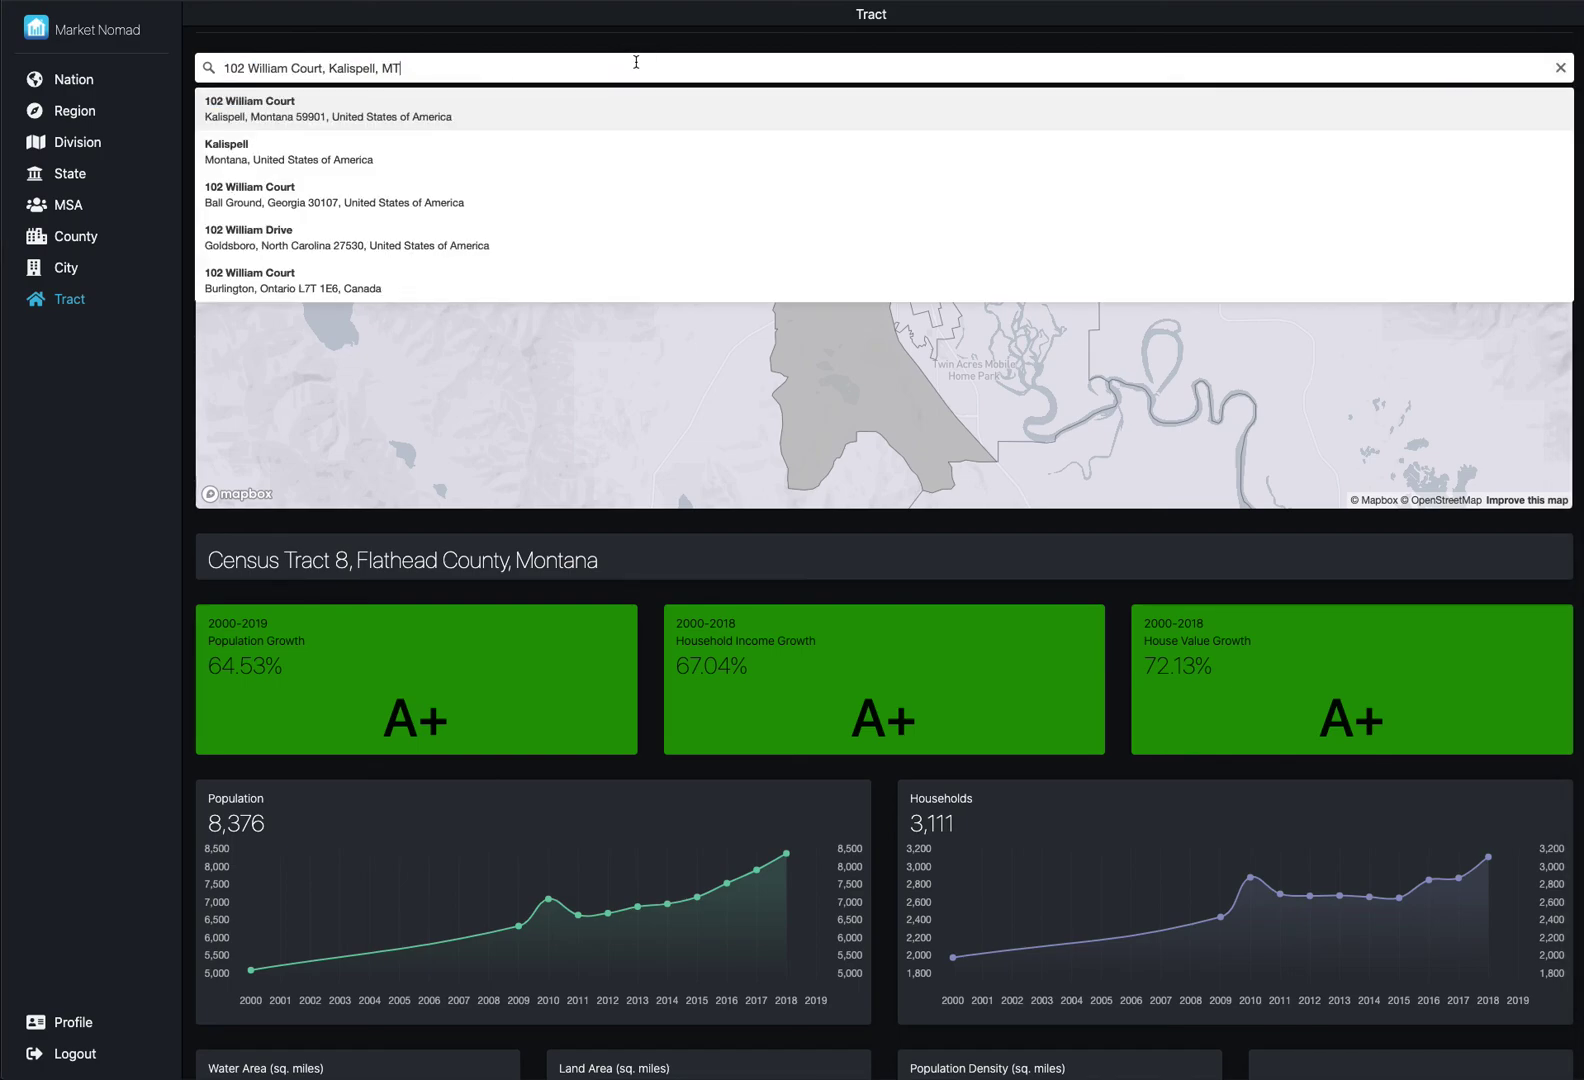
{"action": "key", "text": "Return"}
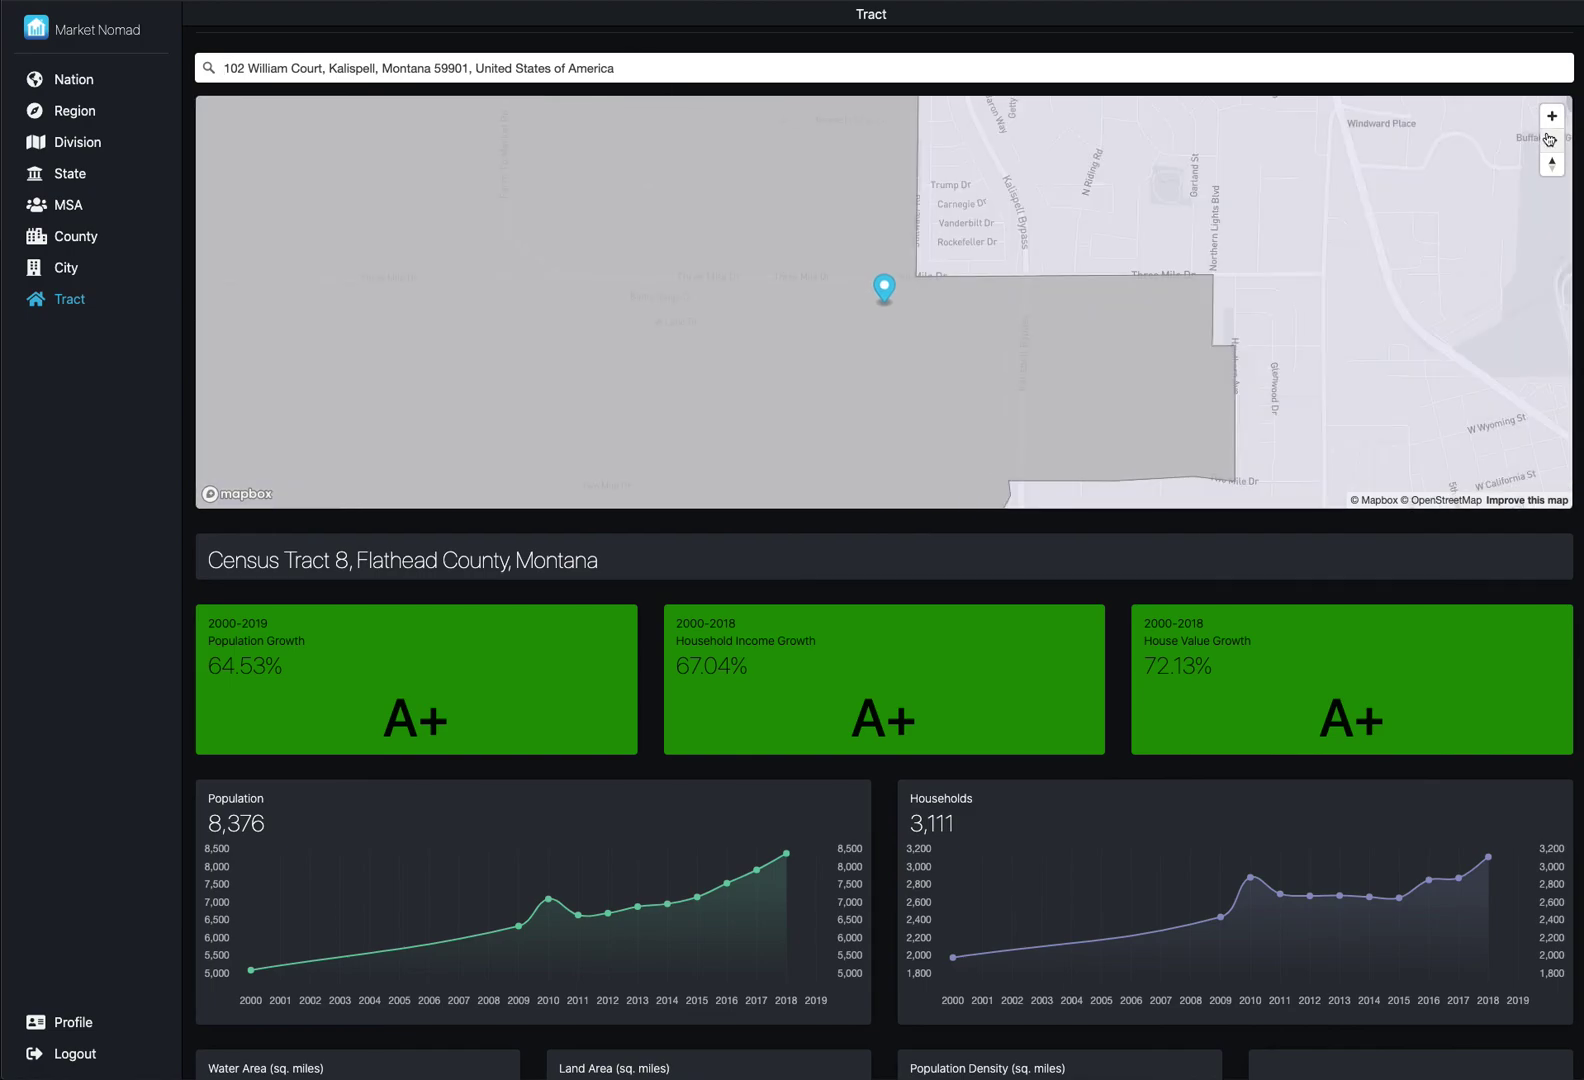
- Zoom the map out four steps to show the address pin inside Census Tract 8
{"action": "left_click", "coordinate": [1551, 142]}
{"action": "left_click", "coordinate": [1553, 145]}
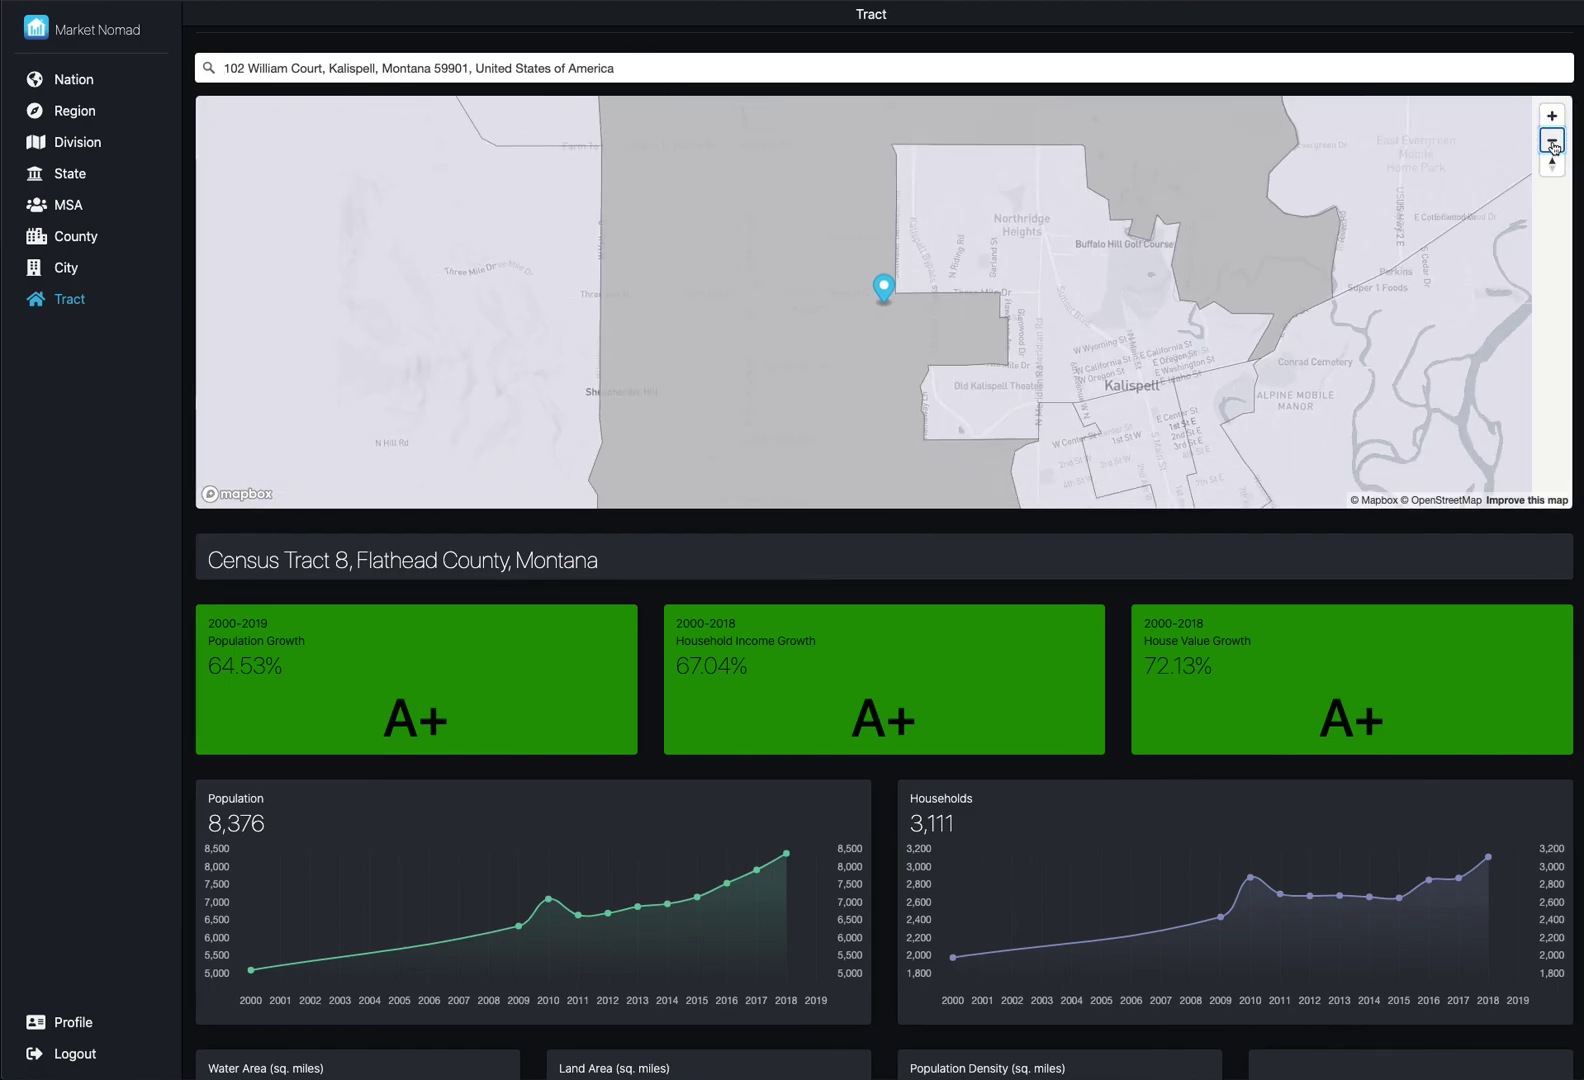
{"action": "left_click", "coordinate": [1553, 145]}
{"action": "left_click", "coordinate": [1553, 145]}
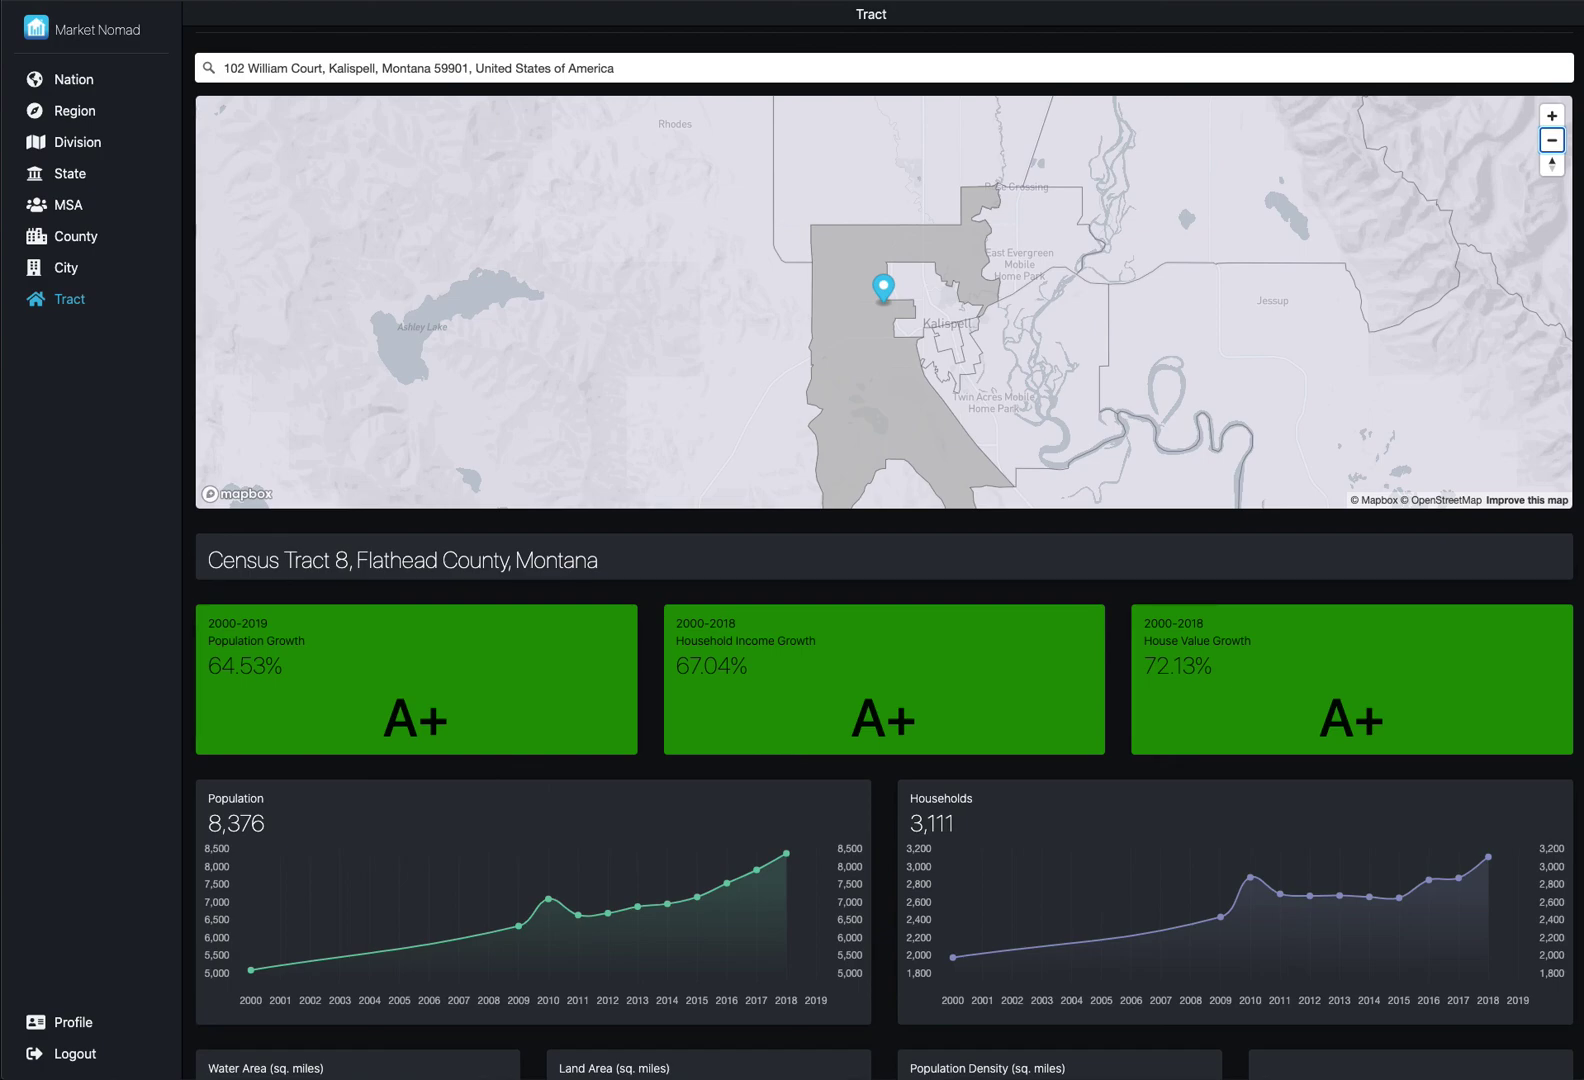
{"action": "key", "text": "super+Tab"}
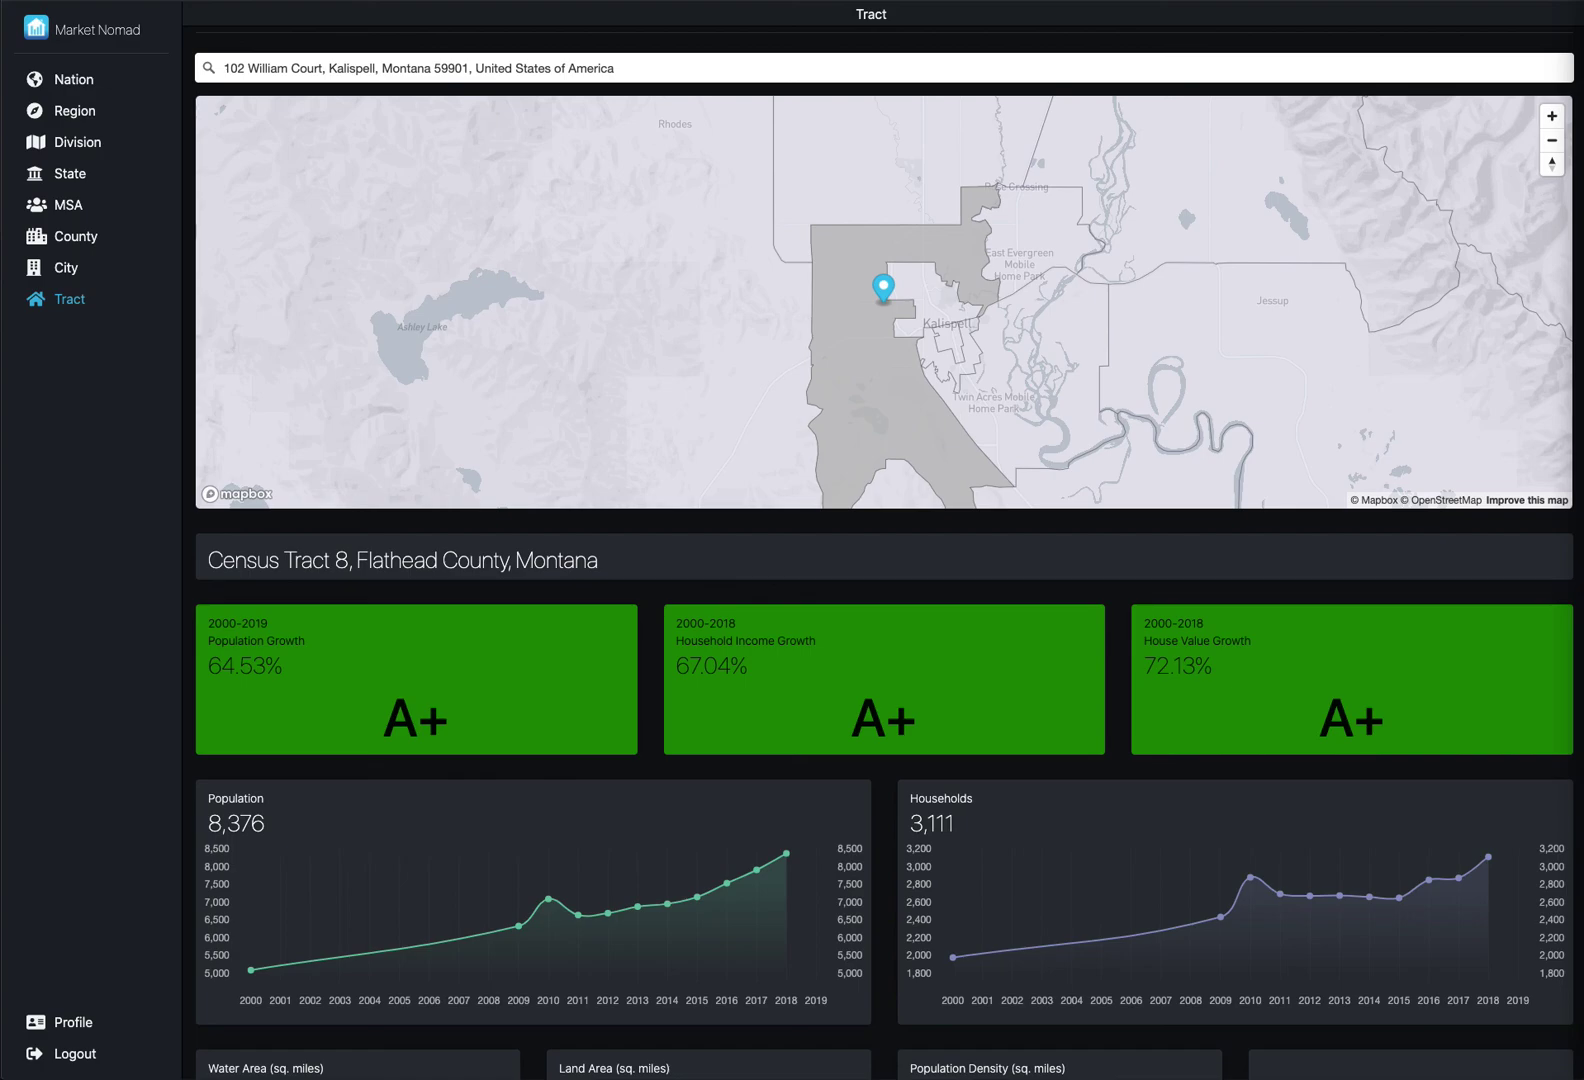